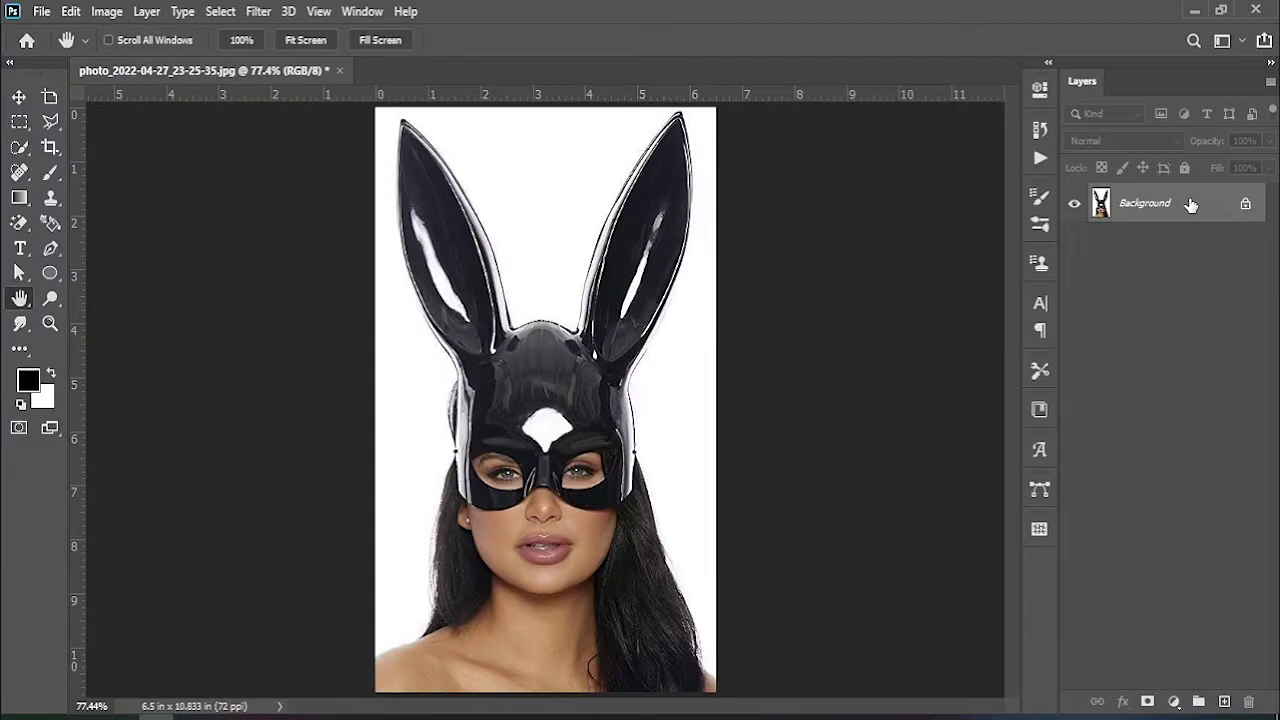
Duplicate the Background layer as 'Background copy' to work on with Liquify.
{"action": "right_click", "coordinate": [1192, 205]}
{"action": "left_click", "coordinate": [1200, 237]}
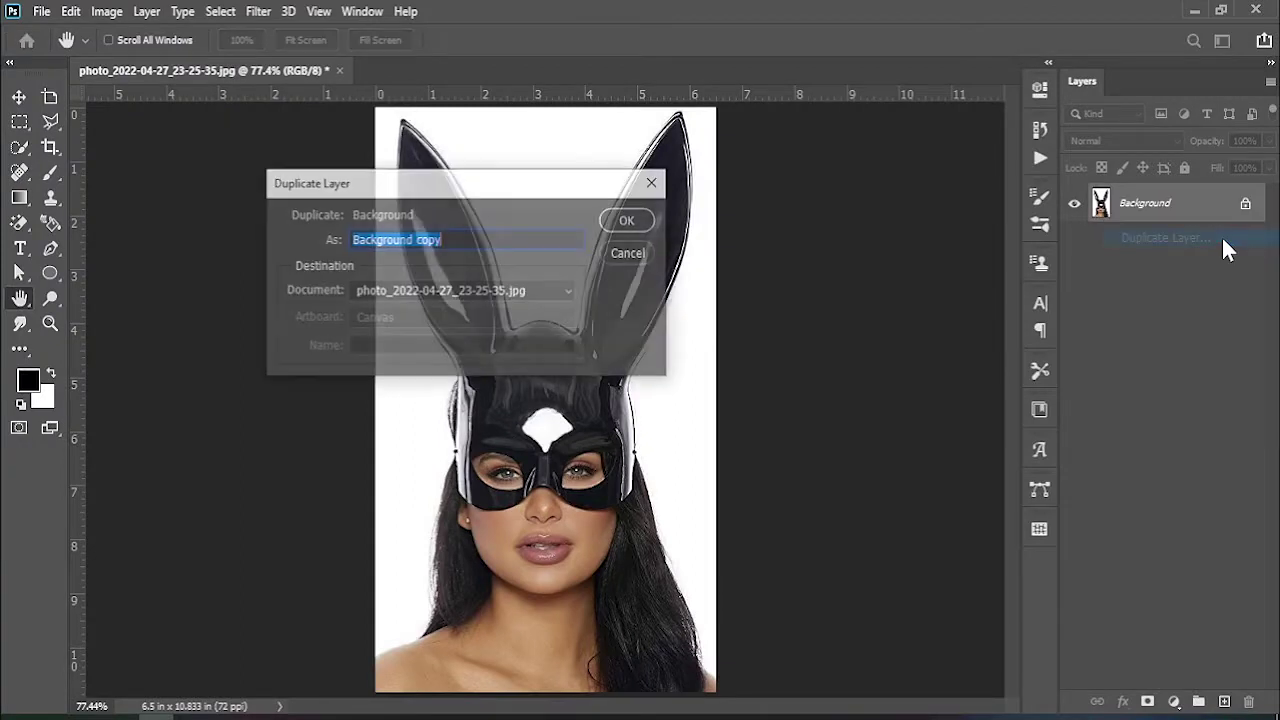
{"action": "left_click", "coordinate": [630, 220]}
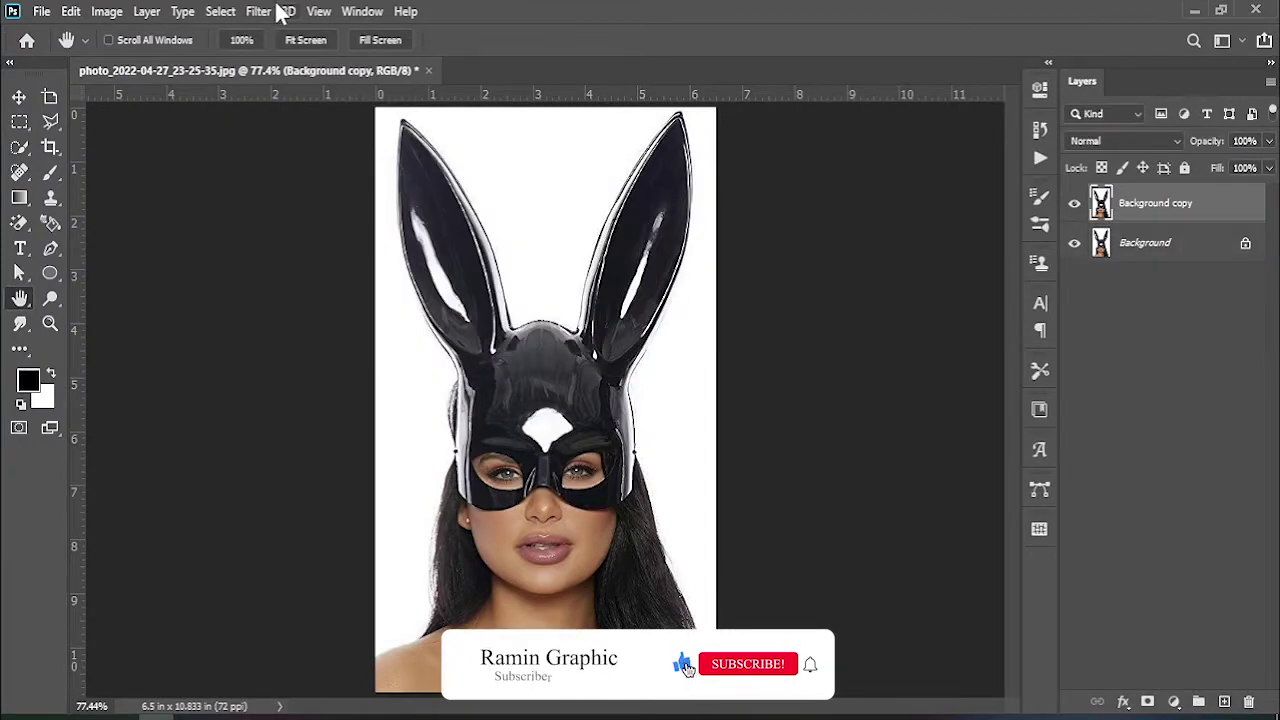
{"action": "left_click", "coordinate": [258, 11]}
{"action": "left_click", "coordinate": [300, 164]}
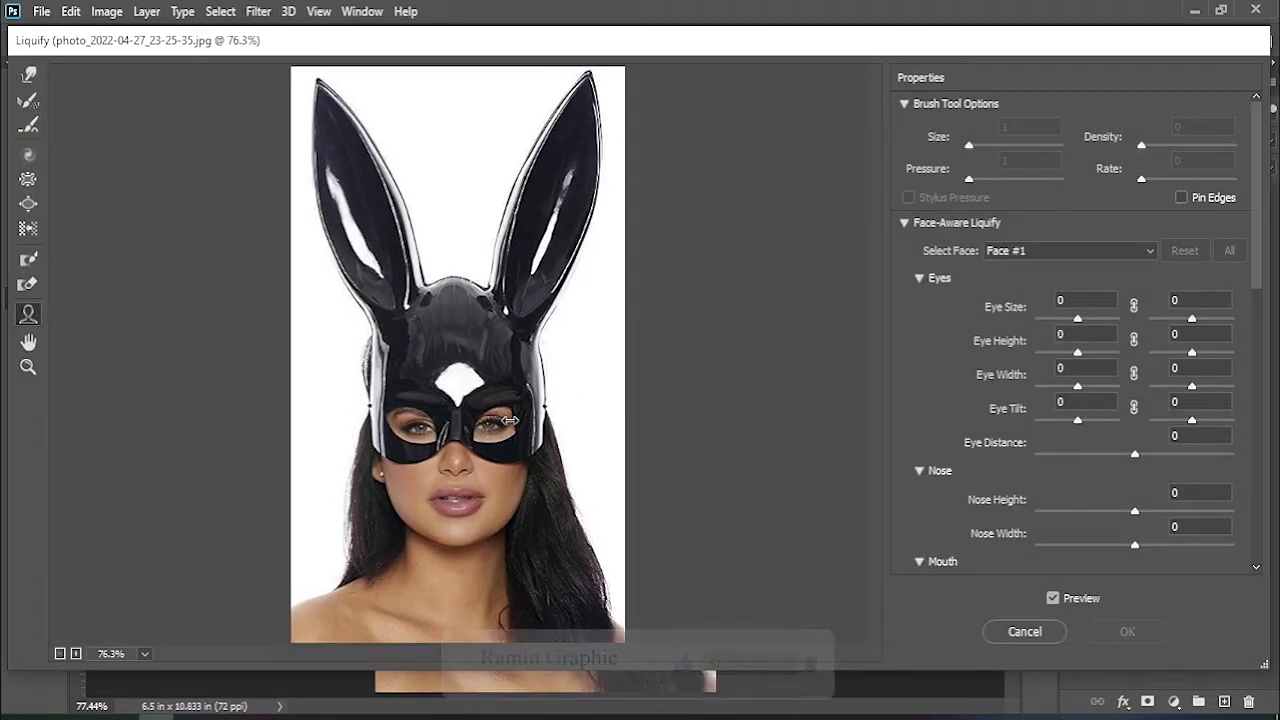
Reshape the face with Eye Size 6, Eye Height 52, Eye Width 59, and a narrower, smiling mouth.
{"action": "left_click_drag", "start_coordinate": [505, 420], "coordinate": [499, 420]}
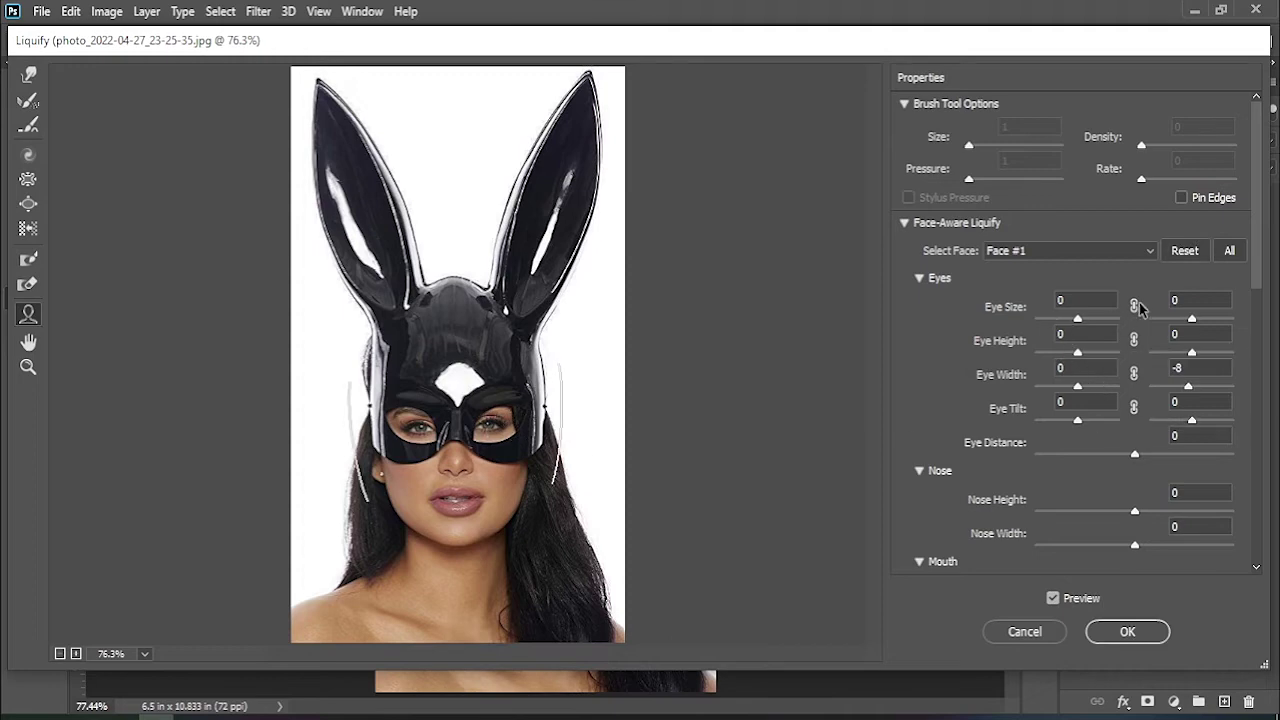
{"action": "left_click", "coordinate": [1136, 375]}
{"action": "left_click_drag", "start_coordinate": [1078, 321], "coordinate": [1080, 326]}
{"action": "left_click", "coordinate": [1080, 364]}
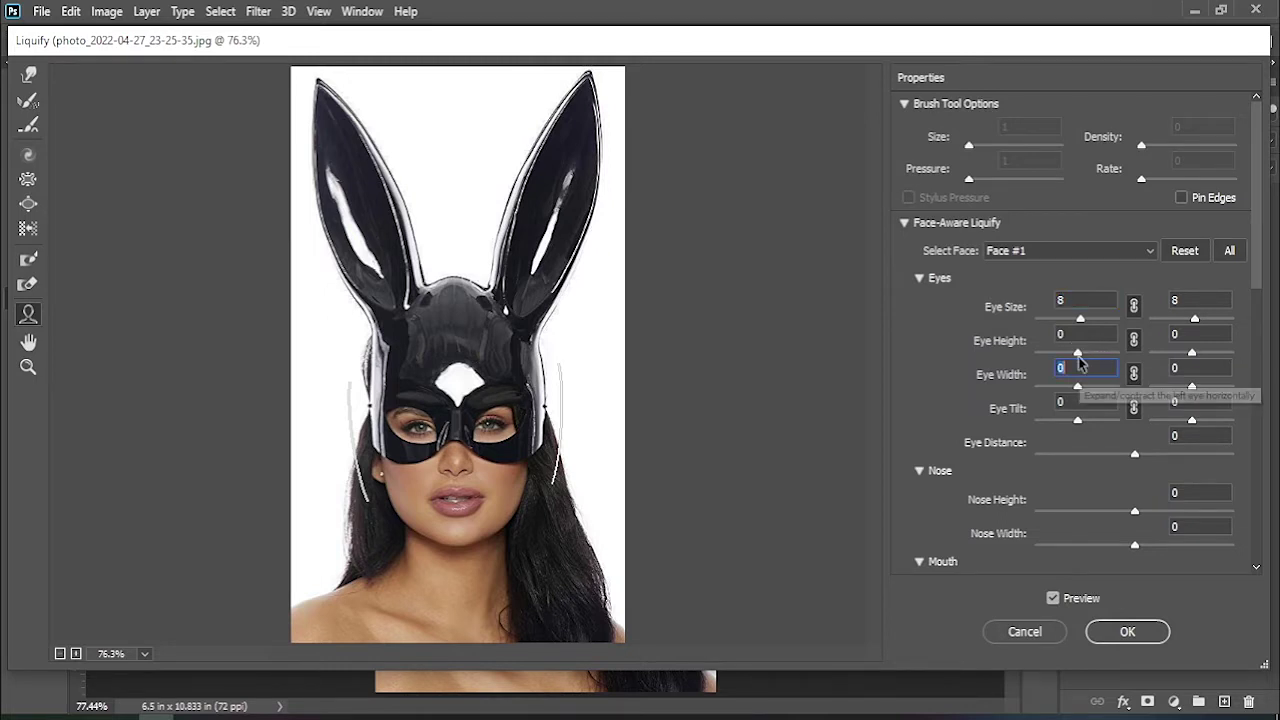
{"action": "left_click_drag", "start_coordinate": [1078, 354], "coordinate": [1085, 357]}
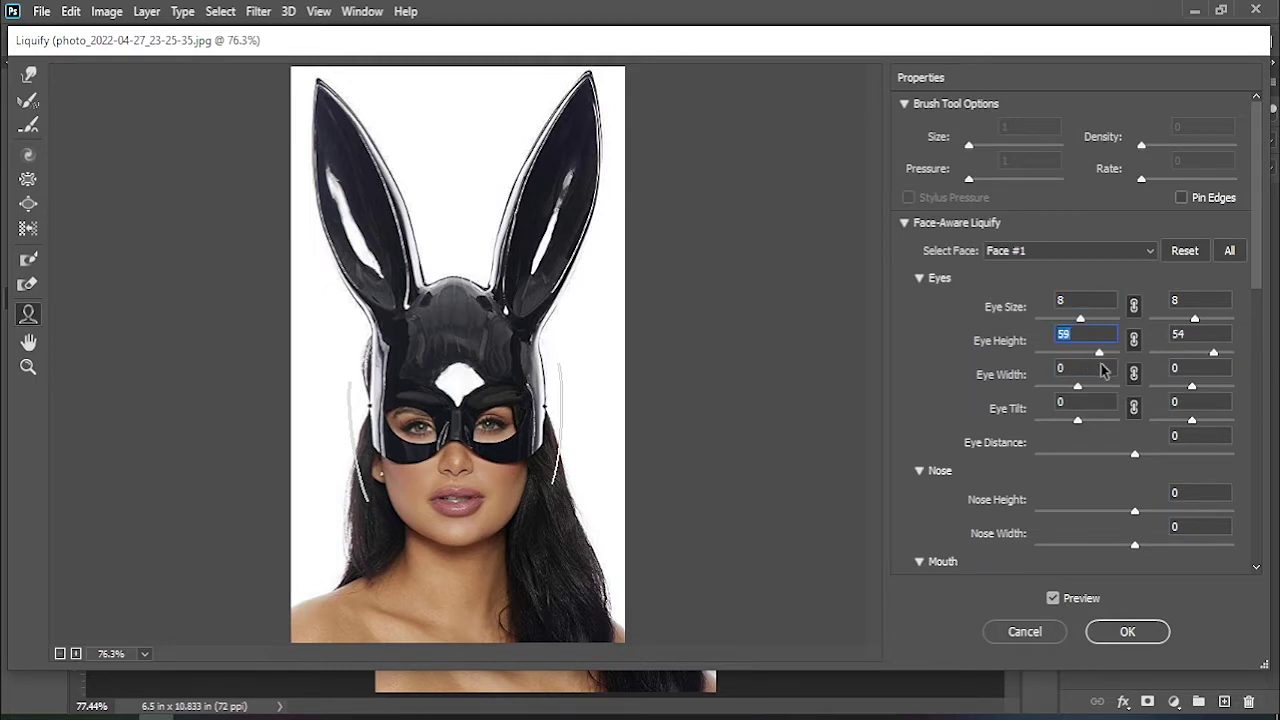
{"action": "left_click_drag", "start_coordinate": [1084, 324], "coordinate": [1090, 326]}
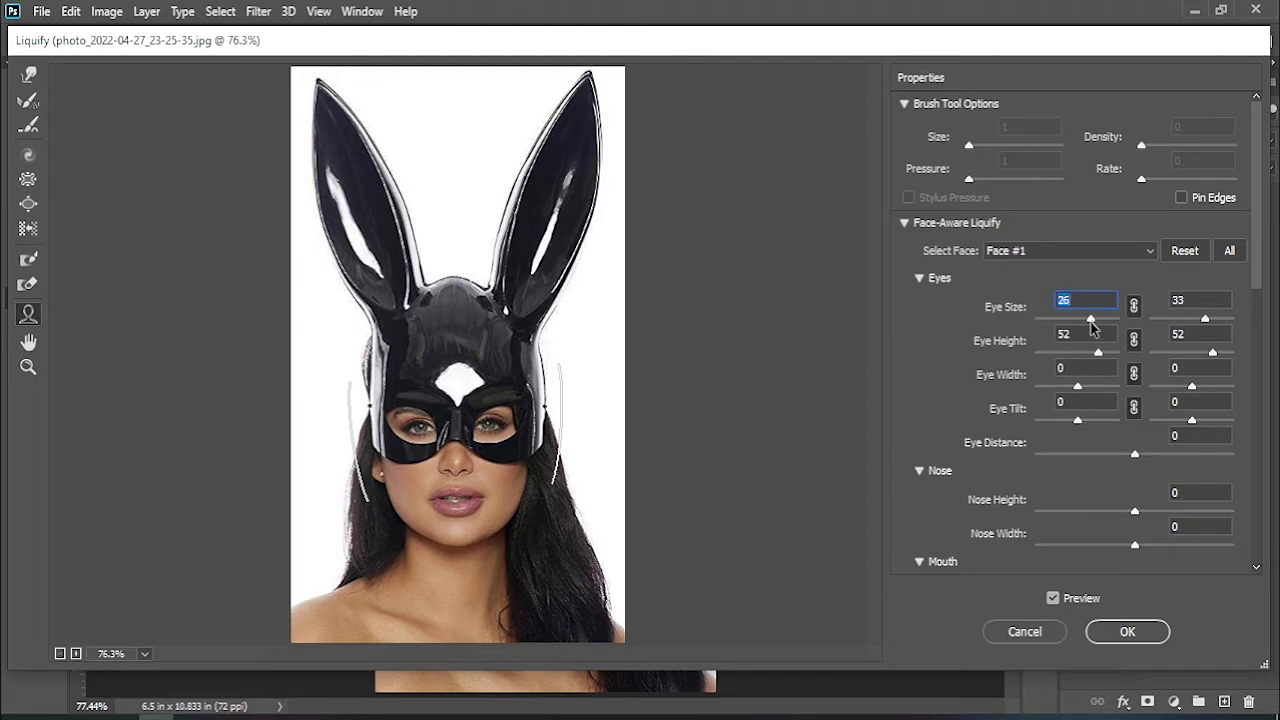
{"action": "left_click_drag", "start_coordinate": [1077, 385], "coordinate": [1099, 386]}
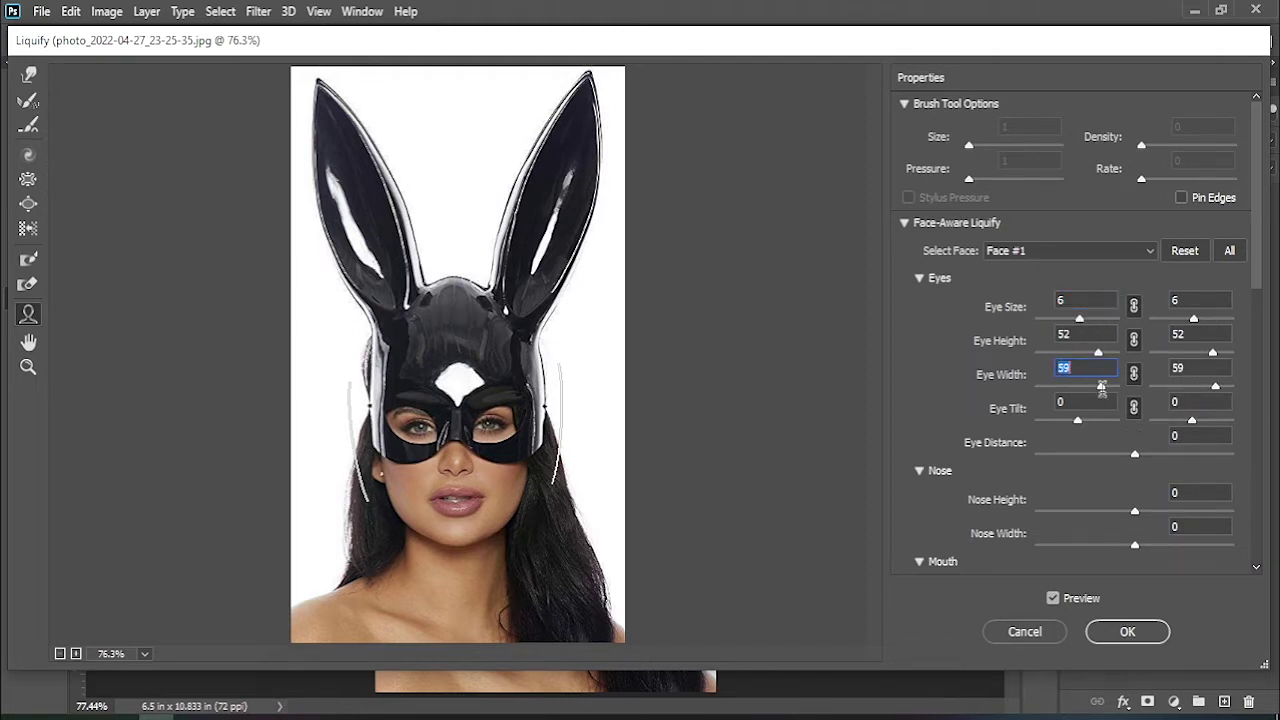
{"action": "left_click_drag", "start_coordinate": [1255, 236], "coordinate": [1255, 330]}
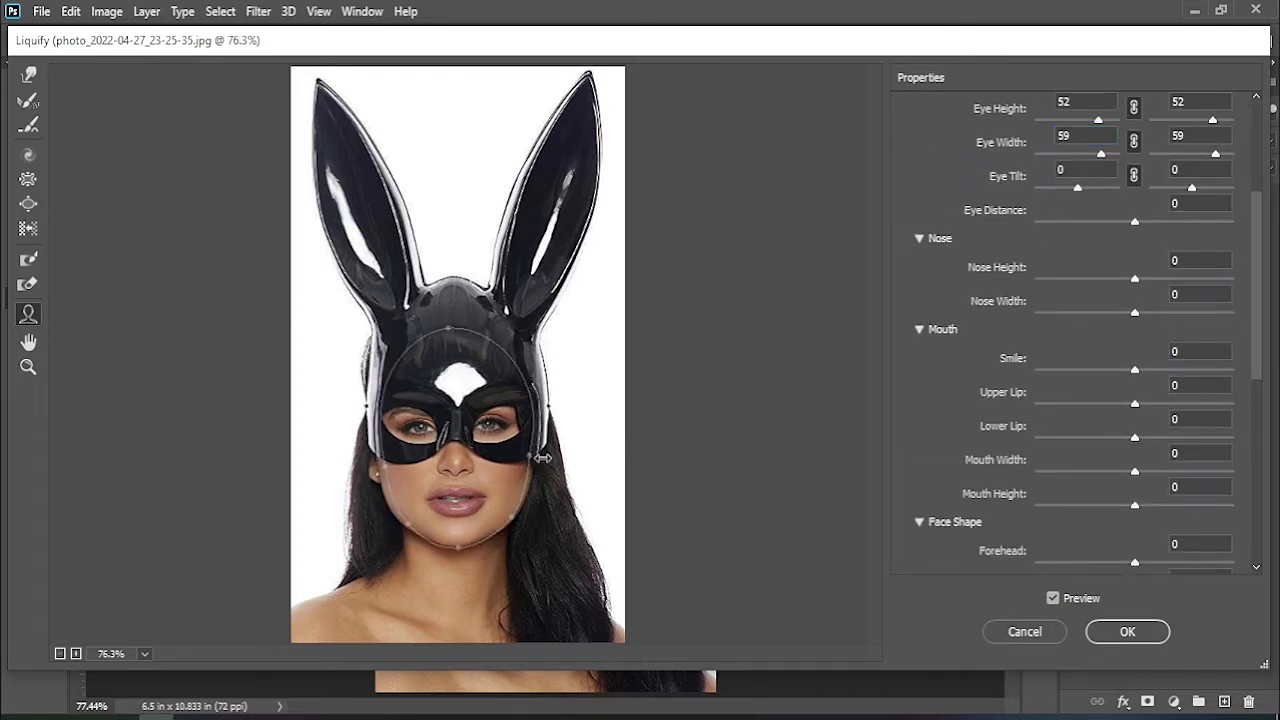
{"action": "mouse_move", "coordinate": [455, 440]}
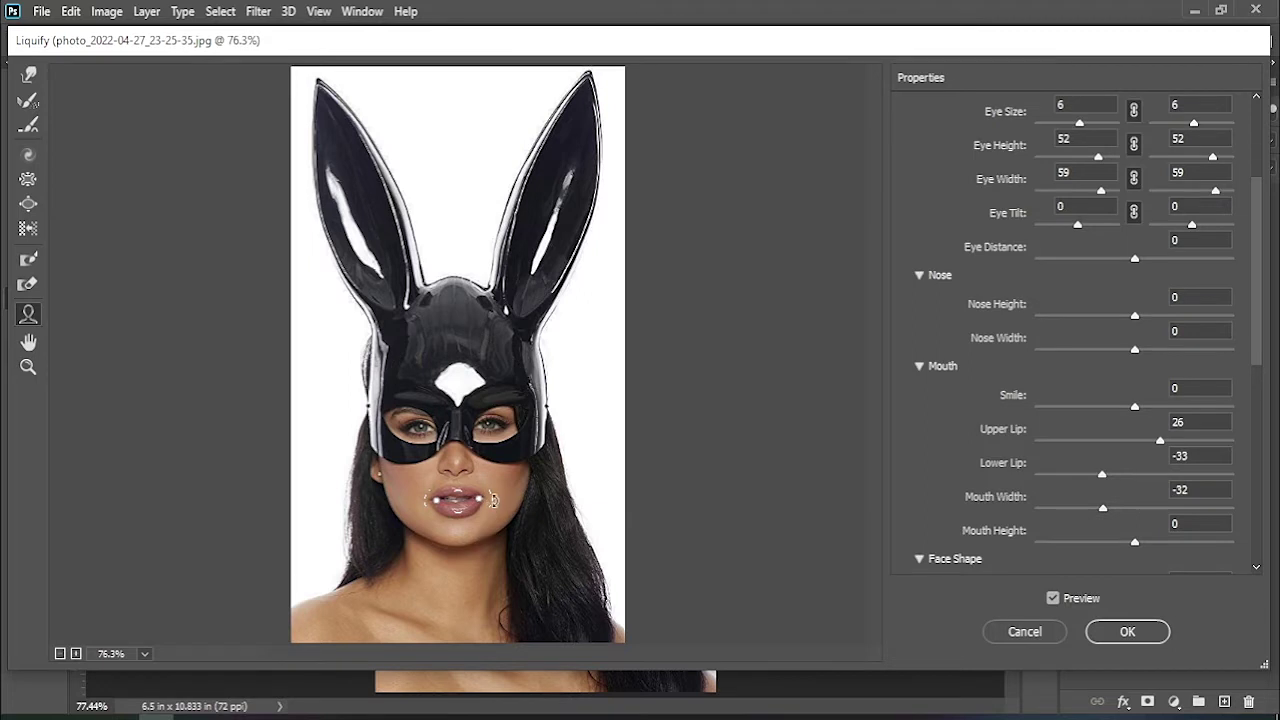
{"action": "mouse_move", "coordinate": [456, 500]}
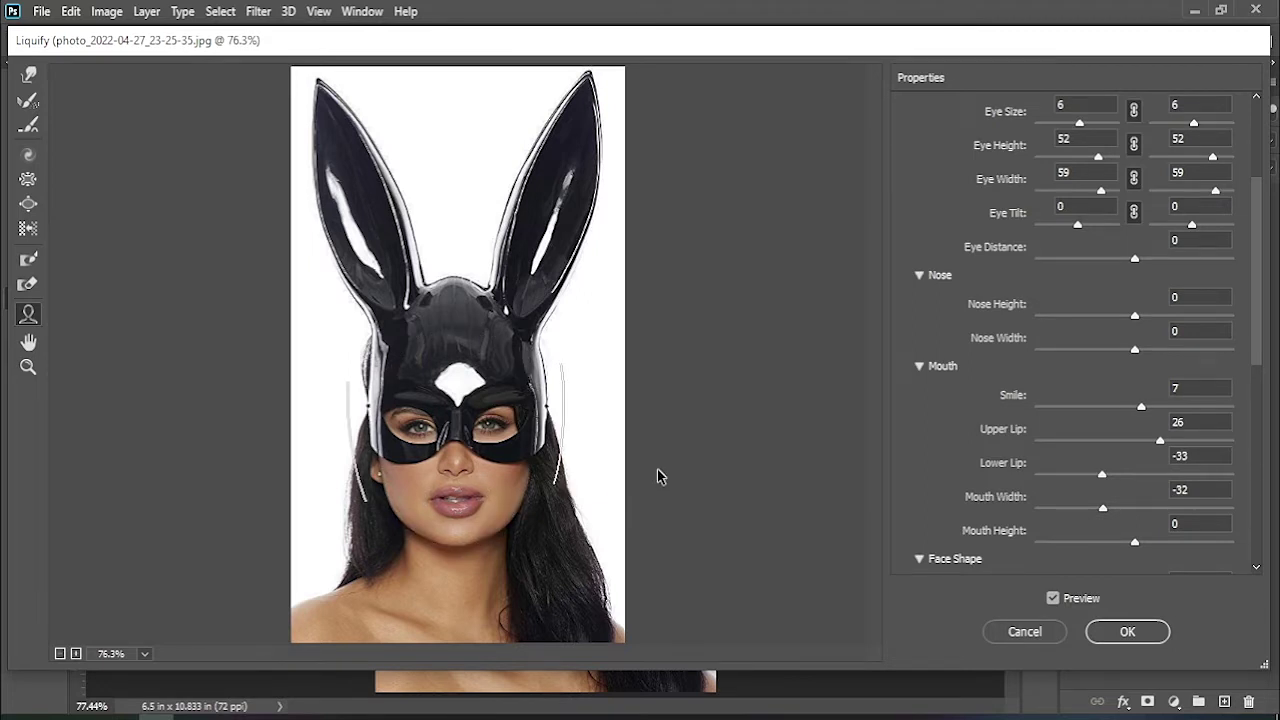
{"action": "left_click", "coordinate": [1122, 631]}
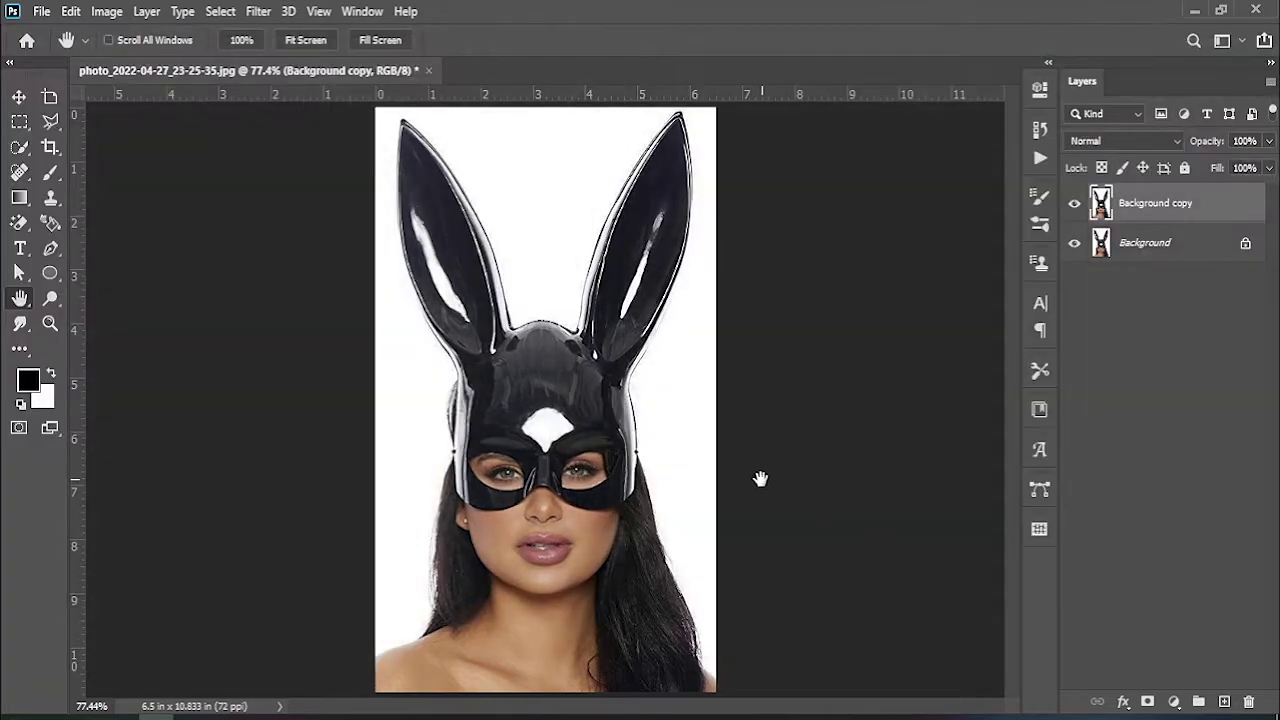
Compare the reshaped face with the original, then zoom to 314% around the nose and lips.
{"action": "left_click", "coordinate": [1074, 203]}
{"action": "left_click", "coordinate": [1074, 203]}
{"action": "left_click", "coordinate": [52, 321]}
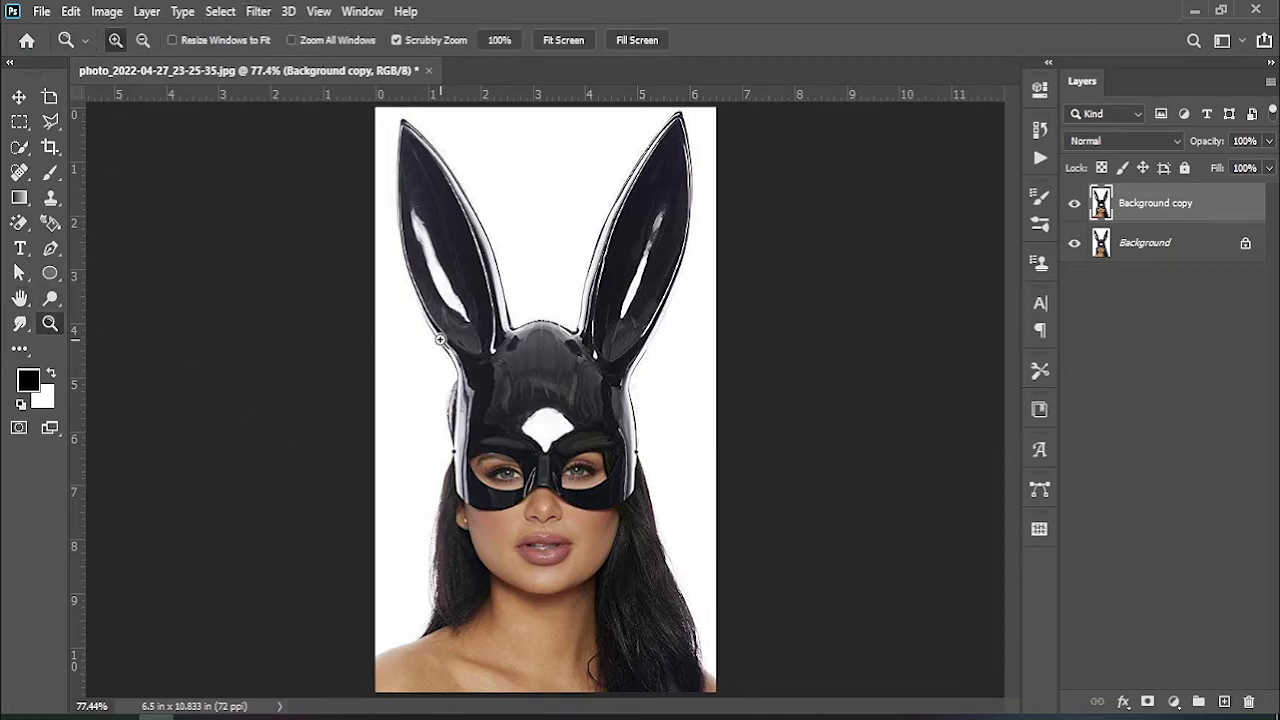
{"action": "left_click_drag", "start_coordinate": [440, 340], "coordinate": [471, 249]}
{"action": "left_click_drag", "start_coordinate": [469, 414], "coordinate": [365, 250]}
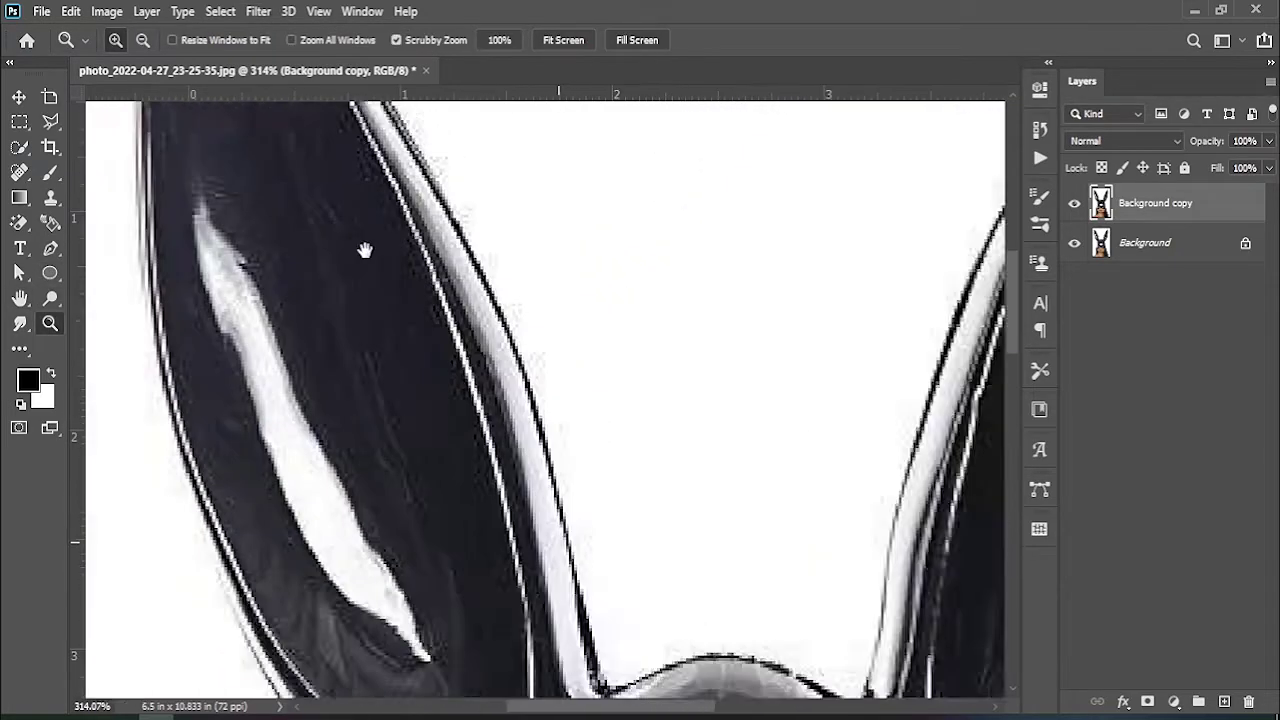
{"action": "scroll", "coordinate": [365, 250], "scroll_direction": "down", "scroll_amount": 10}
{"action": "left_click_drag", "start_coordinate": [329, 609], "coordinate": [499, 379]}
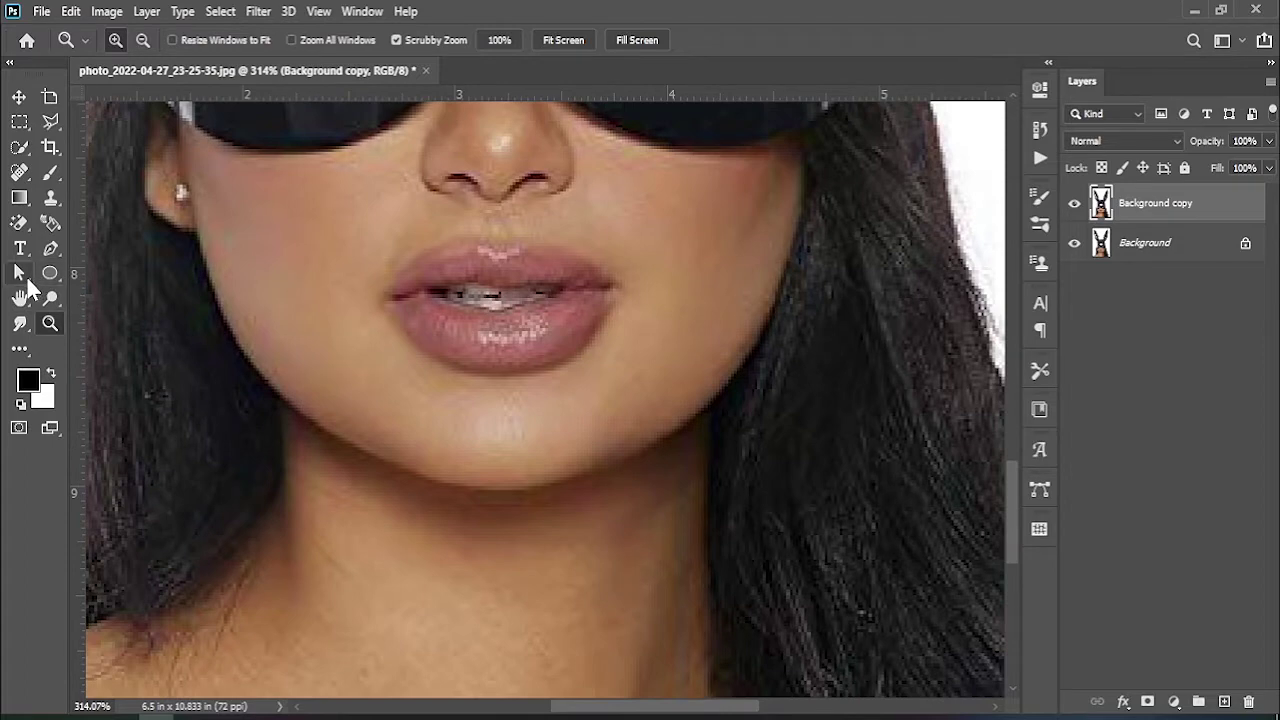
{"action": "left_click", "coordinate": [20, 323]}
{"action": "right_click", "coordinate": [20, 323]}
{"action": "left_click", "coordinate": [64, 356]}
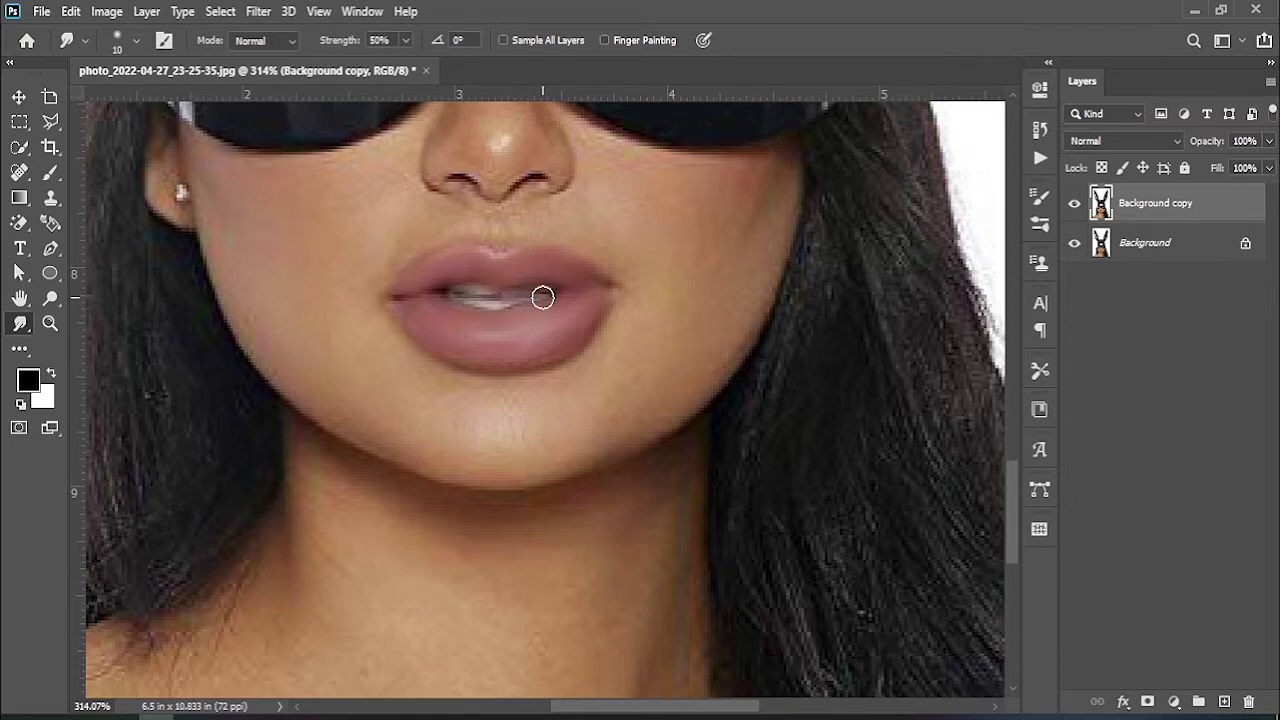
Smudge the lips, cheeks and left jawline smooth at 50% strength.
{"action": "left_click_drag", "start_coordinate": [372, 258], "coordinate": [424, 288]}
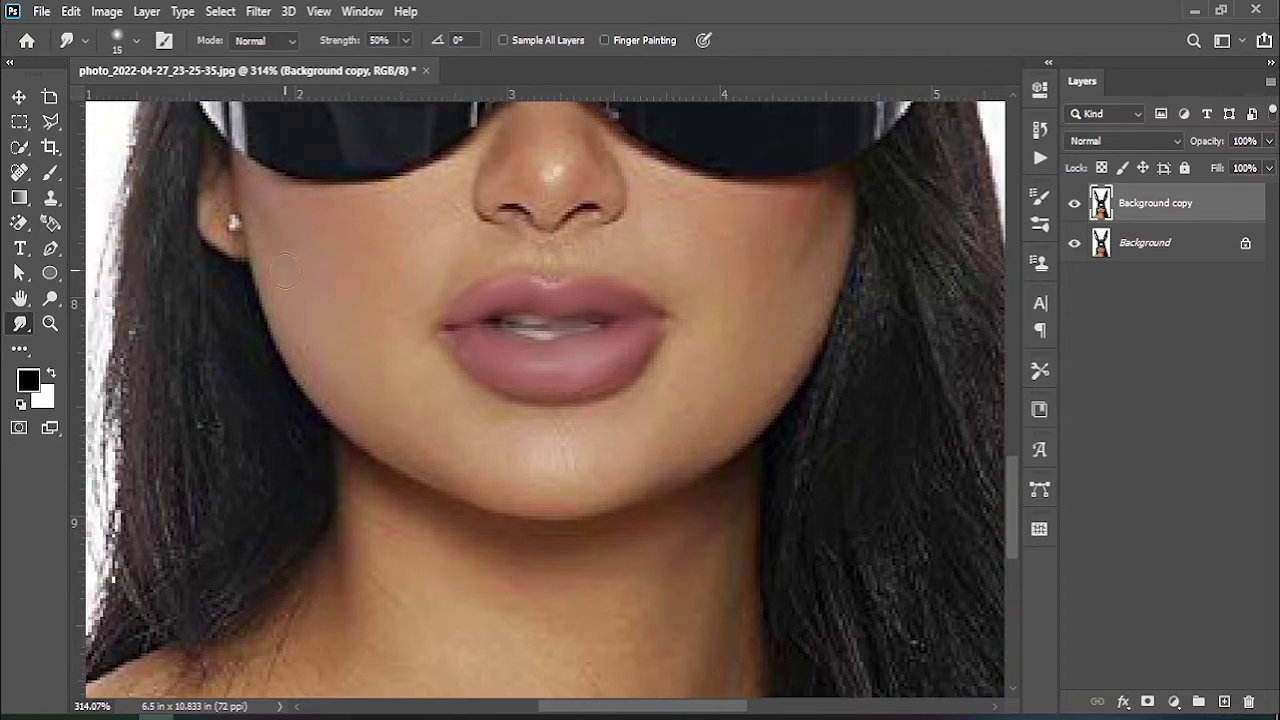
{"action": "left_click_drag", "start_coordinate": [410, 222], "coordinate": [365, 234]}
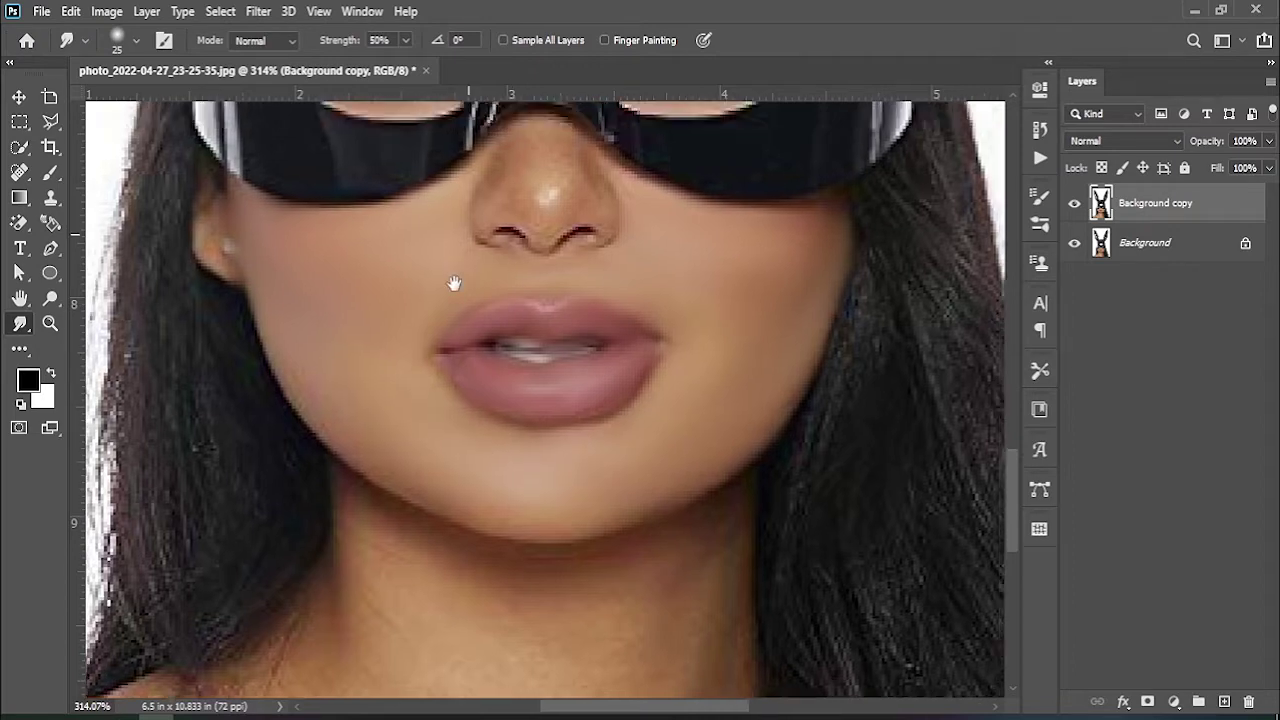
{"action": "scroll", "coordinate": [457, 286], "scroll_direction": "up", "scroll_amount": 3}
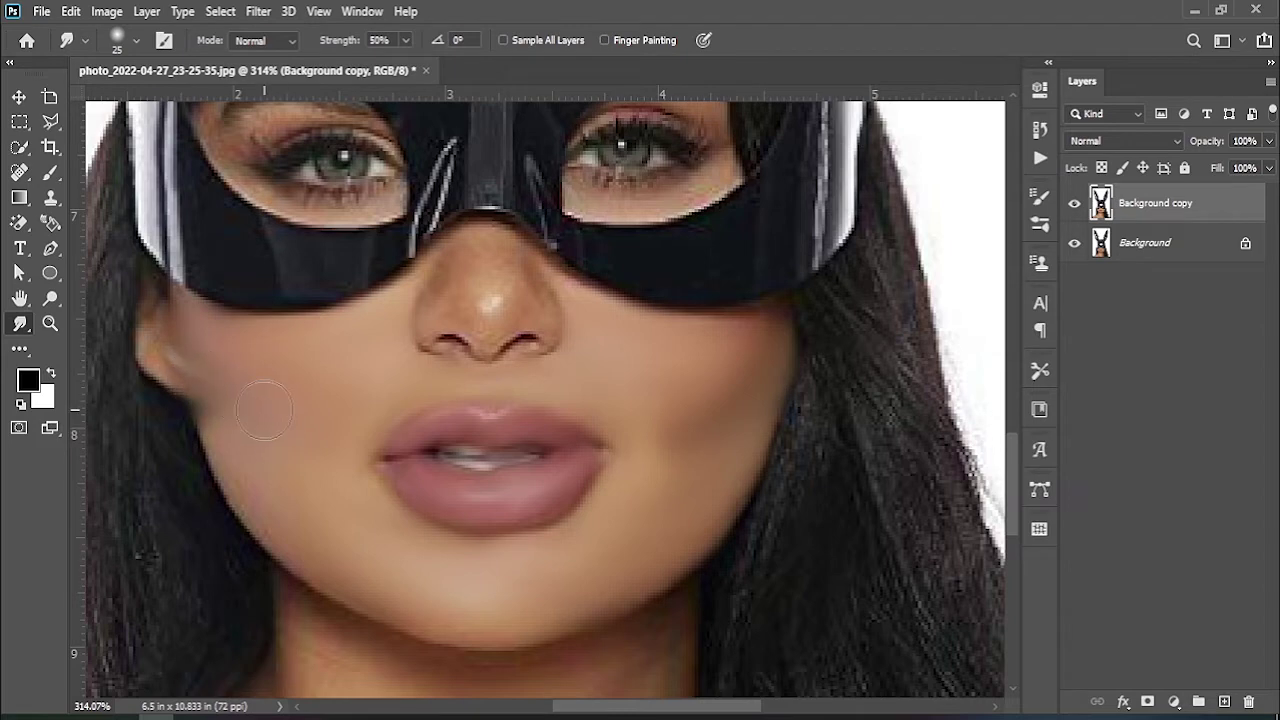
{"action": "left_click_drag", "start_coordinate": [265, 410], "coordinate": [246, 402]}
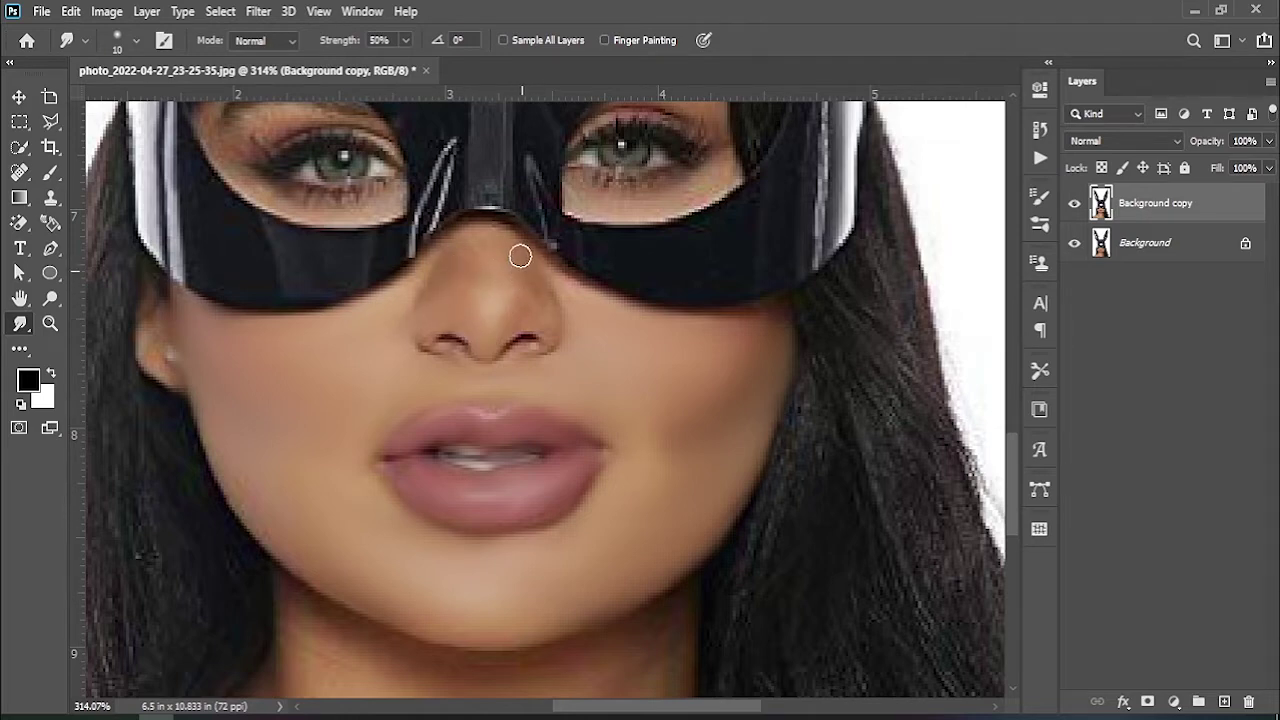
{"action": "scroll", "coordinate": [540, 300], "scroll_direction": "down", "scroll_amount": 4}
{"action": "scroll", "coordinate": [590, 290], "scroll_direction": "down", "scroll_amount": 5}
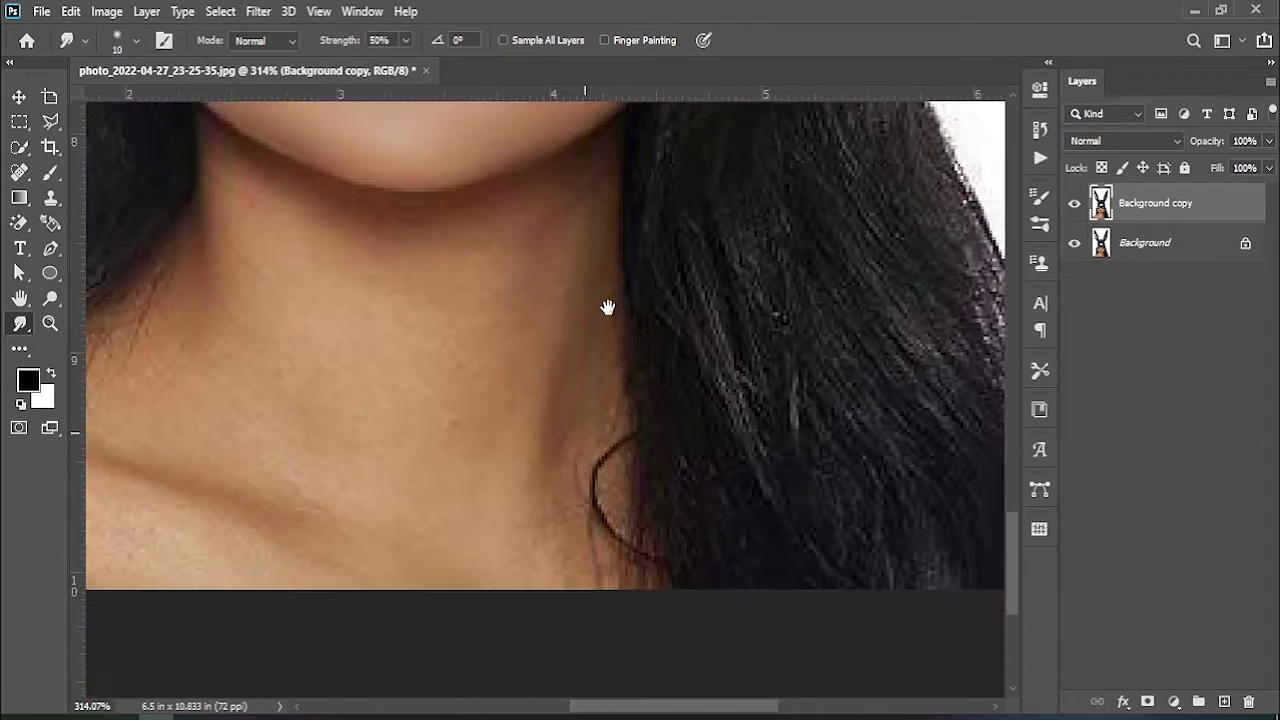
Smudge the neck skin, hair edge and collarbone shadow with a size-40 brush.
{"action": "mouse_move", "coordinate": [592, 210]}
{"action": "left_mouse_down"}
{"action": "mouse_move", "coordinate": [559, 247]}
{"action": "mouse_move", "coordinate": [594, 371]}
{"action": "mouse_move", "coordinate": [515, 552]}
{"action": "left_mouse_up"}
{"action": "mouse_move", "coordinate": [369, 543]}
{"action": "left_mouse_down"}
{"action": "mouse_move", "coordinate": [280, 505]}
{"action": "mouse_move", "coordinate": [230, 515]}
{"action": "mouse_move", "coordinate": [291, 546]}
{"action": "left_mouse_up"}
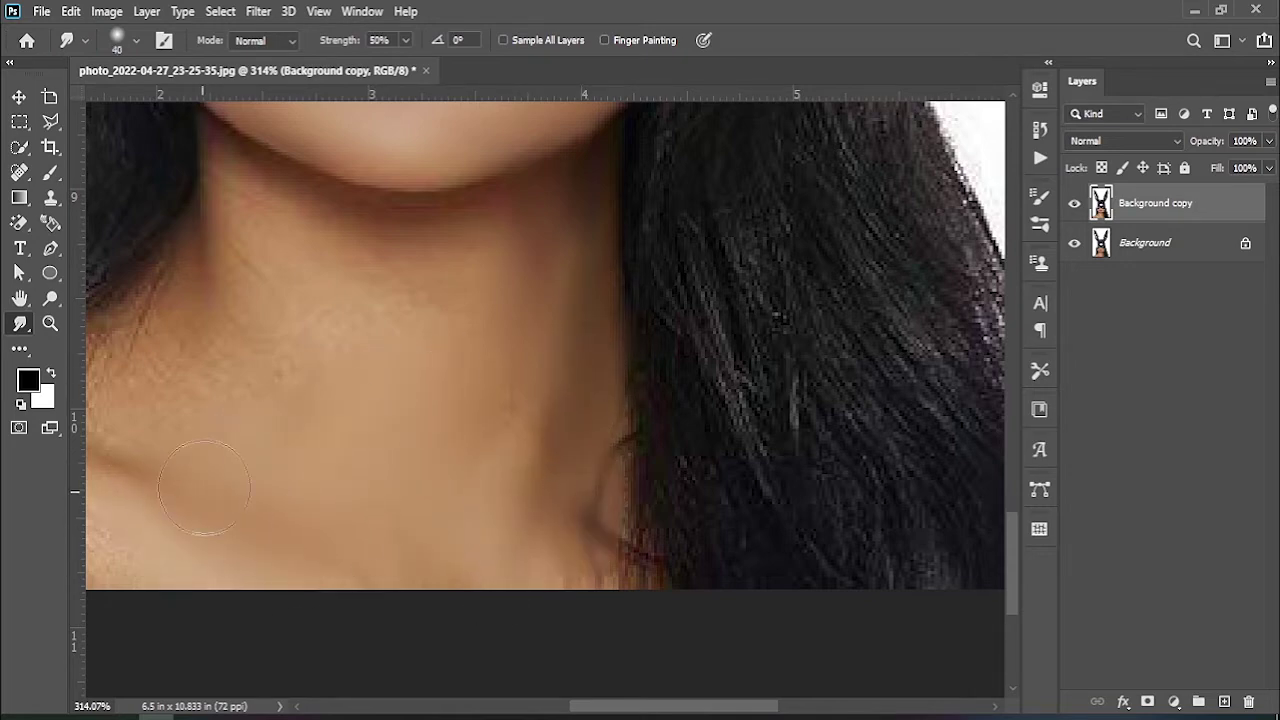
{"action": "left_click_drag", "start_coordinate": [180, 409], "coordinate": [402, 486]}
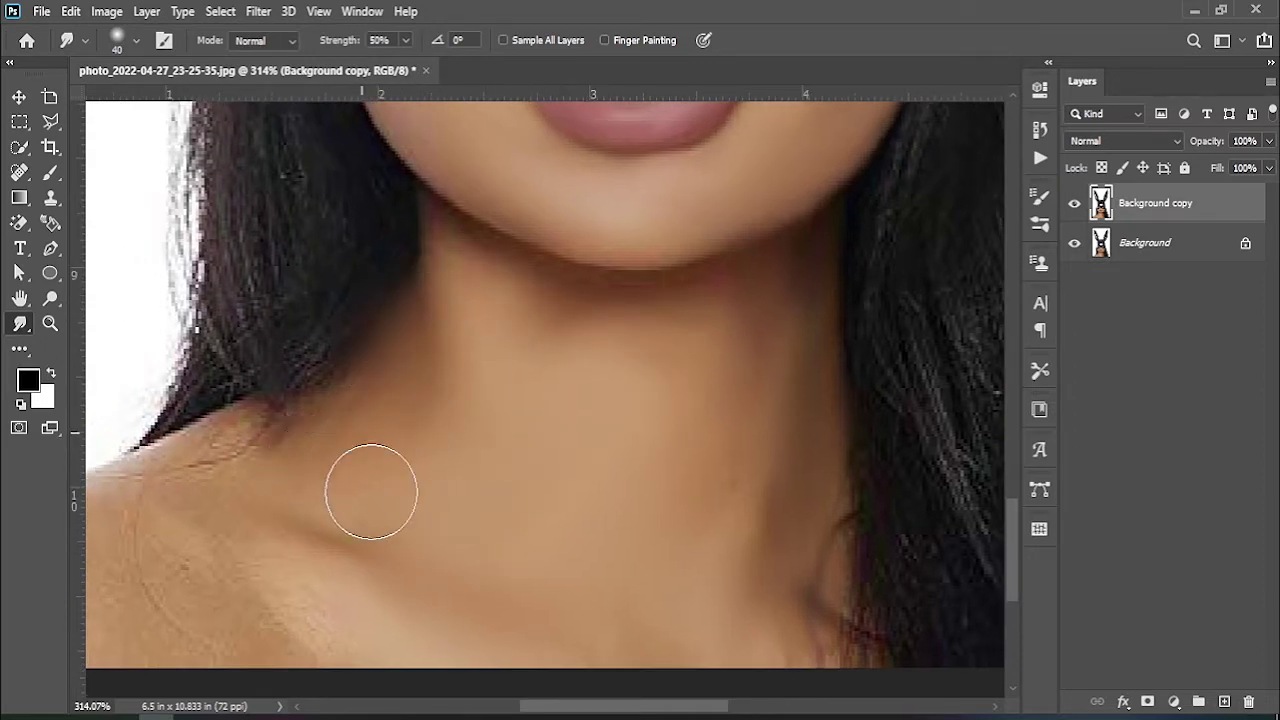
{"action": "left_click_drag", "start_coordinate": [189, 503], "coordinate": [537, 473]}
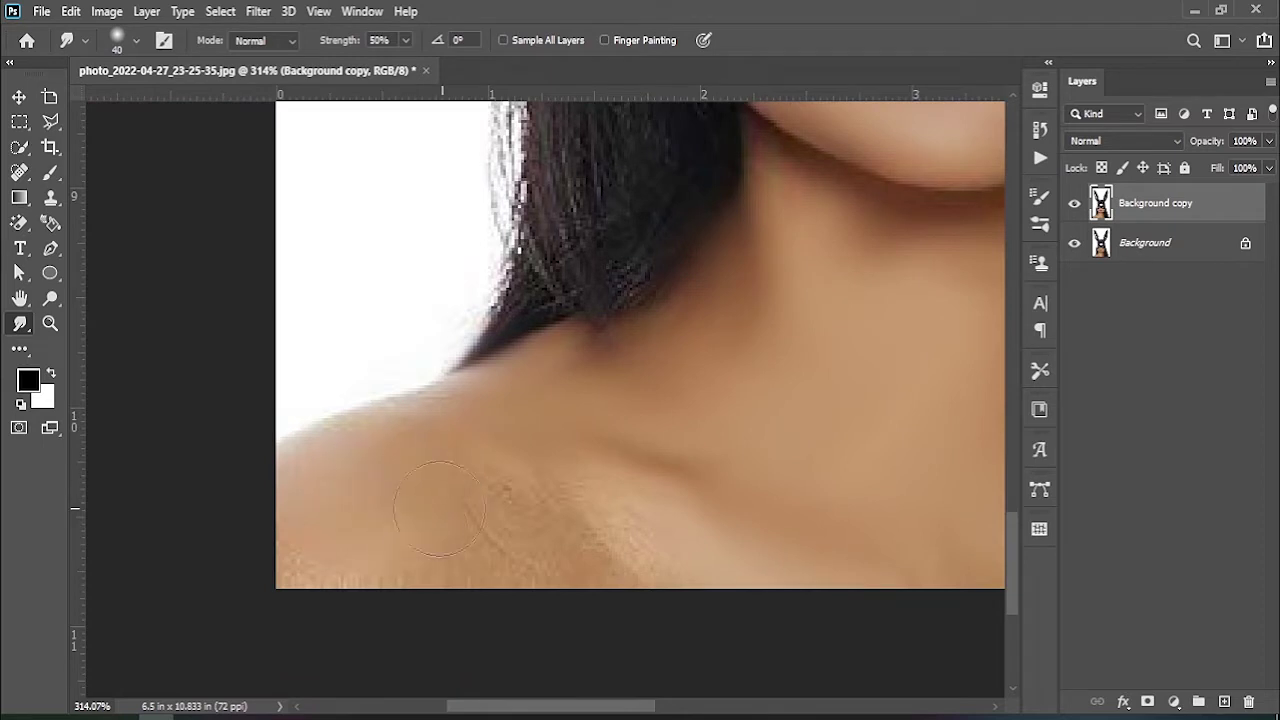
{"action": "left_click_drag", "start_coordinate": [643, 563], "coordinate": [410, 545]}
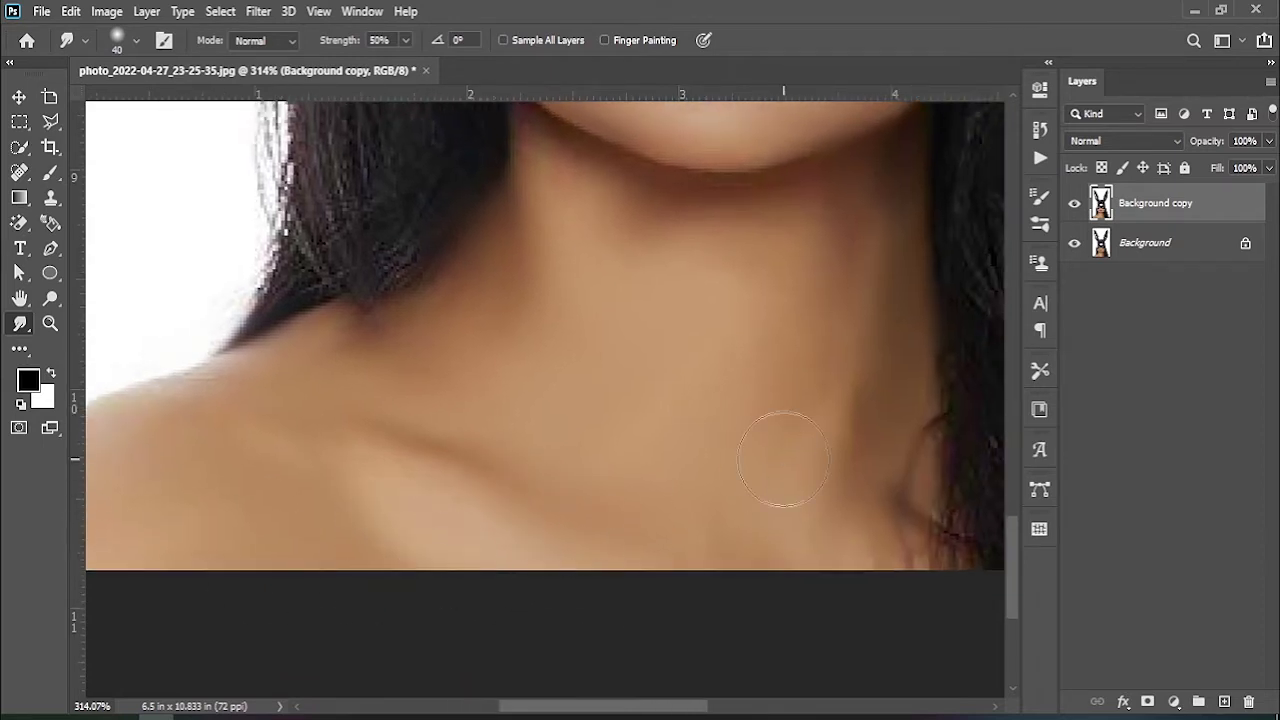
{"action": "left_click_drag", "start_coordinate": [783, 460], "coordinate": [523, 543]}
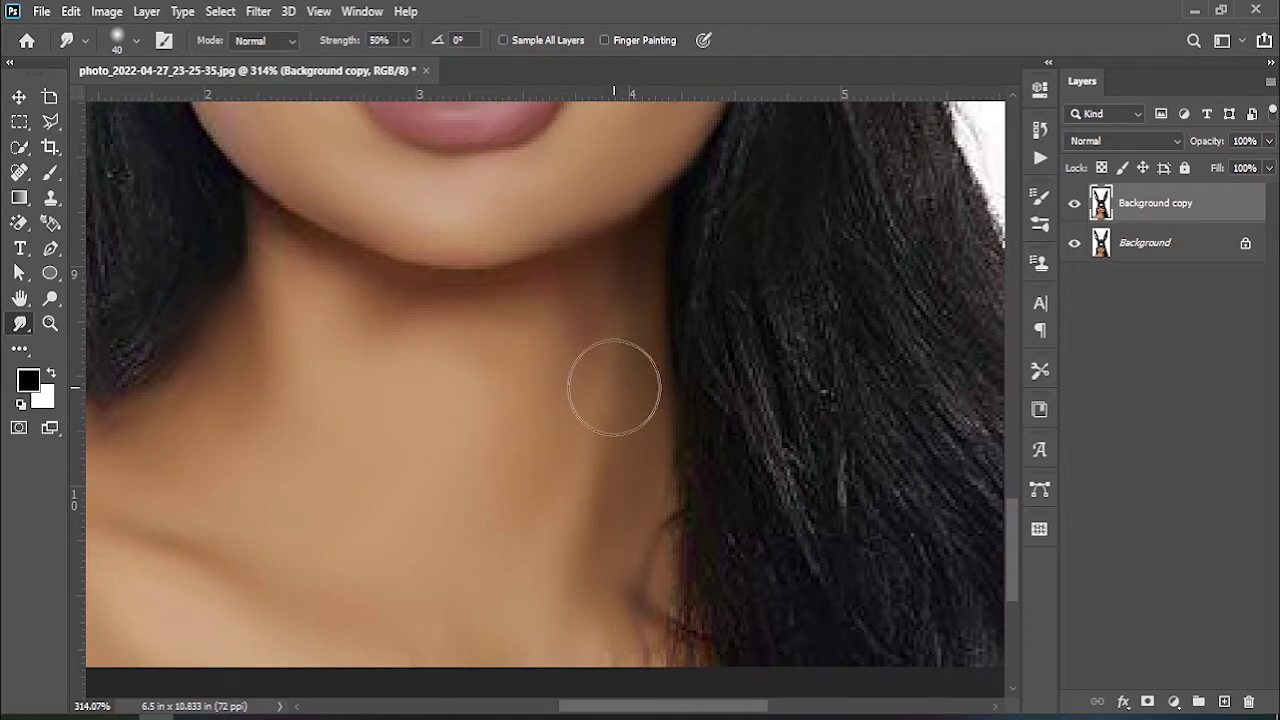
{"action": "left_click_drag", "start_coordinate": [381, 400], "coordinate": [434, 490]}
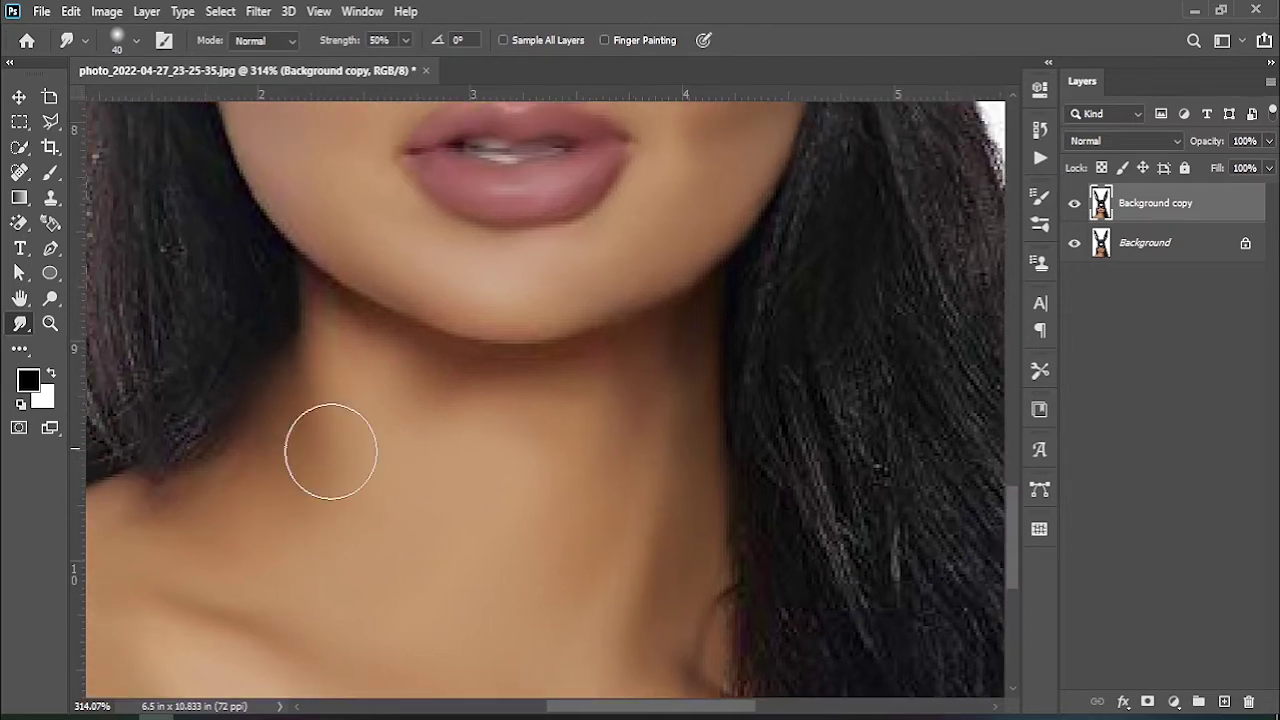
Smudge the right-side hair into smooth upward strokes.
{"action": "left_click_drag", "start_coordinate": [507, 365], "coordinate": [297, 409]}
{"action": "left_click_drag", "start_coordinate": [589, 547], "coordinate": [423, 363]}
{"action": "mouse_move", "coordinate": [412, 532]}
{"action": "left_mouse_down"}
{"action": "mouse_move", "coordinate": [571, 534]}
{"action": "mouse_move", "coordinate": [729, 563]}
{"action": "mouse_move", "coordinate": [706, 486]}
{"action": "mouse_move", "coordinate": [602, 424]}
{"action": "mouse_move", "coordinate": [449, 414]}
{"action": "mouse_move", "coordinate": [414, 357]}
{"action": "left_mouse_up"}
{"action": "left_click_drag", "start_coordinate": [491, 283], "coordinate": [491, 540]}
{"action": "mouse_move", "coordinate": [672, 580]}
{"action": "left_mouse_down"}
{"action": "mouse_move", "coordinate": [674, 557]}
{"action": "mouse_move", "coordinate": [566, 506]}
{"action": "mouse_move", "coordinate": [443, 511]}
{"action": "mouse_move", "coordinate": [417, 415]}
{"action": "mouse_move", "coordinate": [486, 340]}
{"action": "mouse_move", "coordinate": [589, 340]}
{"action": "left_mouse_up"}
{"action": "mouse_move", "coordinate": [497, 370]}
{"action": "left_mouse_down"}
{"action": "mouse_move", "coordinate": [490, 617]}
{"action": "mouse_move", "coordinate": [494, 543]}
{"action": "mouse_move", "coordinate": [537, 429]}
{"action": "mouse_move", "coordinate": [557, 580]}
{"action": "mouse_move", "coordinate": [557, 355]}
{"action": "left_mouse_up"}
Set the Smudge brush to 30 and smooth the hair strands at the lower edge.
{"action": "key", "text": "bracketleft"}
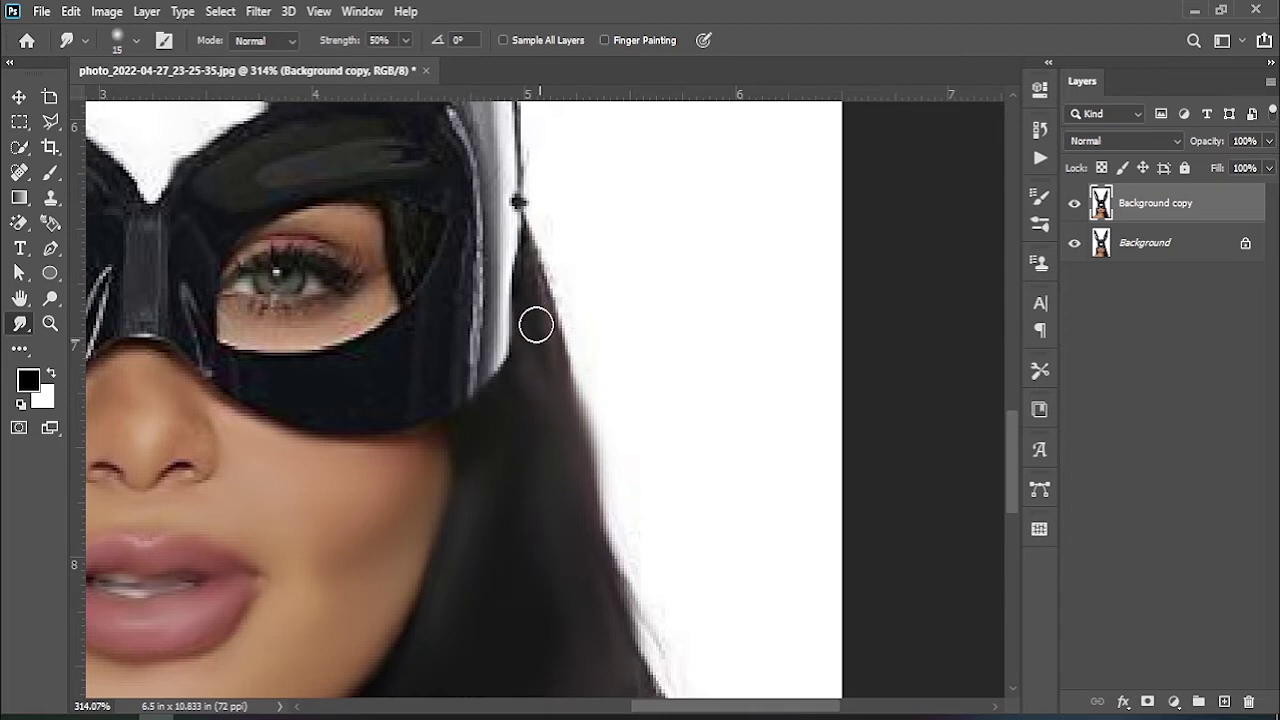
{"action": "left_click_drag", "start_coordinate": [418, 280], "coordinate": [466, 457]}
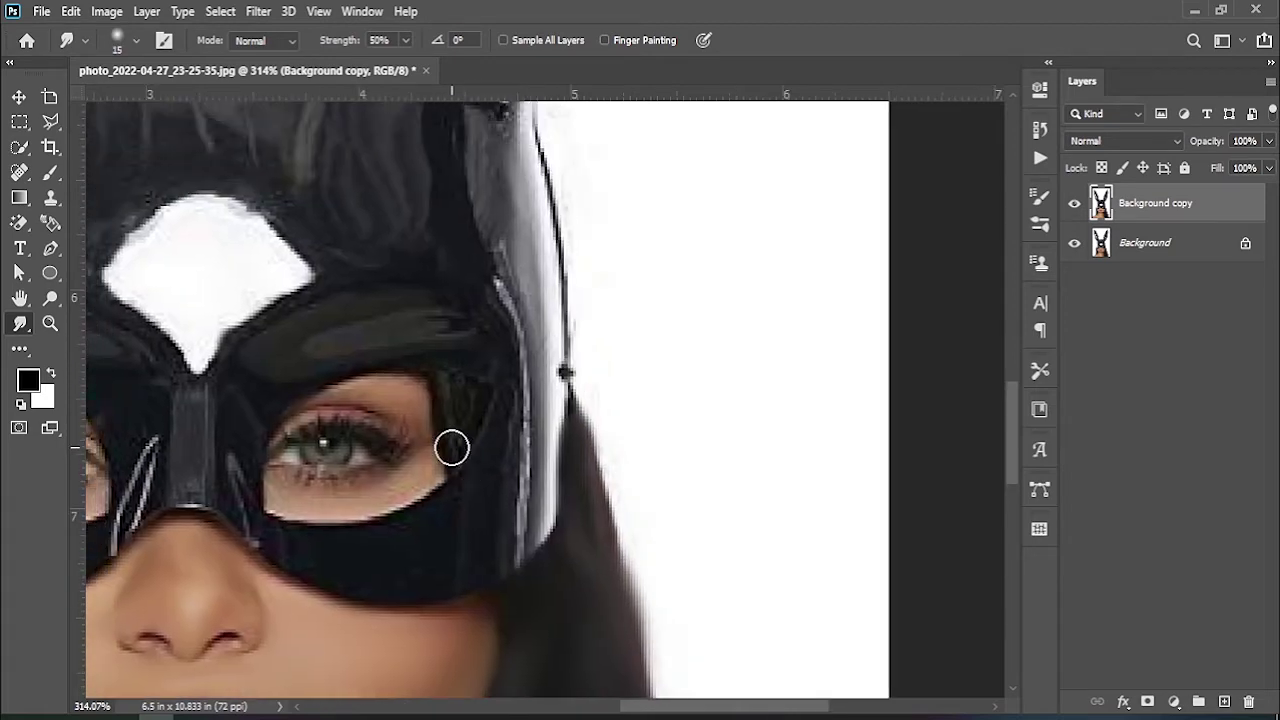
{"action": "left_click_drag", "start_coordinate": [419, 377], "coordinate": [739, 105]}
{"action": "mouse_move", "coordinate": [306, 337]}
{"action": "left_mouse_down"}
{"action": "mouse_move", "coordinate": [592, 209]}
{"action": "mouse_move", "coordinate": [604, 162]}
{"action": "left_mouse_up"}
{"action": "key", "text": "]"}
{"action": "mouse_move", "coordinate": [466, 537]}
{"action": "left_mouse_down"}
{"action": "mouse_move", "coordinate": [486, 577]}
{"action": "mouse_move", "coordinate": [478, 538]}
{"action": "mouse_move", "coordinate": [434, 534]}
{"action": "mouse_move", "coordinate": [403, 557]}
{"action": "mouse_move", "coordinate": [526, 371]}
{"action": "mouse_move", "coordinate": [568, 397]}
{"action": "left_mouse_up"}
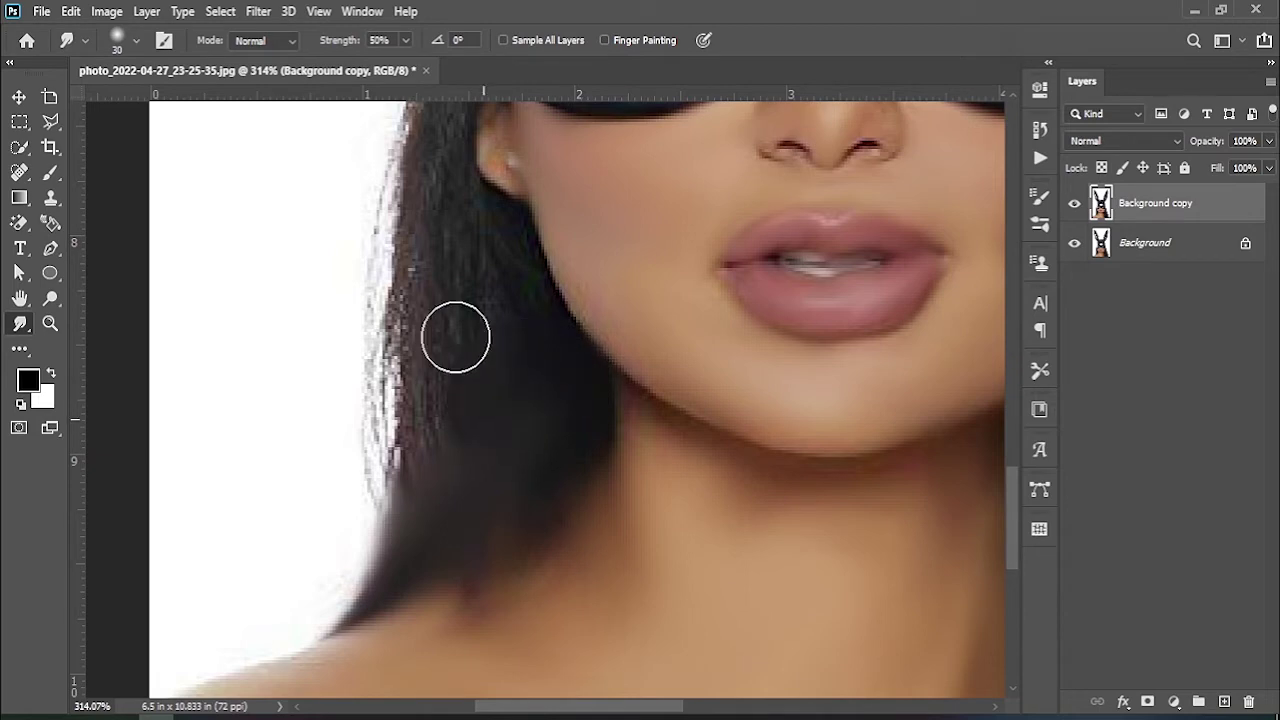
Smear the hair from the jaw up to the mask and smudge the mask's left edge.
{"action": "left_click_drag", "start_coordinate": [423, 366], "coordinate": [457, 537]}
{"action": "mouse_move", "coordinate": [514, 574]}
{"action": "left_mouse_down"}
{"action": "mouse_move", "coordinate": [429, 426]}
{"action": "mouse_move", "coordinate": [450, 230]}
{"action": "left_mouse_up"}
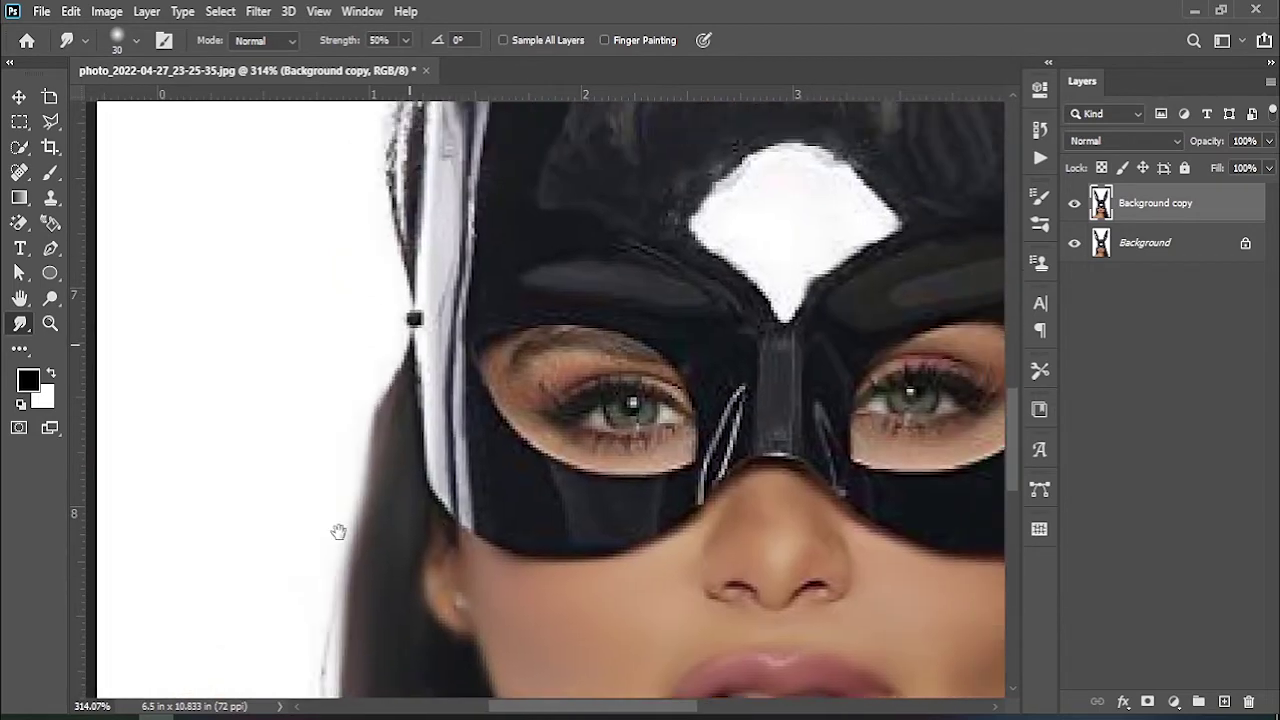
{"action": "left_click_drag", "start_coordinate": [403, 291], "coordinate": [308, 575]}
{"action": "mouse_move", "coordinate": [379, 498]}
{"action": "left_mouse_down"}
{"action": "mouse_move", "coordinate": [325, 418]}
{"action": "mouse_move", "coordinate": [371, 491]}
{"action": "mouse_move", "coordinate": [377, 457]}
{"action": "mouse_move", "coordinate": [340, 342]}
{"action": "mouse_move", "coordinate": [391, 291]}
{"action": "mouse_move", "coordinate": [391, 223]}
{"action": "mouse_move", "coordinate": [438, 264]}
{"action": "mouse_move", "coordinate": [403, 243]}
{"action": "mouse_move", "coordinate": [386, 309]}
{"action": "mouse_move", "coordinate": [380, 251]}
{"action": "mouse_move", "coordinate": [345, 403]}
{"action": "mouse_move", "coordinate": [337, 251]}
{"action": "mouse_move", "coordinate": [343, 359]}
{"action": "left_mouse_up"}
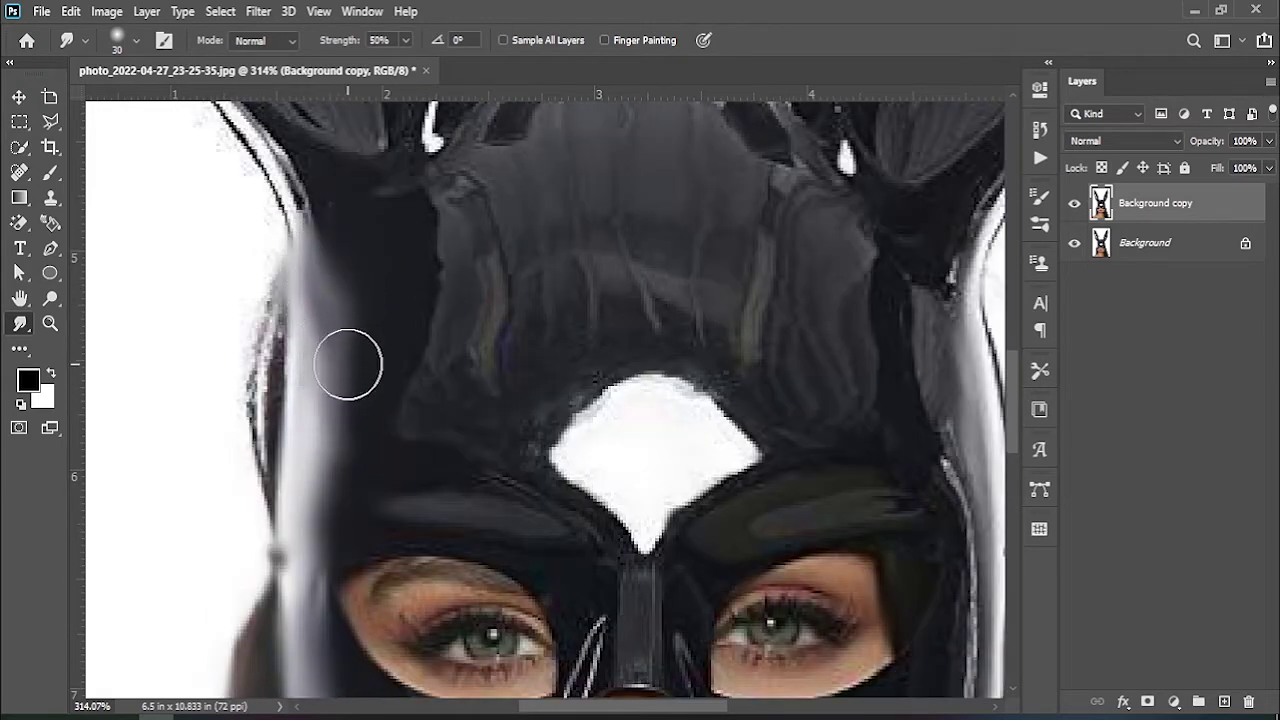
{"action": "mouse_move", "coordinate": [307, 253]}
{"action": "left_mouse_down"}
{"action": "mouse_move", "coordinate": [386, 514]}
{"action": "mouse_move", "coordinate": [400, 491]}
{"action": "mouse_move", "coordinate": [389, 424]}
{"action": "mouse_move", "coordinate": [306, 329]}
{"action": "mouse_move", "coordinate": [390, 487]}
{"action": "mouse_move", "coordinate": [314, 320]}
{"action": "mouse_move", "coordinate": [386, 489]}
{"action": "mouse_move", "coordinate": [374, 437]}
{"action": "mouse_move", "coordinate": [329, 314]}
{"action": "mouse_move", "coordinate": [377, 504]}
{"action": "left_mouse_up"}
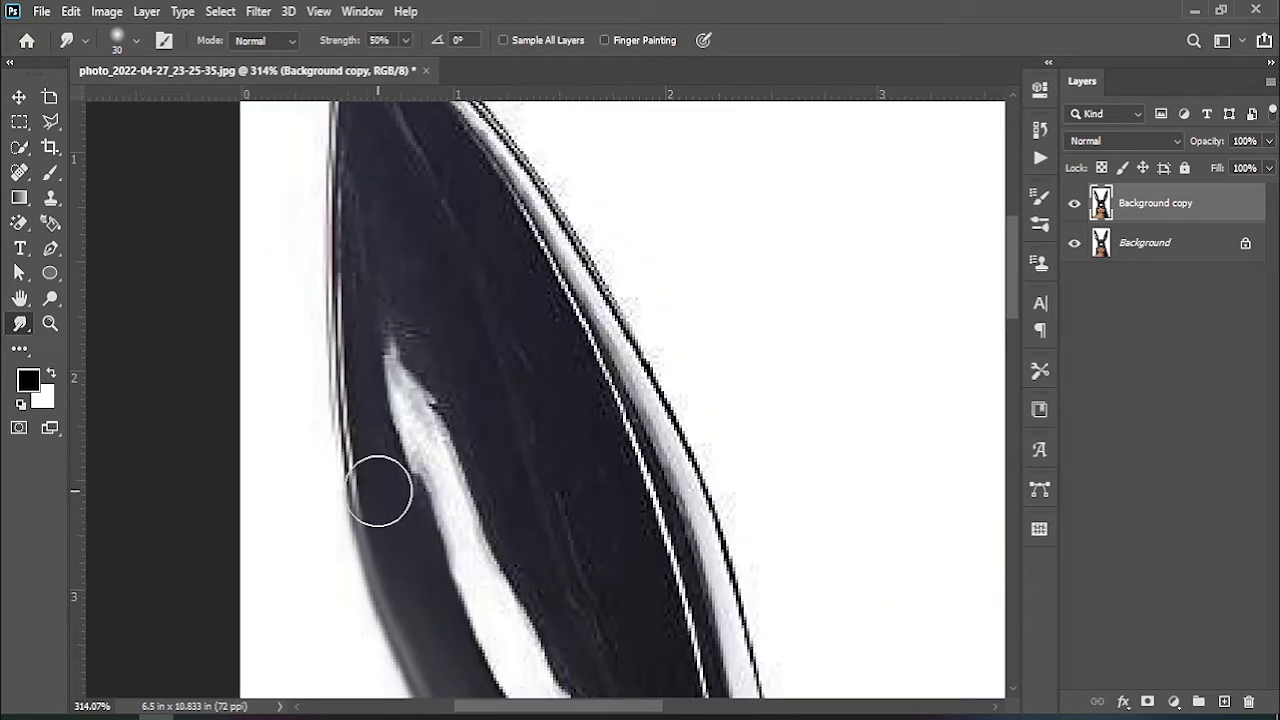
With a size-20 brush, smooth the highlights along the ear's left edge and tip.
{"action": "key", "text": "bracketleft"}
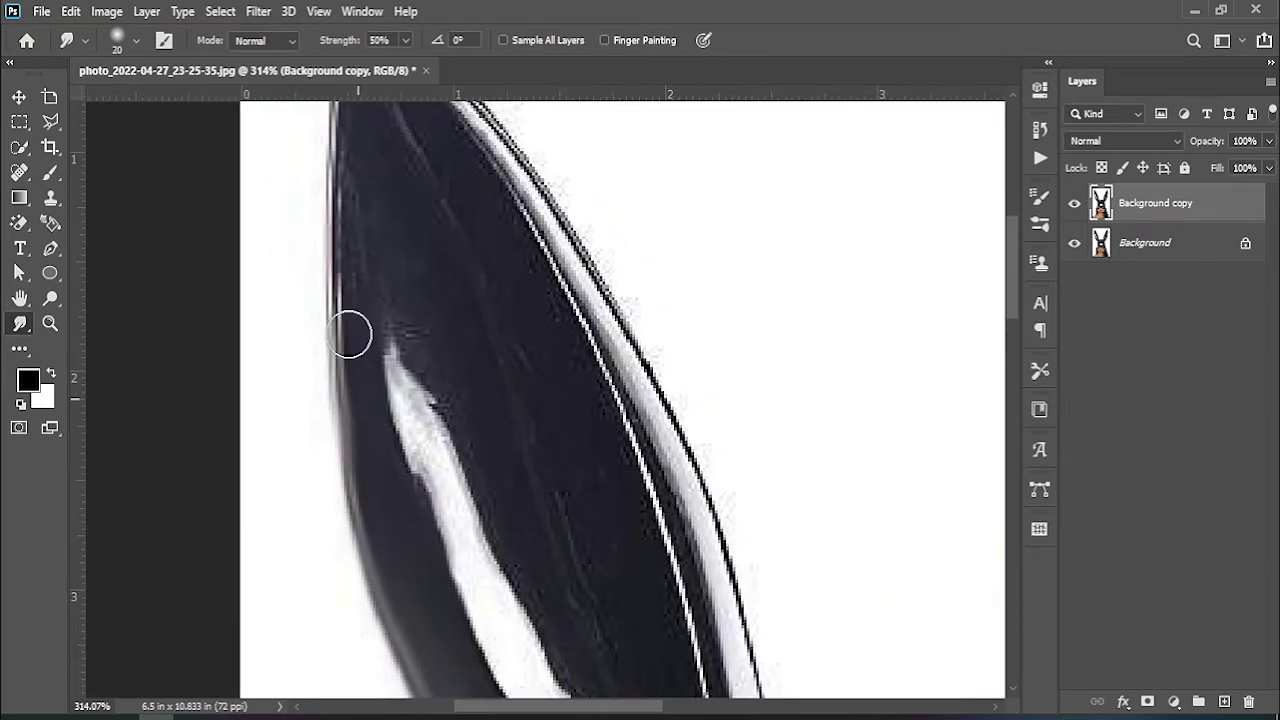
{"action": "left_click_drag", "start_coordinate": [349, 334], "coordinate": [349, 510]}
{"action": "mouse_move", "coordinate": [357, 447]}
{"action": "left_mouse_down"}
{"action": "mouse_move", "coordinate": [354, 286]}
{"action": "mouse_move", "coordinate": [340, 263]}
{"action": "mouse_move", "coordinate": [362, 216]}
{"action": "mouse_move", "coordinate": [374, 272]}
{"action": "mouse_move", "coordinate": [354, 249]}
{"action": "mouse_move", "coordinate": [360, 190]}
{"action": "left_mouse_up"}
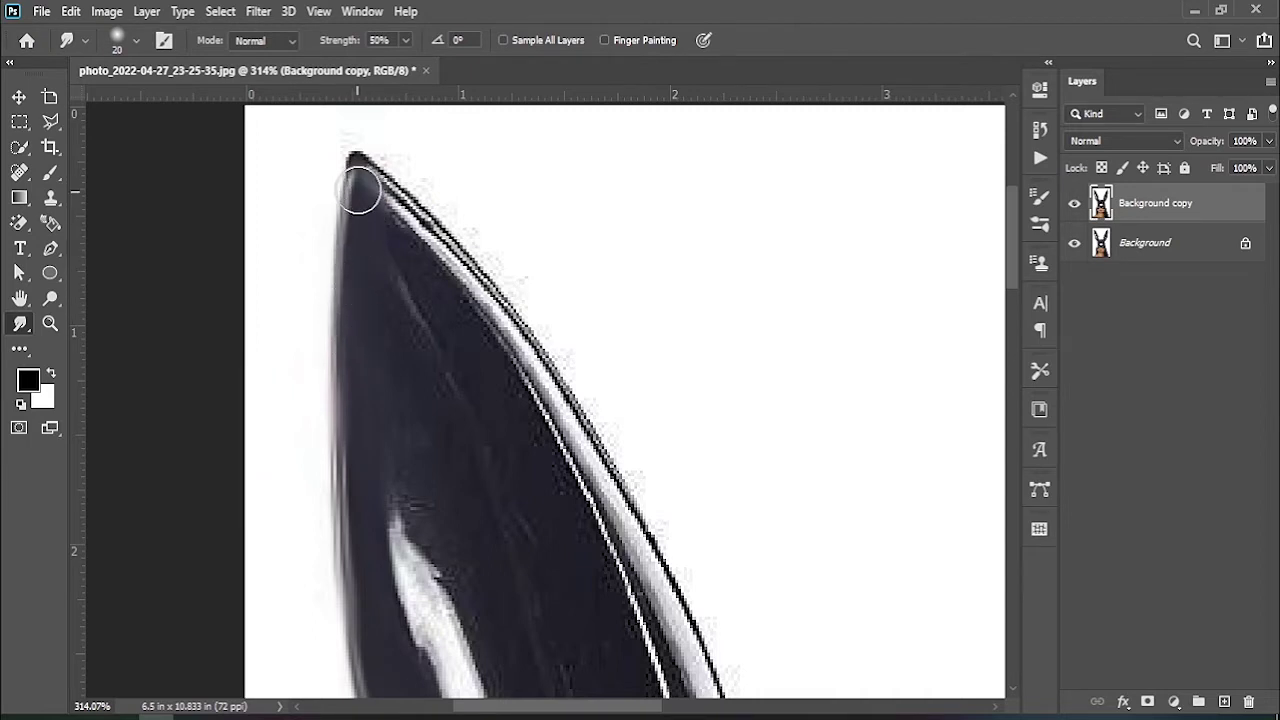
{"action": "mouse_move", "coordinate": [409, 253]}
{"action": "left_mouse_down"}
{"action": "mouse_move", "coordinate": [380, 206]}
{"action": "mouse_move", "coordinate": [411, 240]}
{"action": "mouse_move", "coordinate": [425, 298]}
{"action": "mouse_move", "coordinate": [487, 333]}
{"action": "mouse_move", "coordinate": [529, 400]}
{"action": "mouse_move", "coordinate": [557, 471]}
{"action": "mouse_move", "coordinate": [443, 257]}
{"action": "mouse_move", "coordinate": [461, 320]}
{"action": "mouse_move", "coordinate": [500, 368]}
{"action": "mouse_move", "coordinate": [457, 286]}
{"action": "mouse_move", "coordinate": [570, 523]}
{"action": "left_mouse_up"}
{"action": "key", "text": "bracketright"}
{"action": "left_click_drag", "start_coordinate": [570, 523], "coordinate": [465, 313]}
{"action": "mouse_move", "coordinate": [448, 298]}
{"action": "left_mouse_down"}
{"action": "mouse_move", "coordinate": [509, 531]}
{"action": "mouse_move", "coordinate": [480, 640]}
{"action": "left_mouse_up"}
Smudge the hair streaks and light lines inside the ear into dark tones.
{"action": "scroll", "coordinate": [480, 640], "scroll_direction": "down", "scroll_amount": 3}
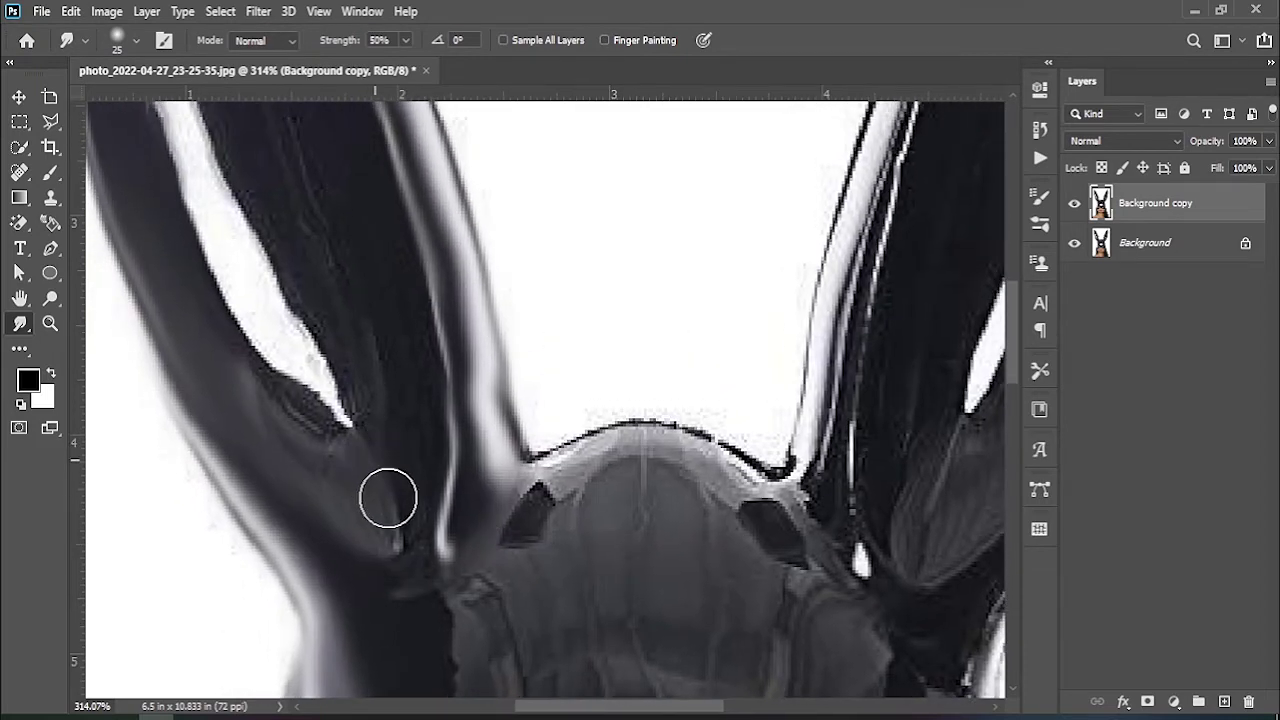
{"action": "scroll", "coordinate": [367, 500], "scroll_direction": "up", "scroll_amount": 3}
{"action": "mouse_move", "coordinate": [367, 500]}
{"action": "left_mouse_down"}
{"action": "mouse_move", "coordinate": [360, 443]}
{"action": "mouse_move", "coordinate": [280, 263]}
{"action": "mouse_move", "coordinate": [346, 289]}
{"action": "mouse_move", "coordinate": [432, 517]}
{"action": "left_mouse_up"}
{"action": "scroll", "coordinate": [432, 517], "scroll_direction": "down", "scroll_amount": 2}
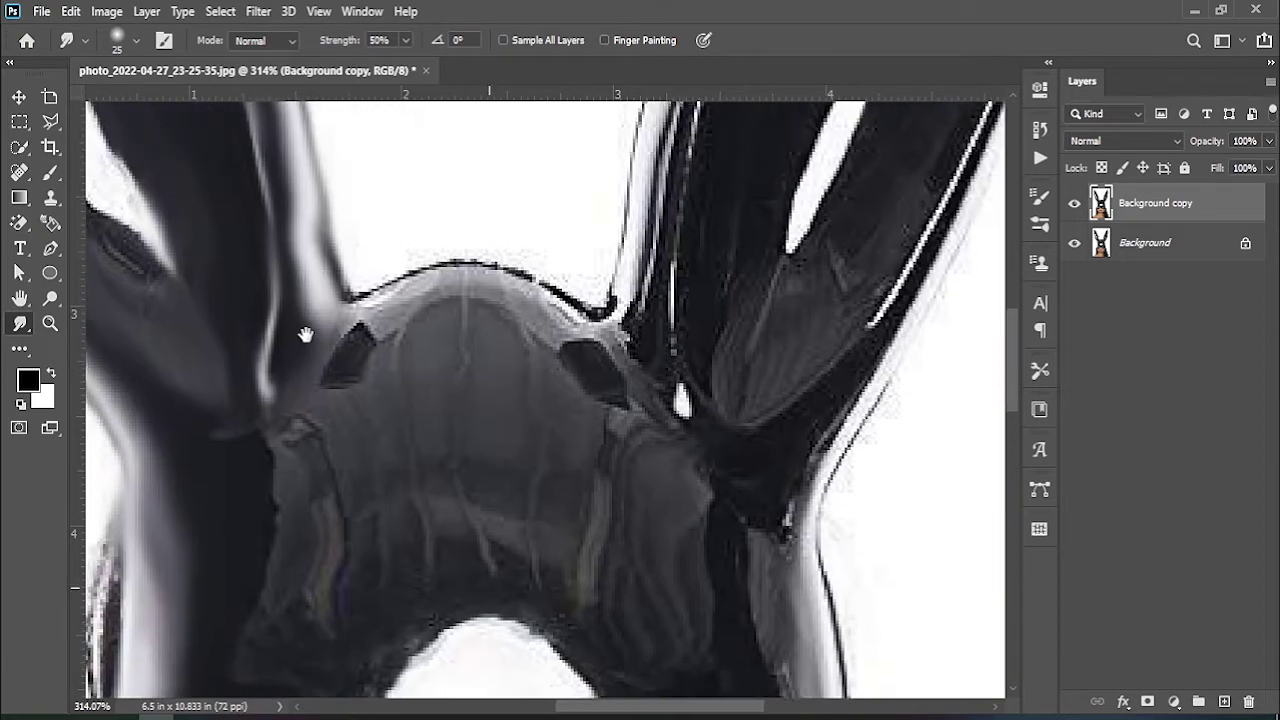
{"action": "scroll", "coordinate": [440, 500], "scroll_direction": "right", "scroll_amount": 5}
{"action": "mouse_move", "coordinate": [450, 418]}
{"action": "left_mouse_down"}
{"action": "mouse_move", "coordinate": [526, 177]}
{"action": "mouse_move", "coordinate": [486, 486]}
{"action": "mouse_move", "coordinate": [496, 508]}
{"action": "left_mouse_up"}
Blur the other ear's tip, right-edge highlight and speckled streak into soft grey.
{"action": "scroll", "coordinate": [496, 508], "scroll_direction": "right", "scroll_amount": 1}
{"action": "scroll", "coordinate": [496, 508], "scroll_direction": "up", "scroll_amount": 4}
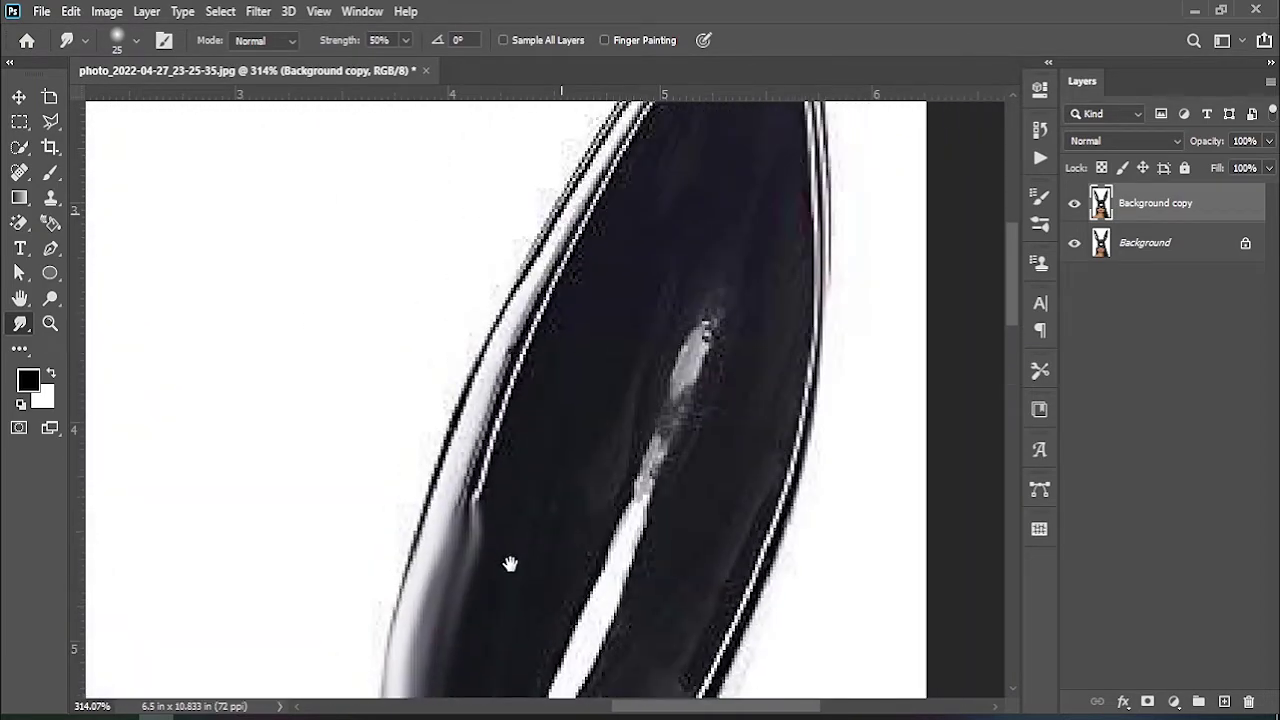
{"action": "mouse_move", "coordinate": [622, 160]}
{"action": "left_mouse_down"}
{"action": "mouse_move", "coordinate": [517, 329]}
{"action": "mouse_move", "coordinate": [650, 137]}
{"action": "mouse_move", "coordinate": [669, 203]}
{"action": "mouse_move", "coordinate": [686, 457]}
{"action": "left_mouse_up"}
{"action": "scroll", "coordinate": [690, 400], "scroll_direction": "down", "scroll_amount": 2}
{"action": "mouse_move", "coordinate": [697, 321]}
{"action": "left_mouse_down"}
{"action": "mouse_move", "coordinate": [671, 346]}
{"action": "mouse_move", "coordinate": [623, 577]}
{"action": "mouse_move", "coordinate": [697, 318]}
{"action": "mouse_move", "coordinate": [640, 403]}
{"action": "mouse_move", "coordinate": [600, 517]}
{"action": "mouse_move", "coordinate": [537, 609]}
{"action": "mouse_move", "coordinate": [598, 429]}
{"action": "left_mouse_up"}
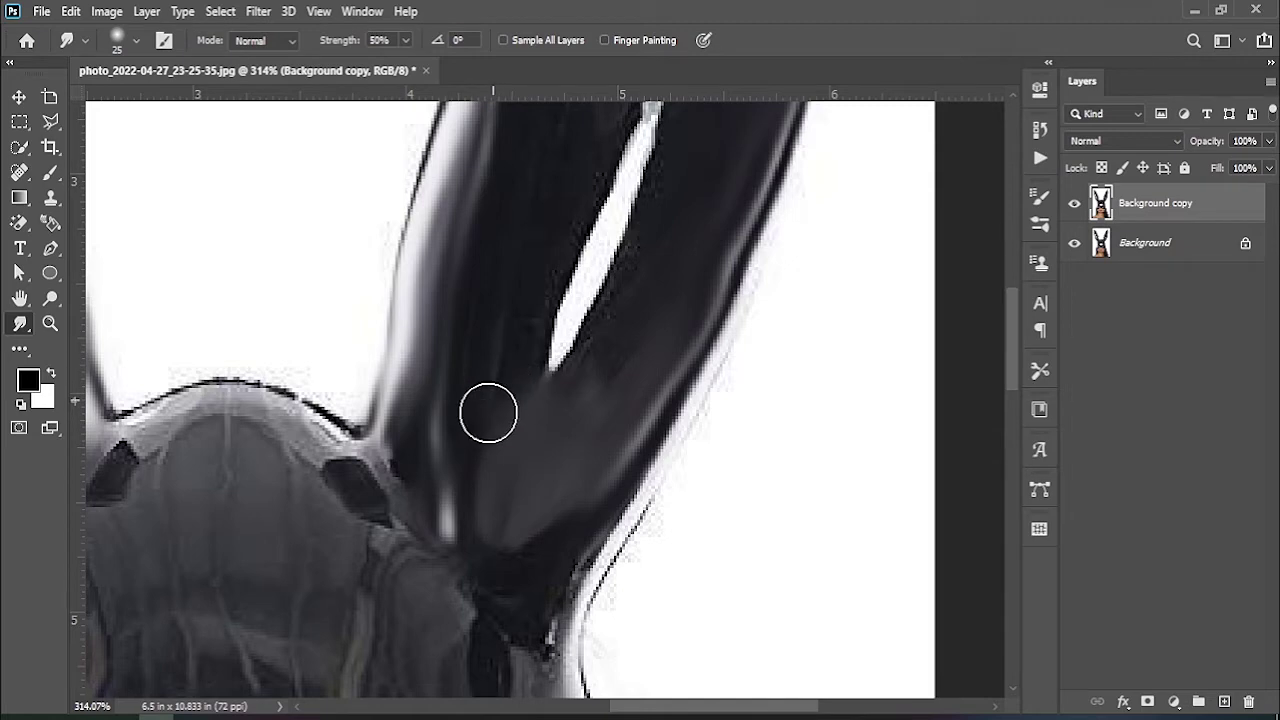
{"action": "left_click_drag", "start_coordinate": [577, 220], "coordinate": [467, 517]}
{"action": "left_click_drag", "start_coordinate": [573, 367], "coordinate": [629, 263]}
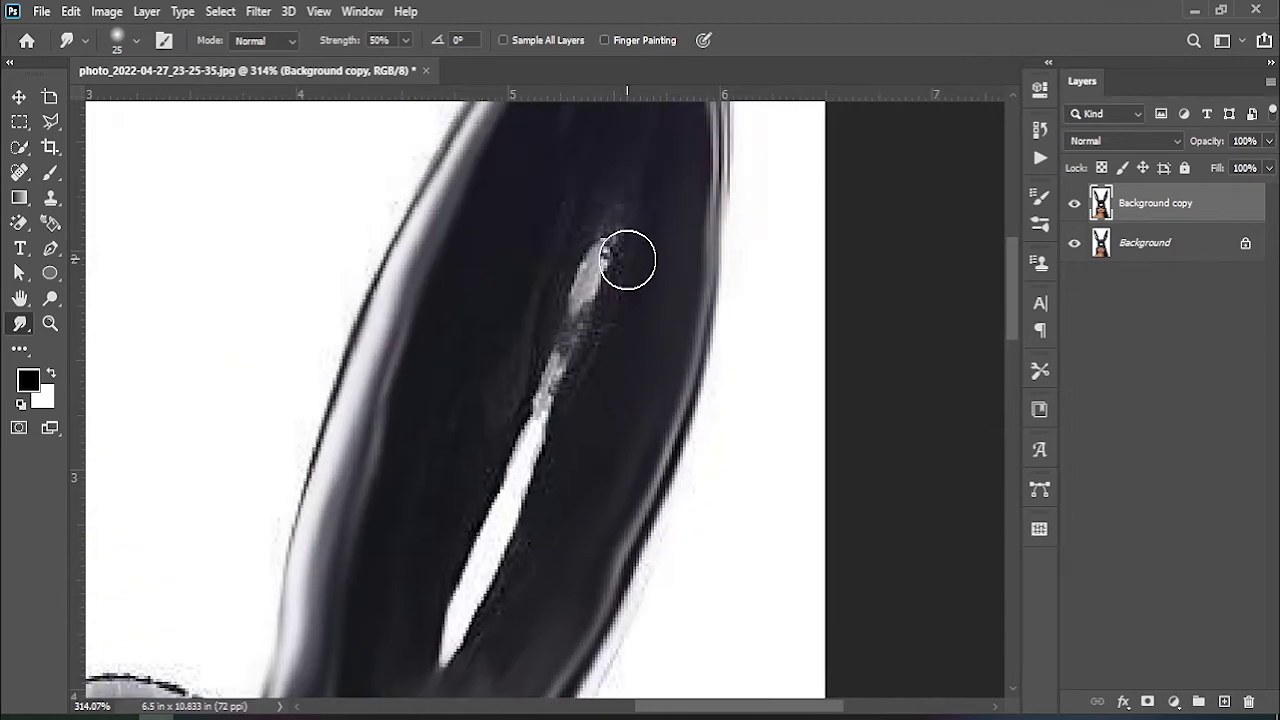
Pan down to center the whole mask and both eyes in view.
{"action": "scroll", "coordinate": [530, 310], "scroll_direction": "down", "scroll_amount": 3}
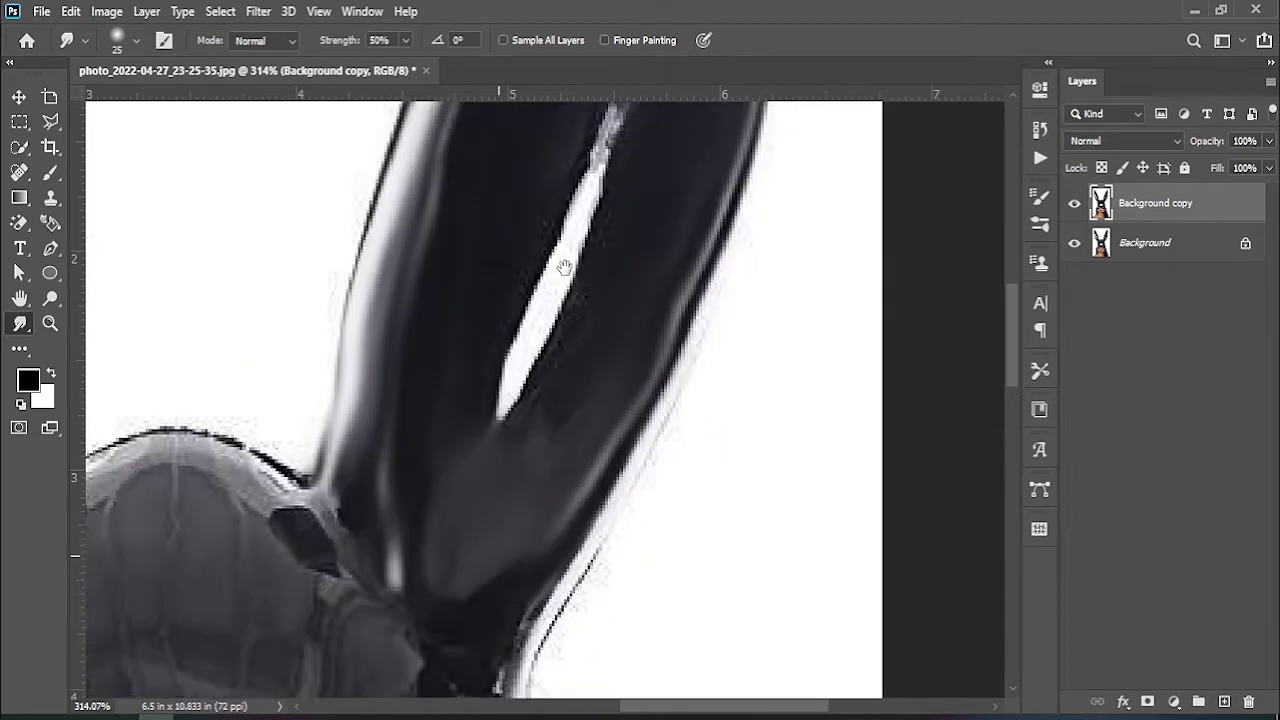
{"action": "scroll", "coordinate": [525, 310], "scroll_direction": "down", "scroll_amount": 5}
{"action": "left_click_drag", "start_coordinate": [494, 363], "coordinate": [400, 457]}
{"action": "left_click_drag", "start_coordinate": [393, 406], "coordinate": [548, 304]}
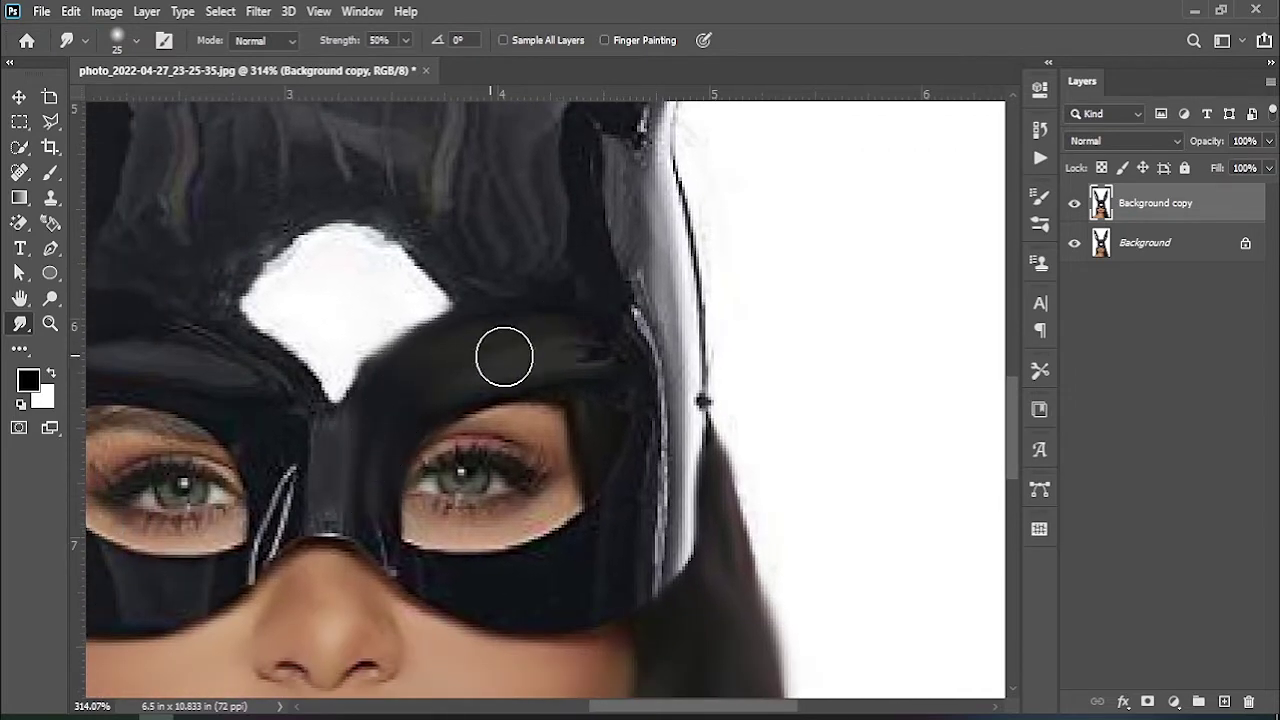
{"action": "mouse_move", "coordinate": [377, 457]}
{"action": "left_mouse_down"}
{"action": "mouse_move", "coordinate": [508, 463]}
{"action": "mouse_move", "coordinate": [497, 380]}
{"action": "left_mouse_up"}
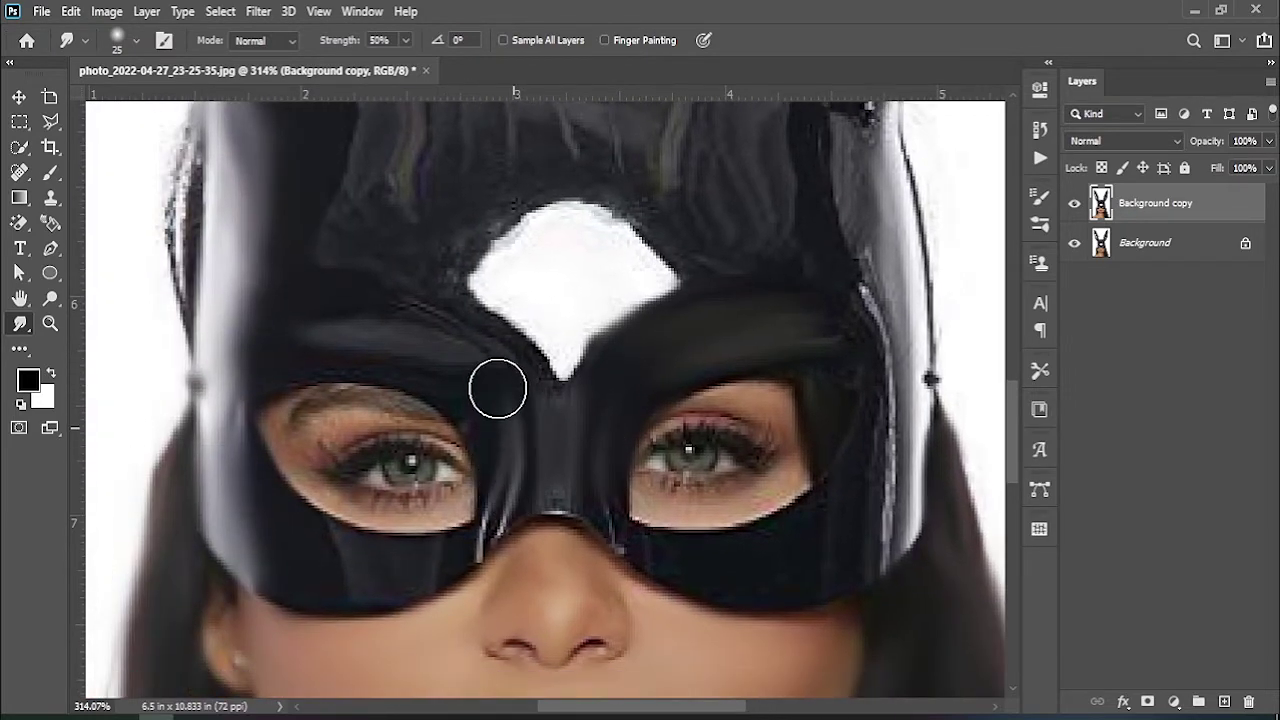
With a brush of about 15, smudge the nose-bridge highlights and eye-opening rims into the black.
{"action": "key", "text": "bracketleft"}
{"action": "left_click_drag", "start_coordinate": [493, 527], "coordinate": [459, 548]}
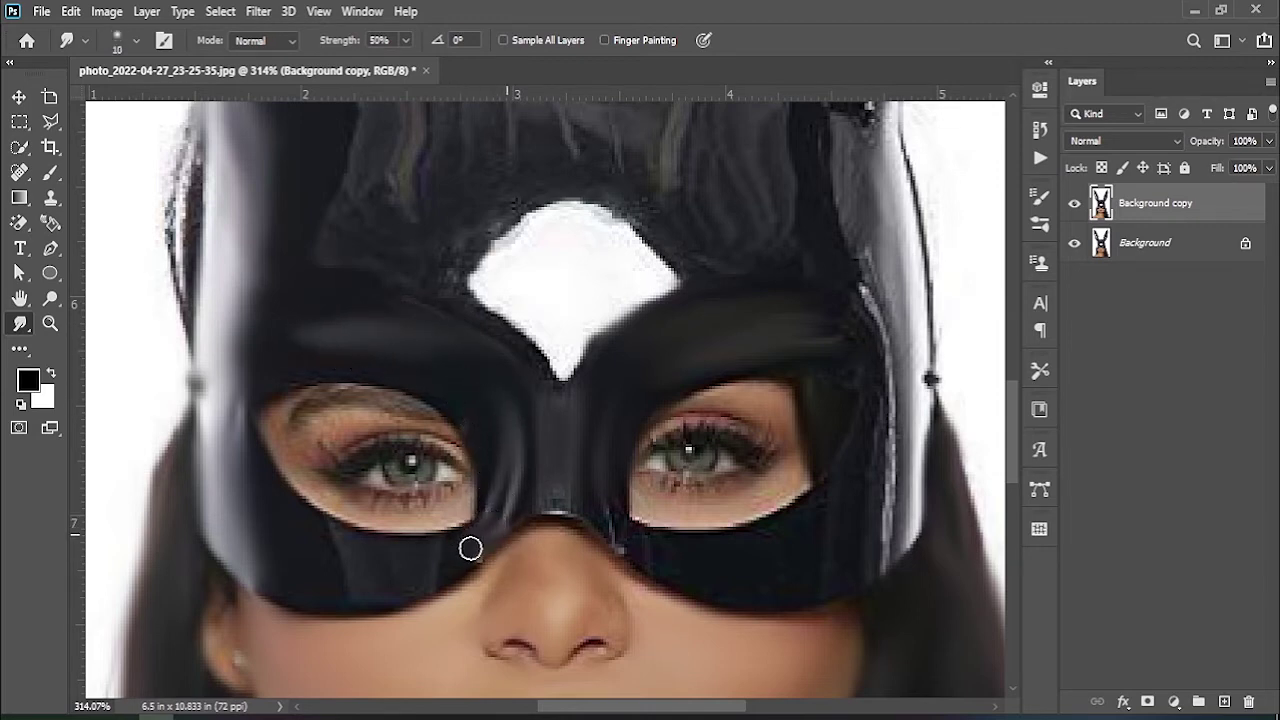
{"action": "left_click_drag", "start_coordinate": [592, 514], "coordinate": [522, 513]}
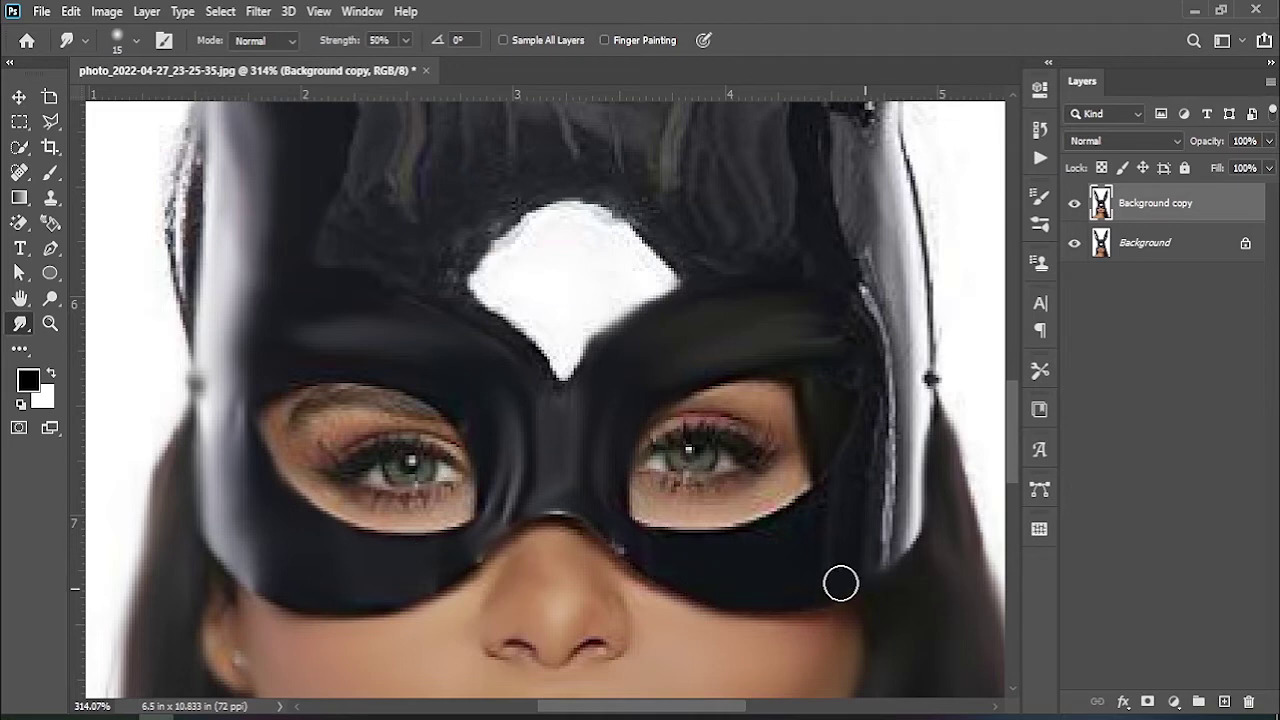
{"action": "left_click_drag", "start_coordinate": [806, 526], "coordinate": [773, 540]}
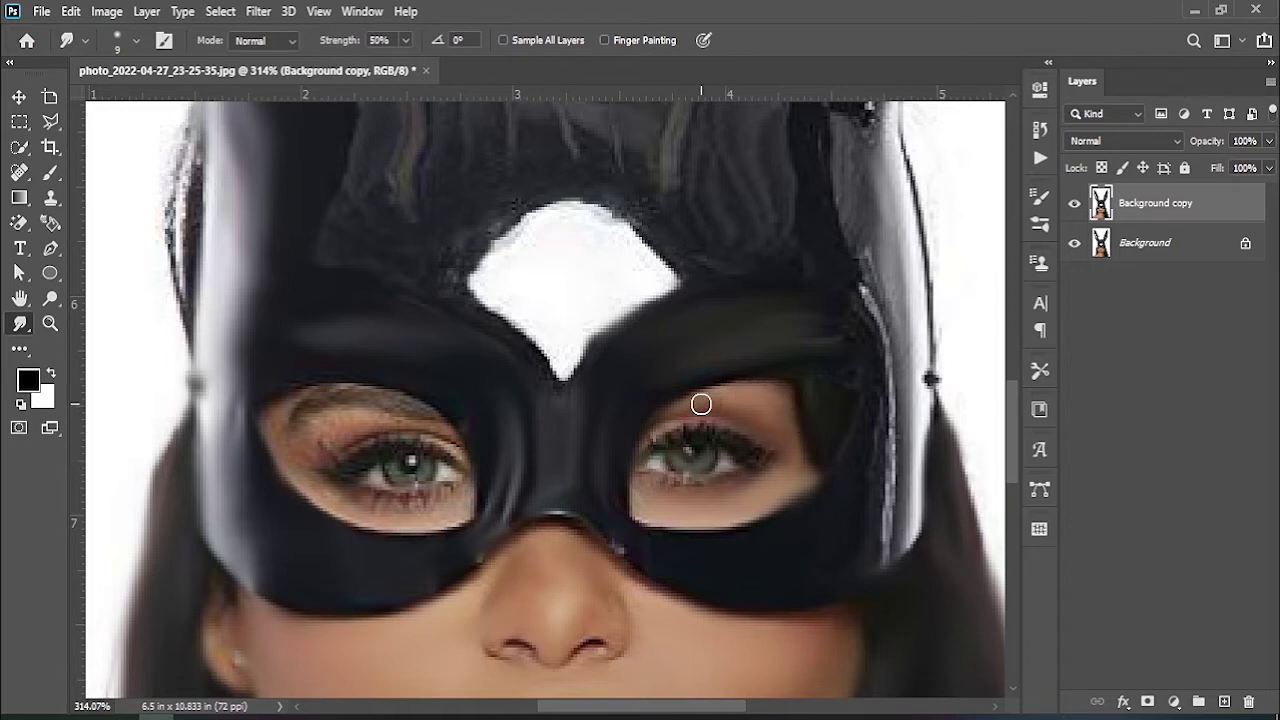
{"action": "left_click_drag", "start_coordinate": [415, 446], "coordinate": [588, 450]}
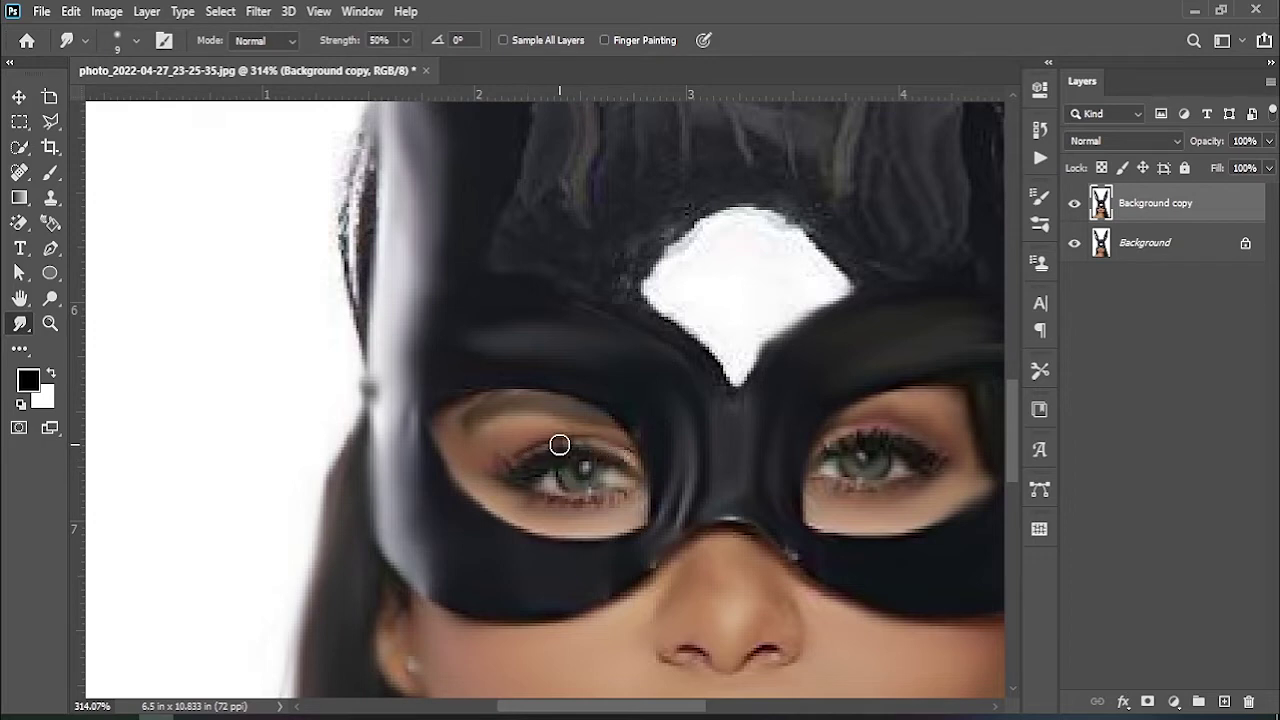
{"action": "left_click_drag", "start_coordinate": [600, 521], "coordinate": [482, 411]}
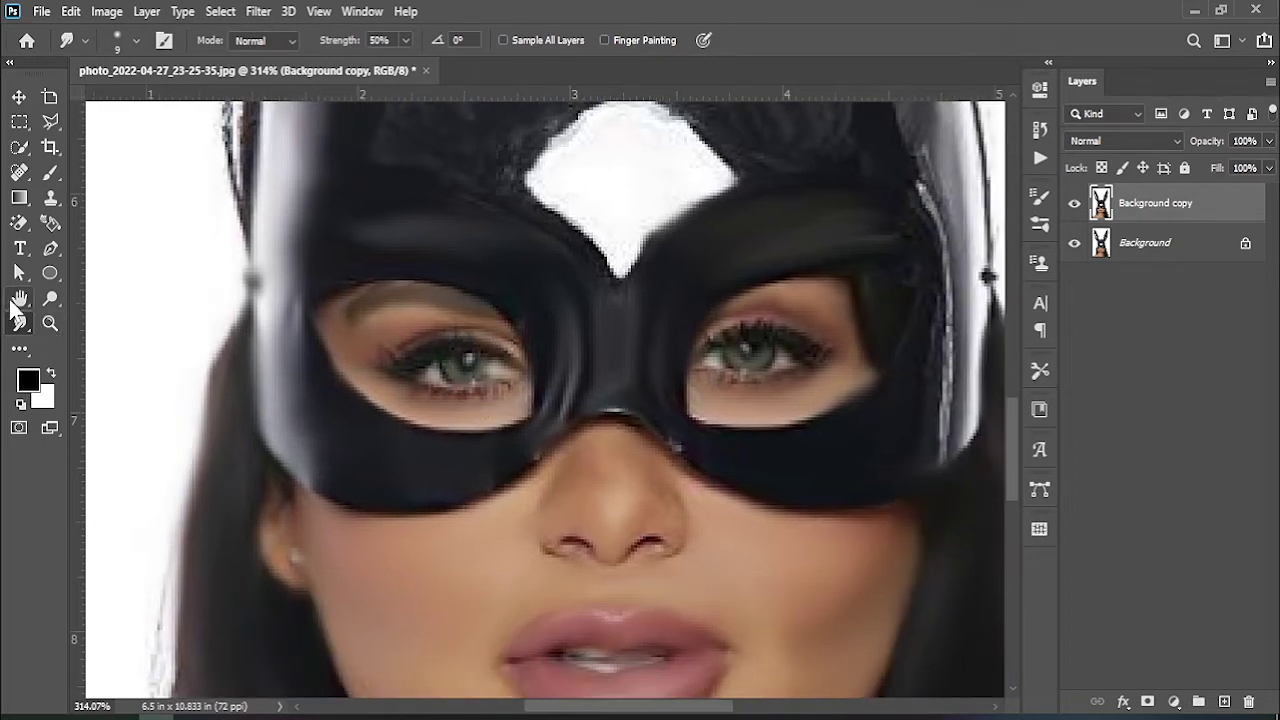
{"action": "double_click", "coordinate": [19, 298]}
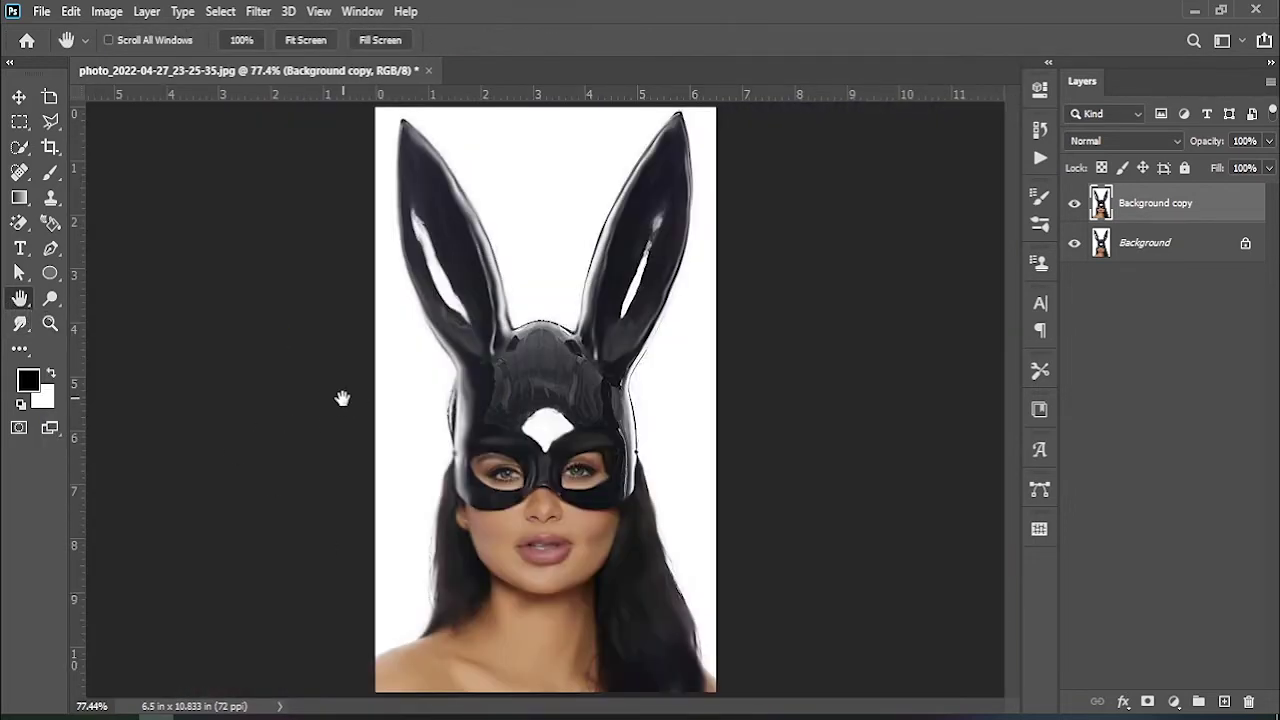
{"action": "left_click", "coordinate": [50, 323]}
Zoom in and smooth the mask's top dome with a larger brush at 33% strength.
{"action": "left_click", "coordinate": [631, 447]}
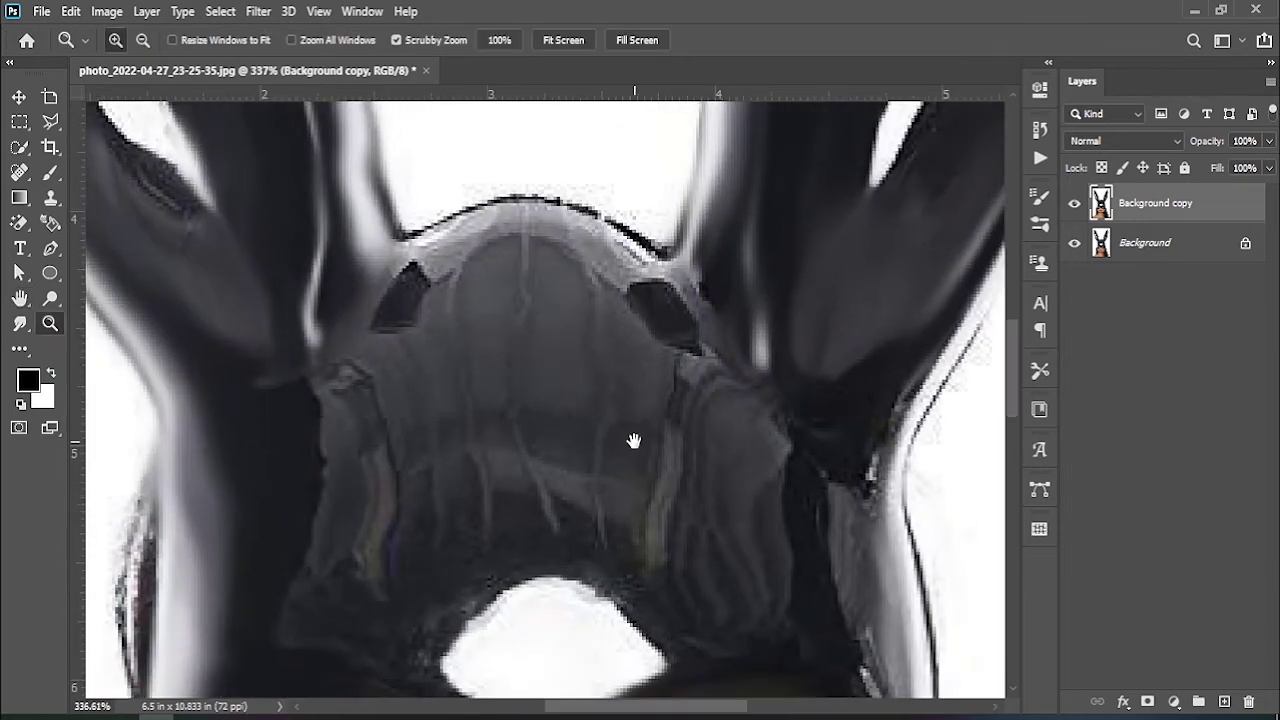
{"action": "left_click", "coordinate": [19, 323]}
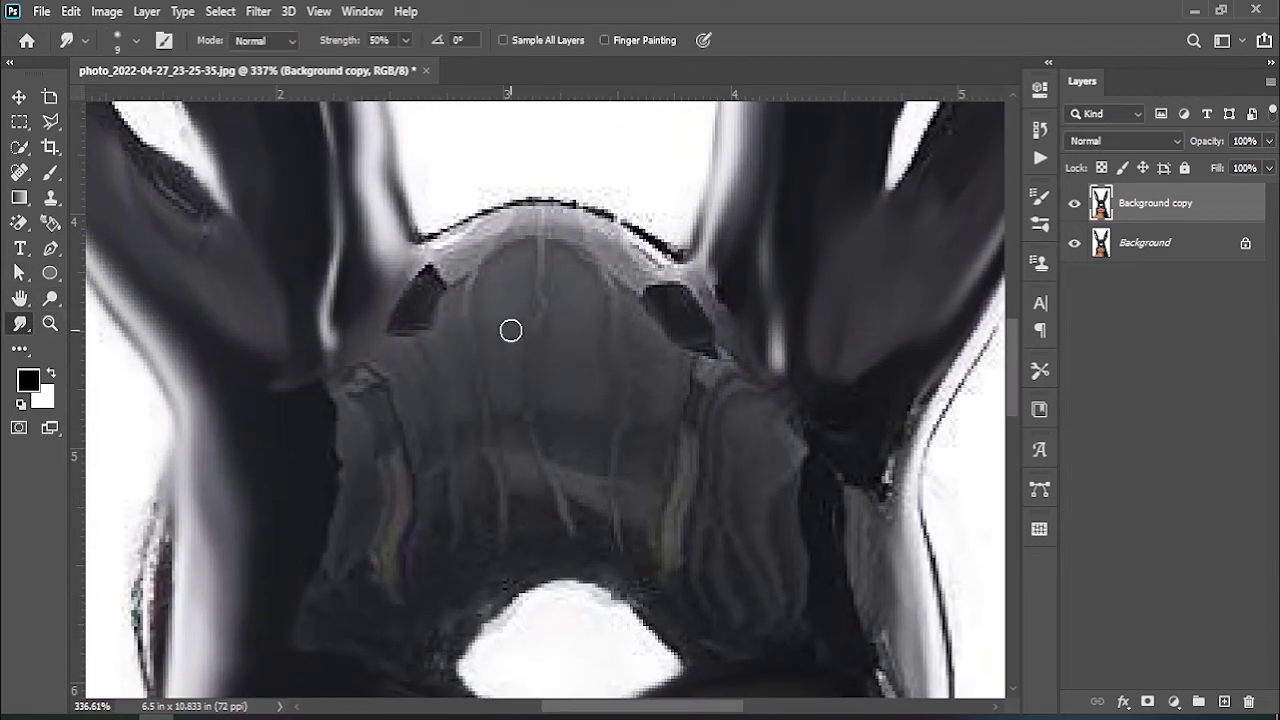
{"action": "key", "text": "bracketright"}
{"action": "key", "text": "bracketright"}
{"action": "key", "text": "bracketright"}
{"action": "mouse_move", "coordinate": [437, 280]}
{"action": "left_mouse_down"}
{"action": "mouse_move", "coordinate": [491, 266]}
{"action": "mouse_move", "coordinate": [491, 243]}
{"action": "mouse_move", "coordinate": [568, 245]}
{"action": "mouse_move", "coordinate": [680, 294]}
{"action": "mouse_move", "coordinate": [640, 337]}
{"action": "left_mouse_up"}
{"action": "key", "text": "bracketright"}
{"action": "key", "text": "bracketright"}
{"action": "mouse_move", "coordinate": [420, 368]}
{"action": "left_mouse_down"}
{"action": "mouse_move", "coordinate": [383, 371]}
{"action": "mouse_move", "coordinate": [526, 349]}
{"action": "mouse_move", "coordinate": [663, 369]}
{"action": "mouse_move", "coordinate": [770, 430]}
{"action": "left_mouse_up"}
{"action": "type", "text": "33"}
{"action": "mouse_move", "coordinate": [380, 460]}
{"action": "left_mouse_down"}
{"action": "mouse_move", "coordinate": [331, 523]}
{"action": "mouse_move", "coordinate": [389, 566]}
{"action": "mouse_move", "coordinate": [460, 584]}
{"action": "mouse_move", "coordinate": [529, 457]}
{"action": "mouse_move", "coordinate": [583, 506]}
{"action": "mouse_move", "coordinate": [734, 571]}
{"action": "mouse_move", "coordinate": [849, 590]}
{"action": "mouse_move", "coordinate": [789, 400]}
{"action": "left_mouse_up"}
Reshape the edges of the white forehead patch and smooth the jagged hair edge.
{"action": "key", "text": "m"}
{"action": "left_click_drag", "start_coordinate": [712, 455], "coordinate": [657, 471]}
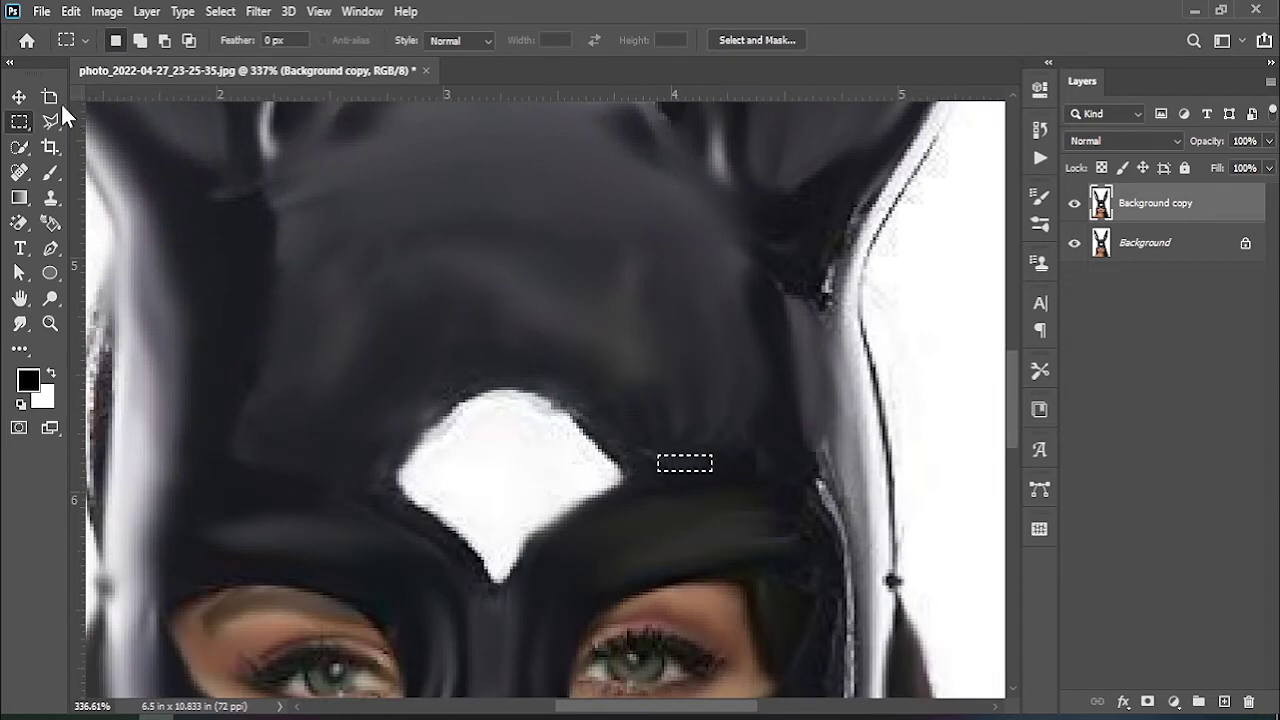
{"action": "left_click", "coordinate": [19, 323]}
{"action": "key", "text": "ctrl+d"}
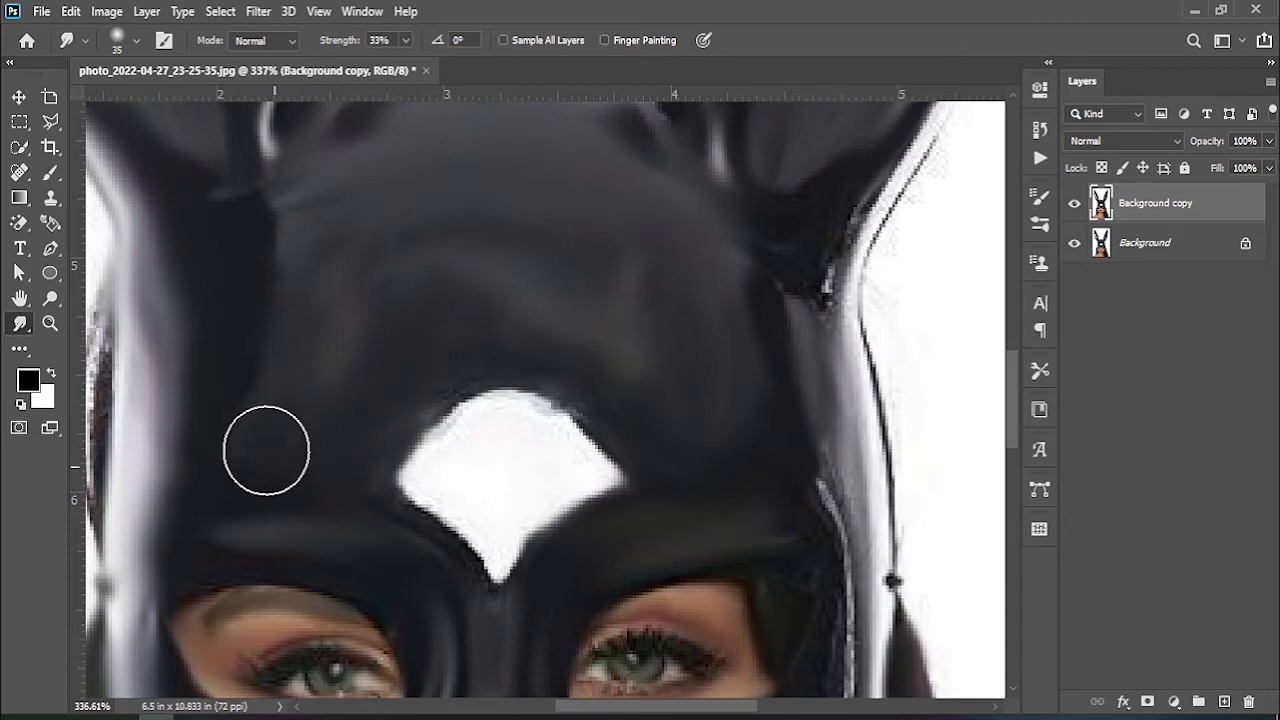
{"action": "mouse_move", "coordinate": [474, 407]}
{"action": "left_mouse_down"}
{"action": "mouse_move", "coordinate": [586, 426]}
{"action": "mouse_move", "coordinate": [614, 457]}
{"action": "mouse_move", "coordinate": [490, 573]}
{"action": "mouse_move", "coordinate": [437, 528]}
{"action": "left_mouse_up"}
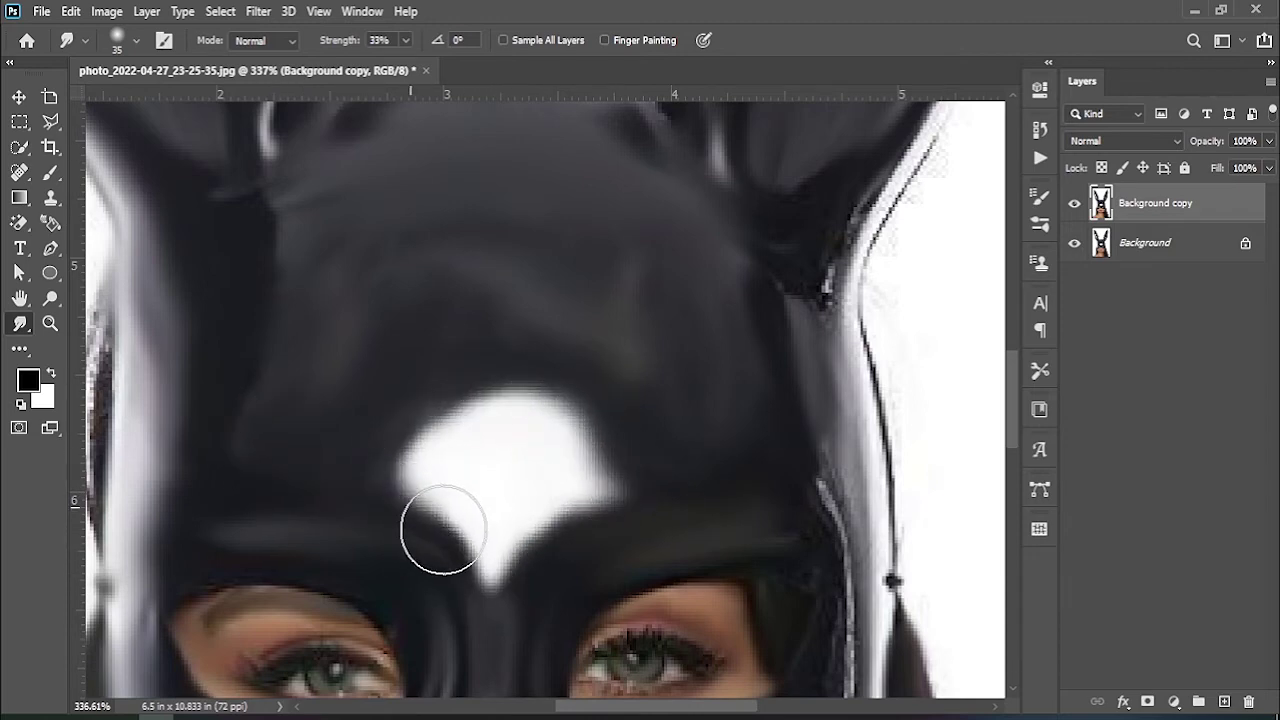
{"action": "left_click_drag", "start_coordinate": [309, 434], "coordinate": [543, 357]}
{"action": "mouse_move", "coordinate": [343, 313]}
{"action": "left_mouse_down"}
{"action": "mouse_move", "coordinate": [322, 370]}
{"action": "mouse_move", "coordinate": [337, 294]}
{"action": "mouse_move", "coordinate": [349, 414]}
{"action": "left_mouse_up"}
Zoom to about 157% to inspect the face and ears, then fit the image on screen.
{"action": "double_click", "coordinate": [30, 300]}
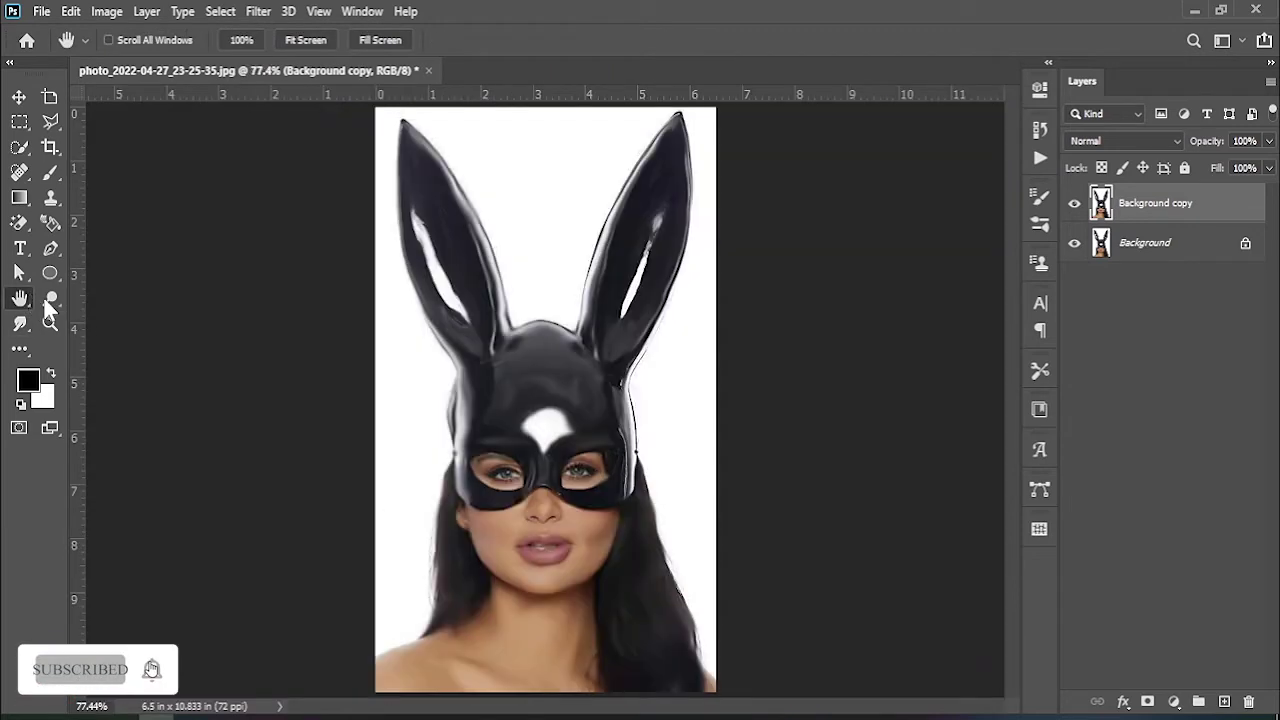
{"action": "left_click", "coordinate": [50, 323]}
{"action": "left_click_drag", "start_coordinate": [520, 392], "coordinate": [610, 395]}
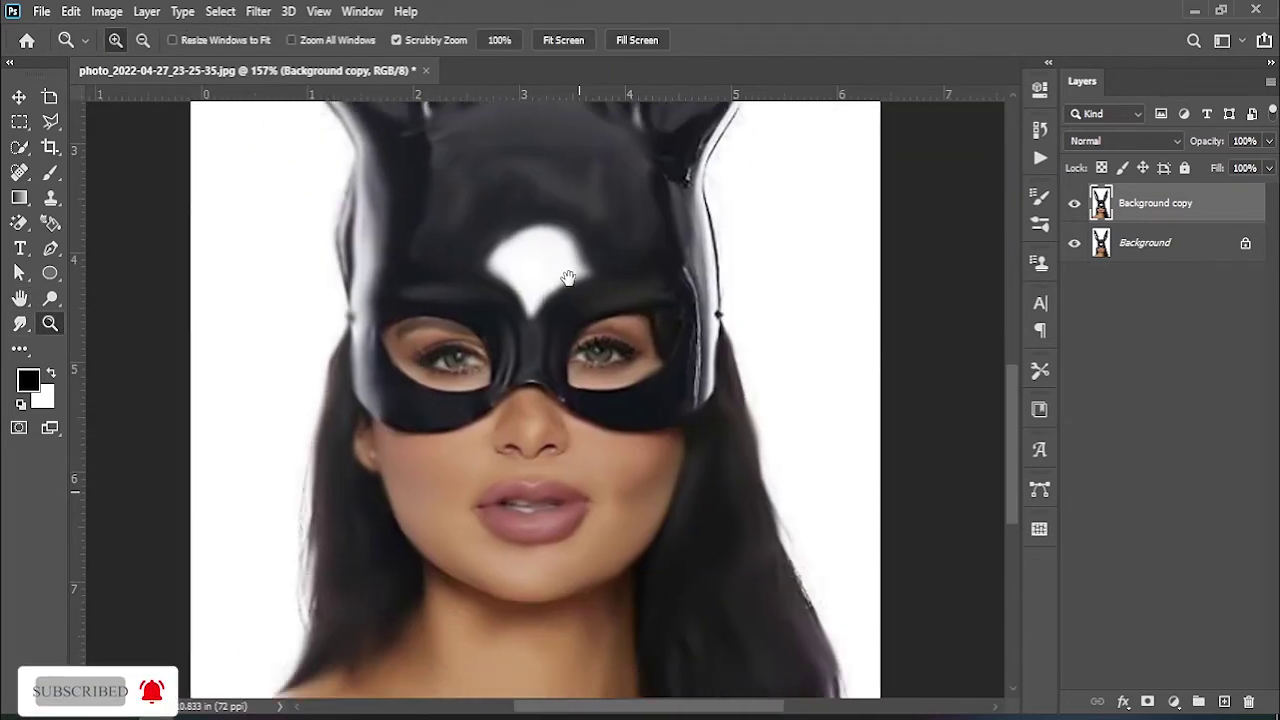
{"action": "left_click_drag", "start_coordinate": [564, 153], "coordinate": [566, 672]}
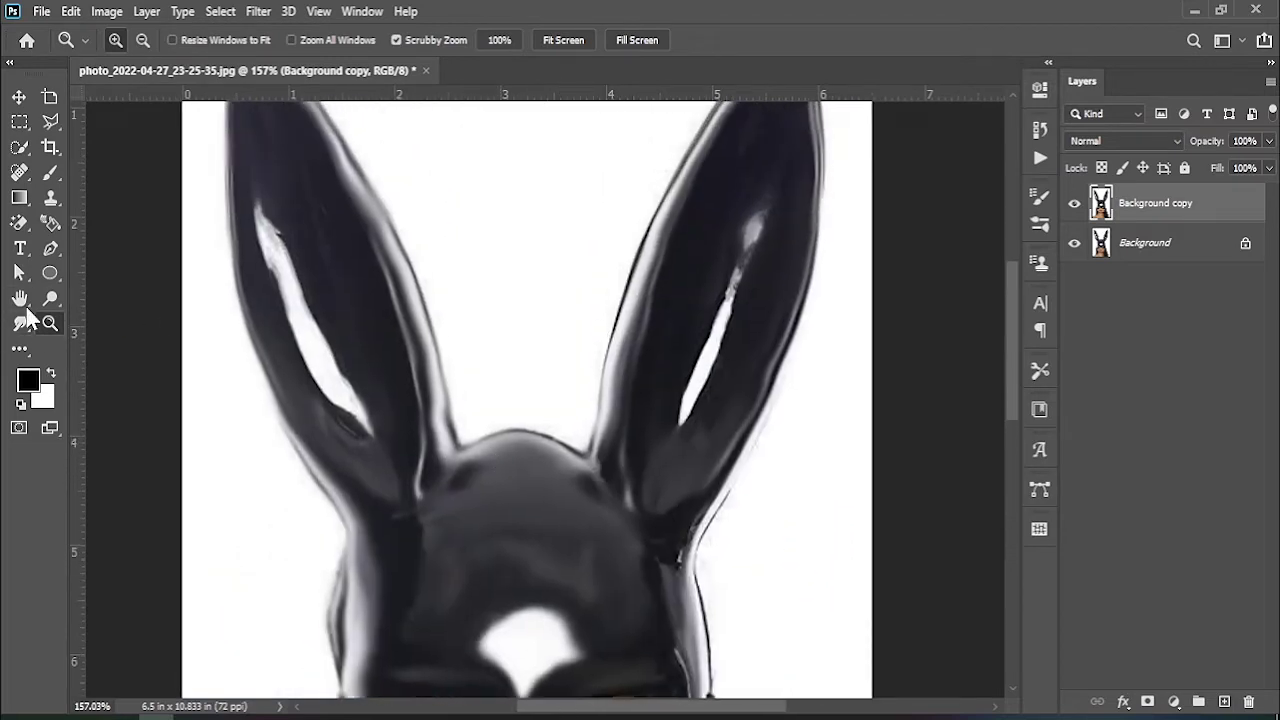
{"action": "double_click", "coordinate": [20, 300]}
{"action": "left_click", "coordinate": [18, 97]}
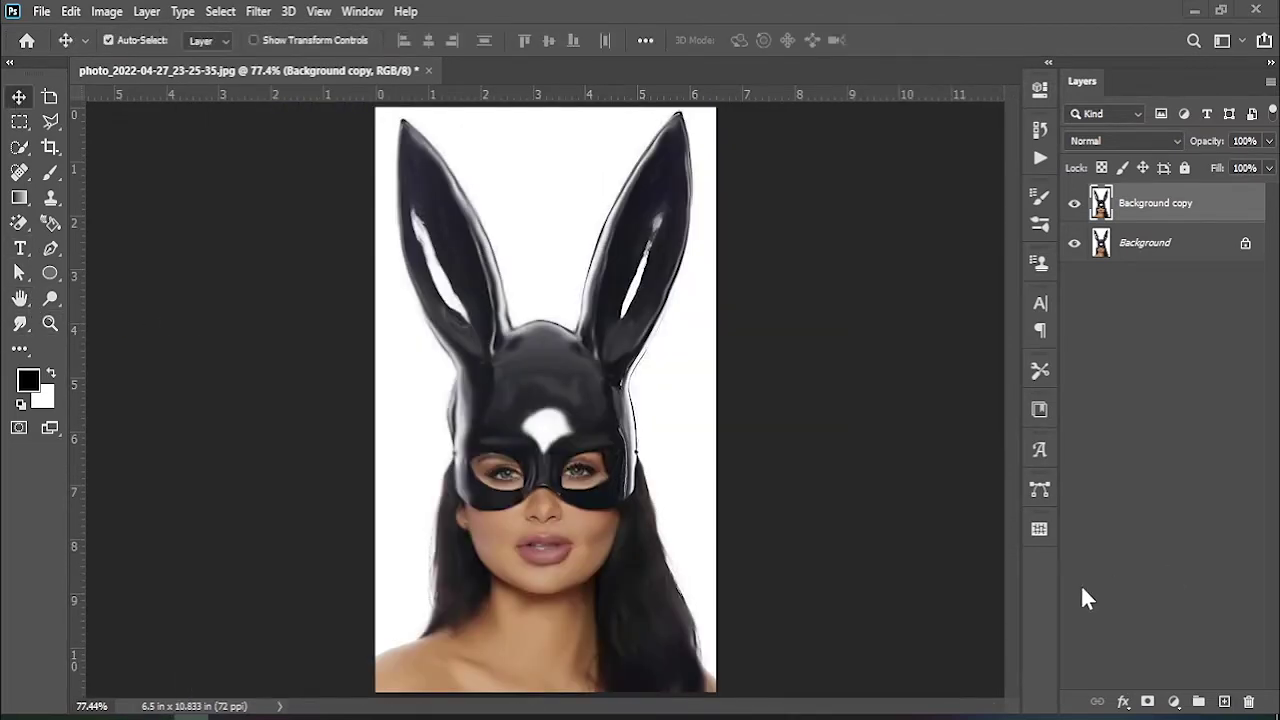
{"action": "left_click", "coordinate": [1174, 701]}
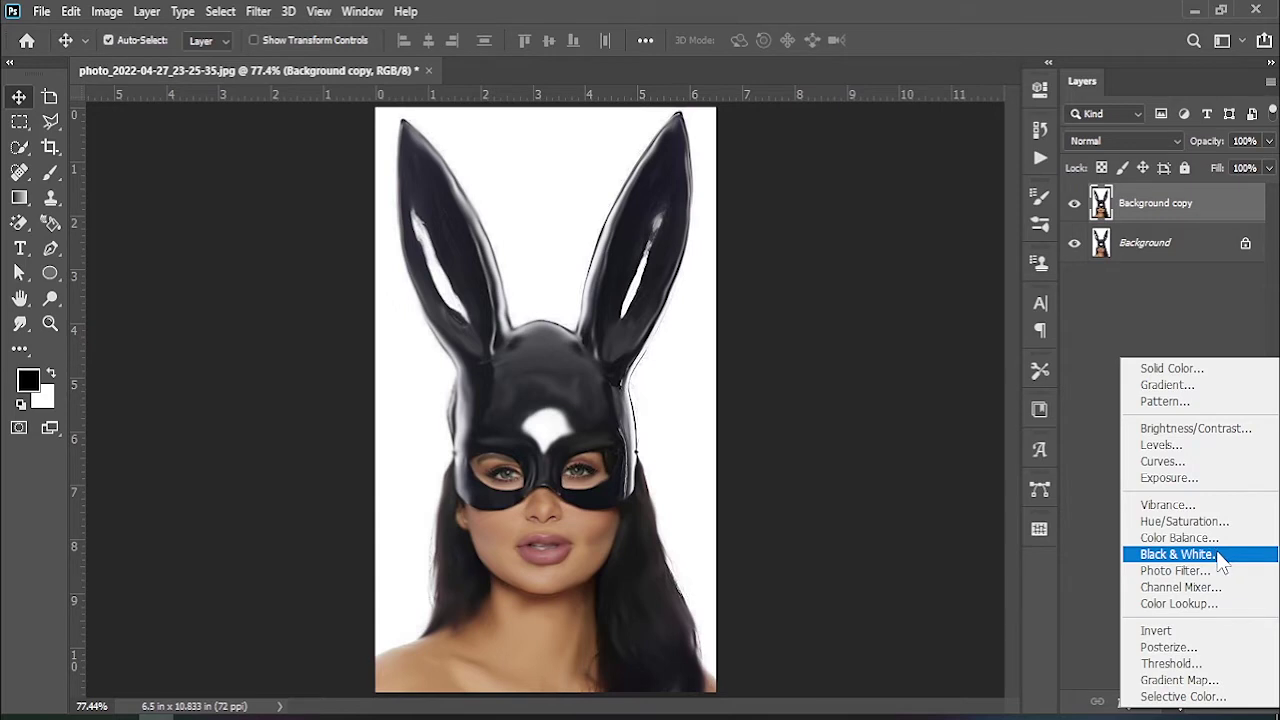
Add a Black & White adjustment layer and draw a circle over the right eye.
{"action": "left_click", "coordinate": [1222, 556]}
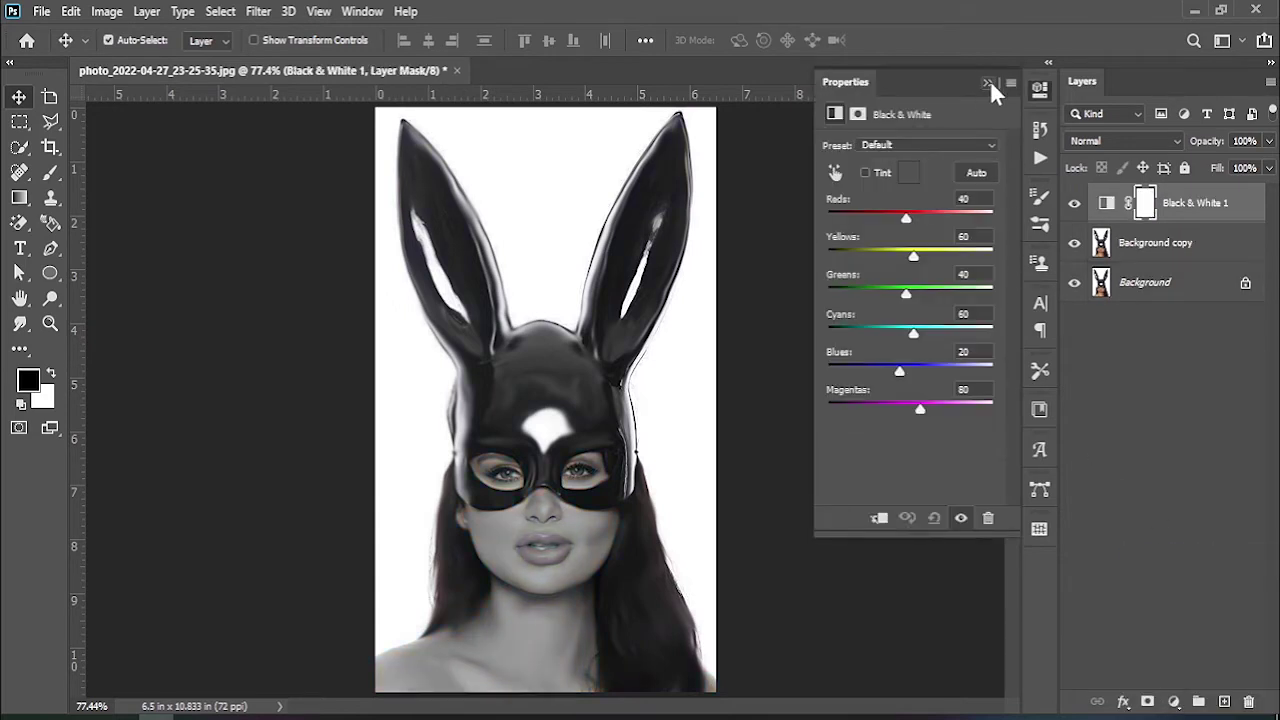
{"action": "left_click", "coordinate": [990, 81]}
{"action": "left_click", "coordinate": [50, 273]}
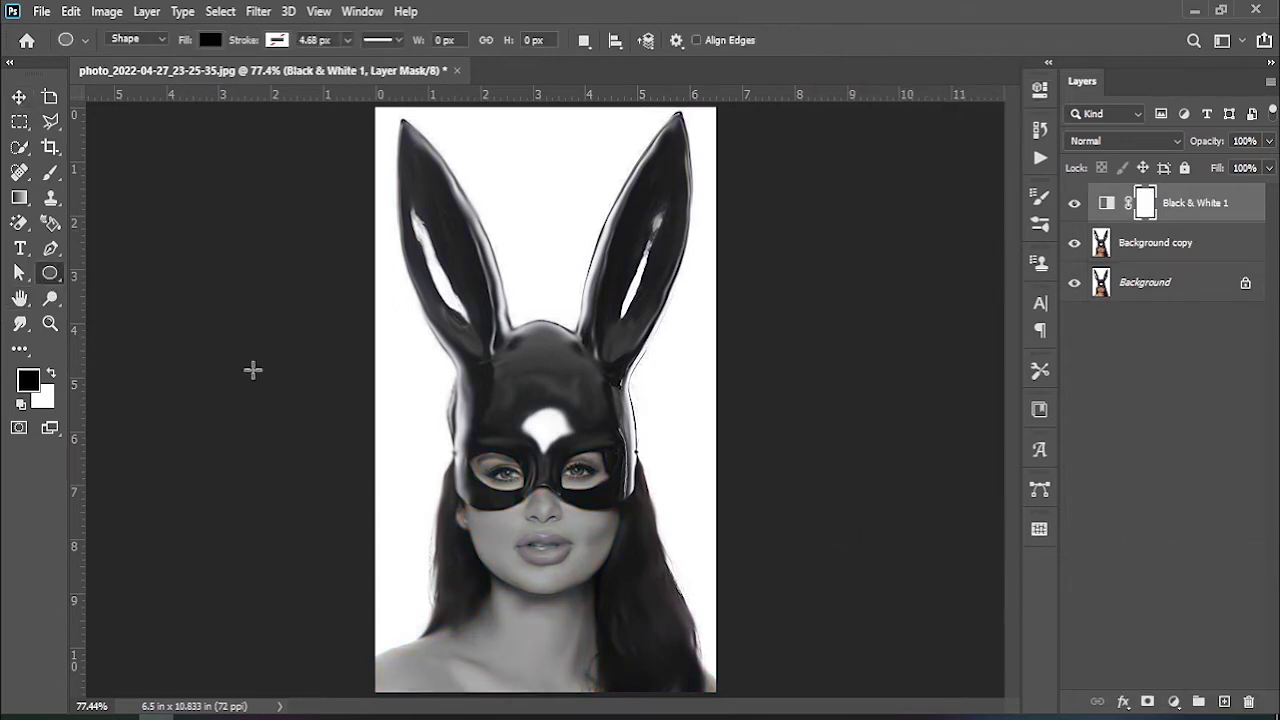
{"action": "left_click_drag", "start_coordinate": [573, 457], "coordinate": [609, 500]}
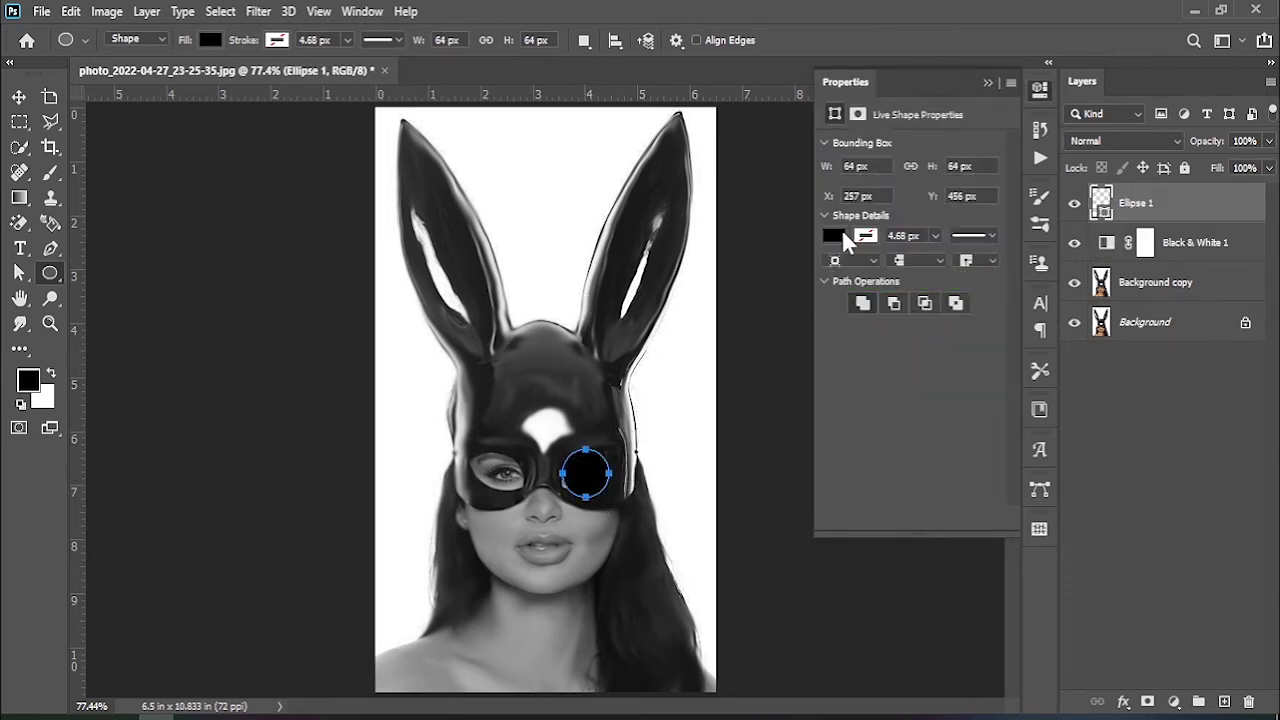
Fill the circle with a deep dark red from the colour picker.
{"action": "left_click", "coordinate": [834, 236]}
{"action": "left_click", "coordinate": [1070, 273]}
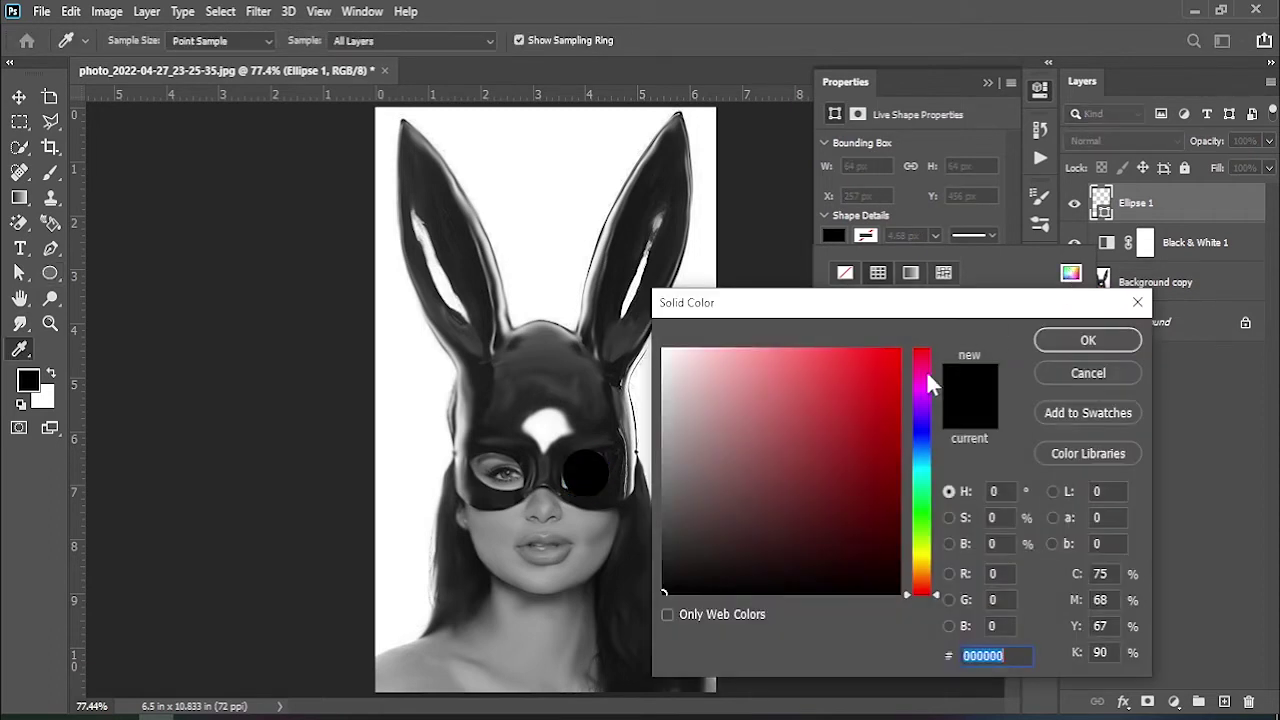
{"action": "left_click", "coordinate": [920, 343]}
{"action": "left_click_drag", "start_coordinate": [883, 374], "coordinate": [889, 450]}
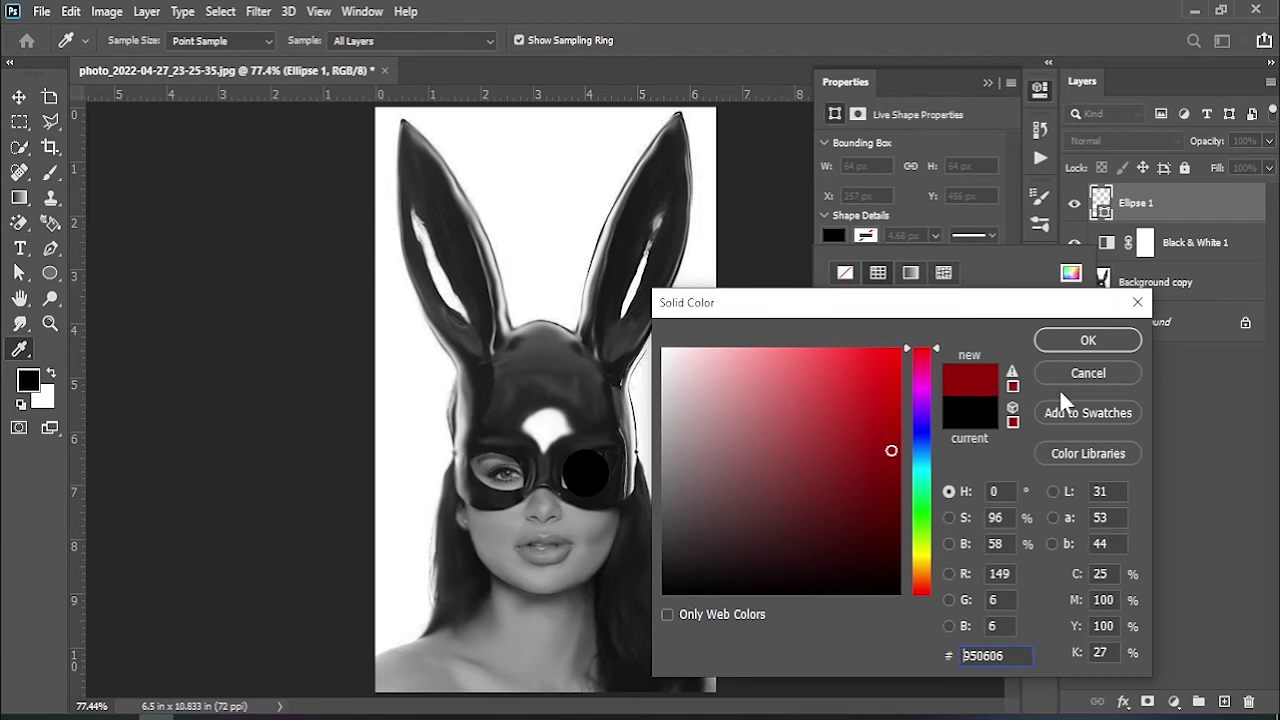
{"action": "left_click", "coordinate": [1088, 340]}
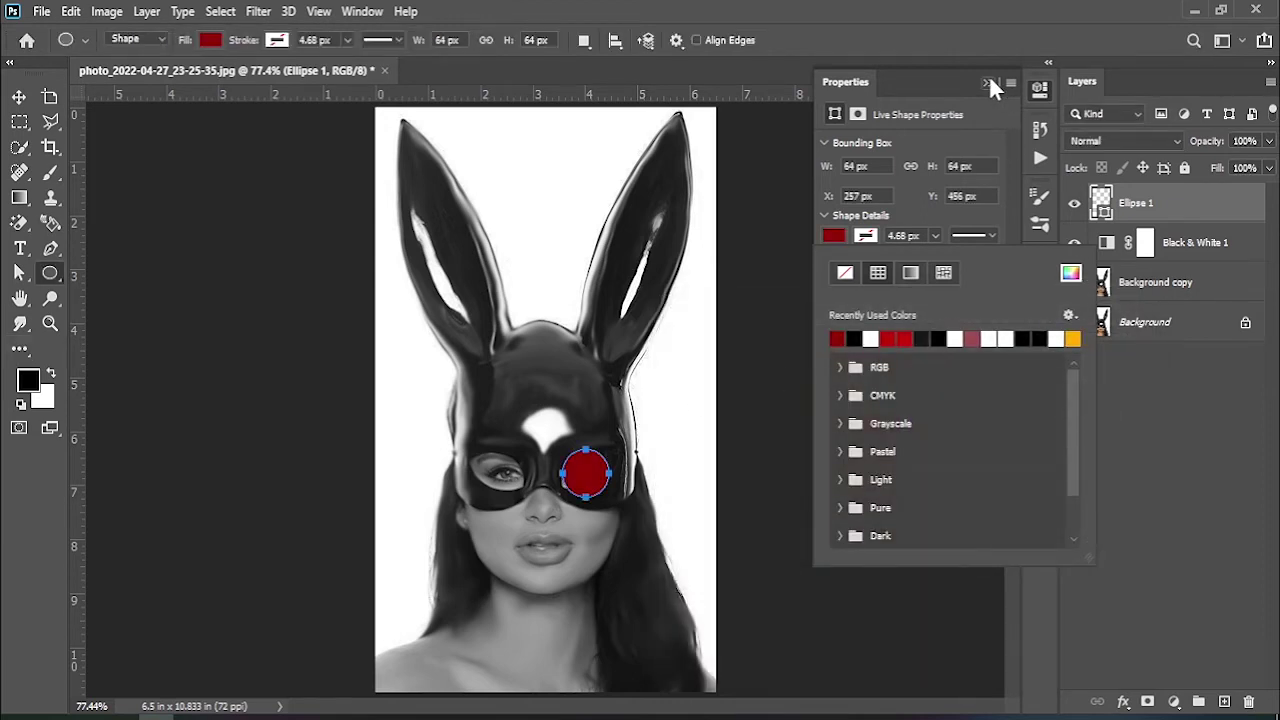
{"action": "left_click", "coordinate": [988, 82]}
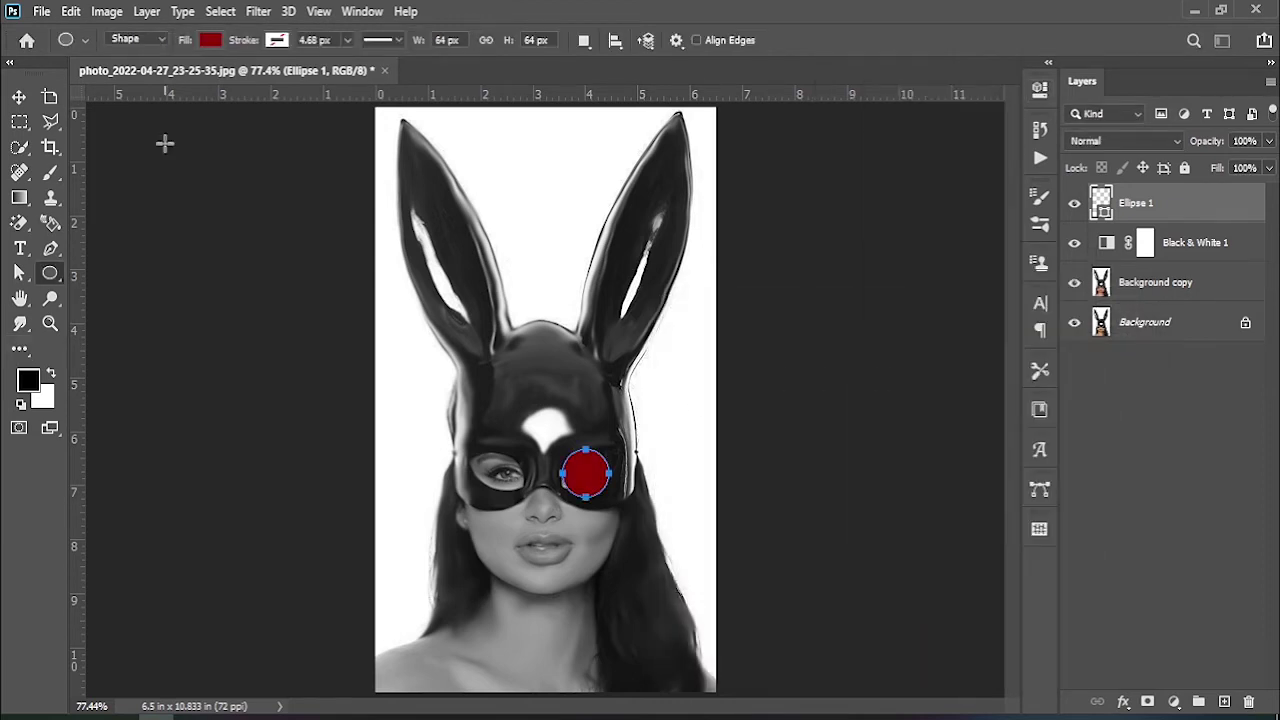
{"action": "left_click", "coordinate": [20, 326]}
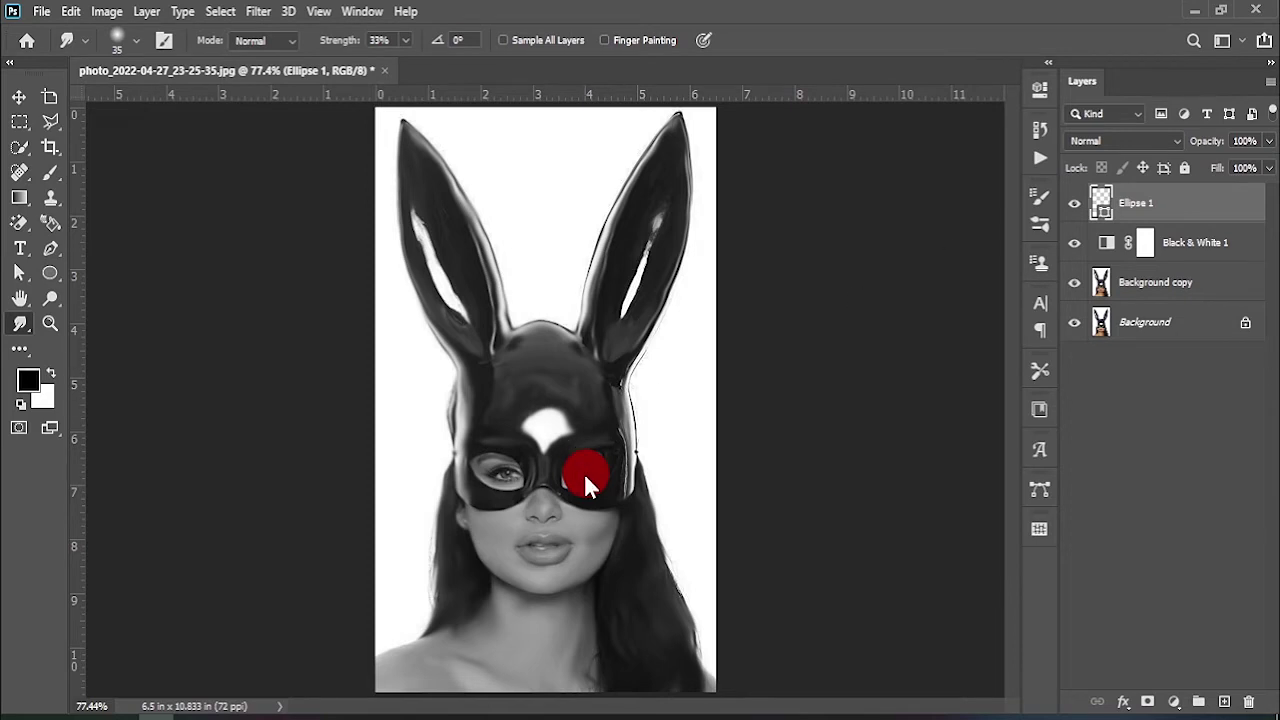
Rasterize the red circle's shape layer for smudging and zoom in on the face.
{"action": "left_click", "coordinate": [650, 258]}
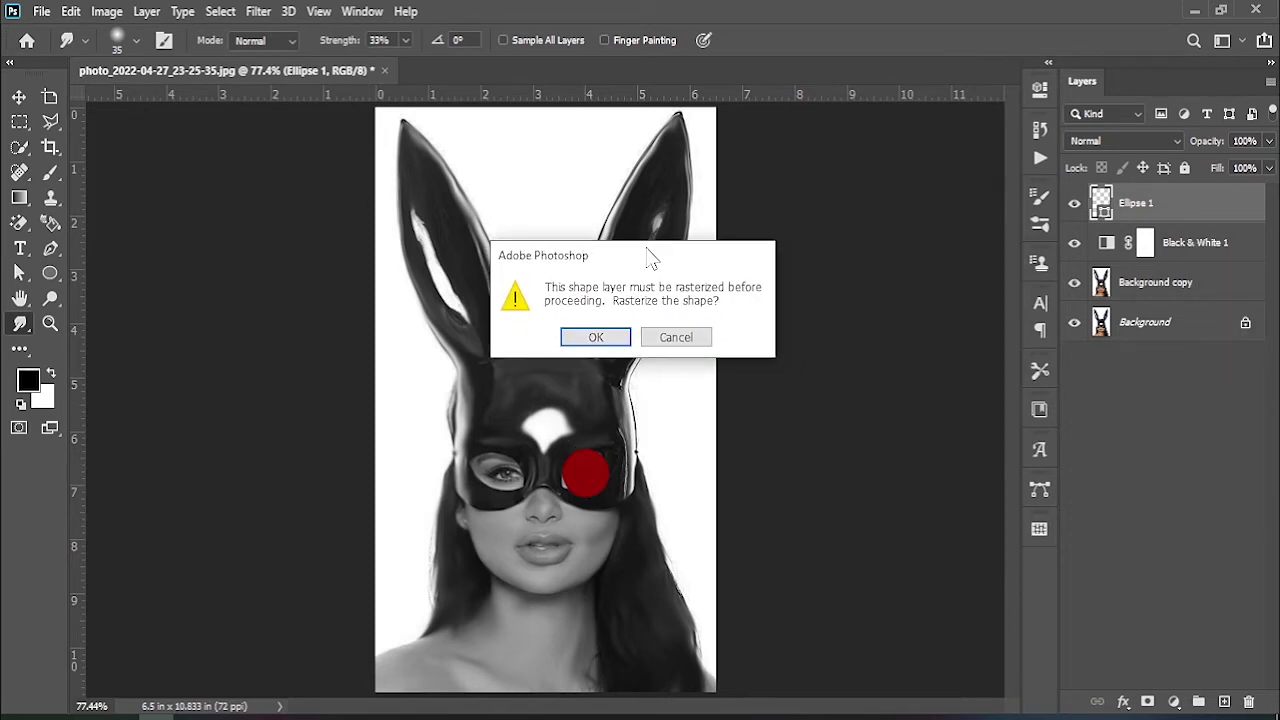
{"action": "left_click", "coordinate": [597, 340]}
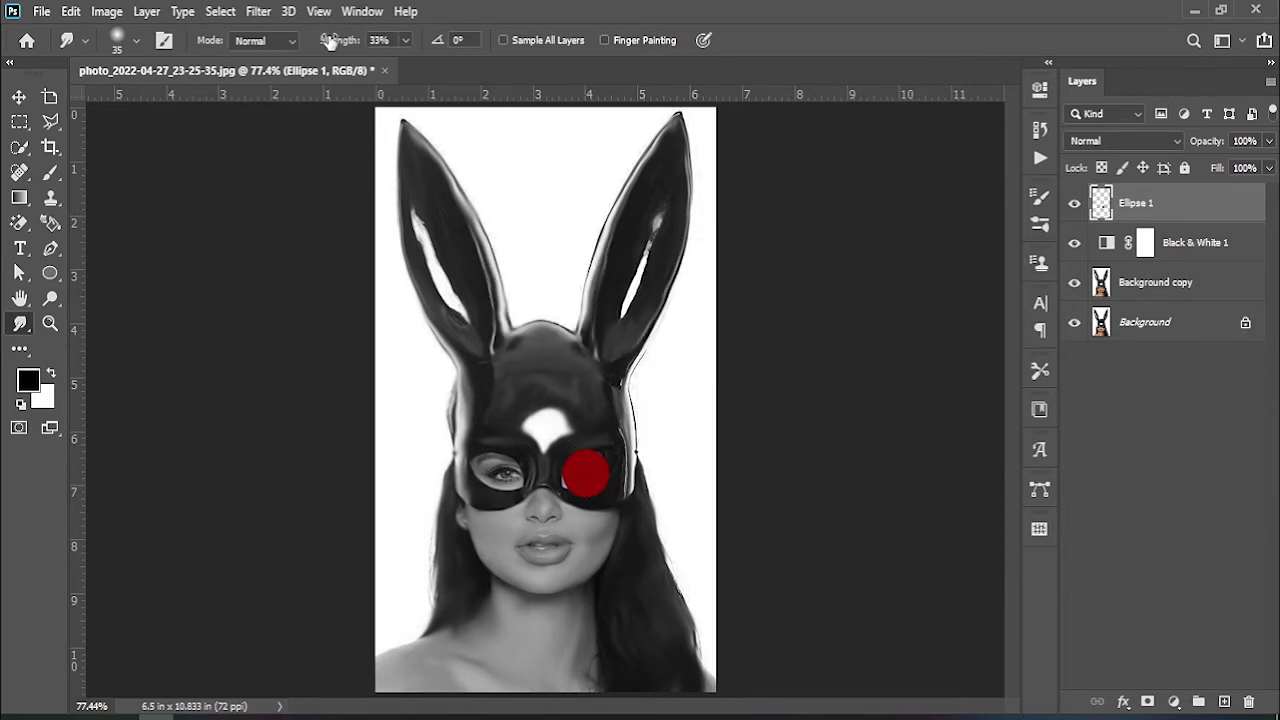
{"action": "left_click", "coordinate": [50, 323]}
{"action": "left_click_drag", "start_coordinate": [588, 548], "coordinate": [585, 525]}
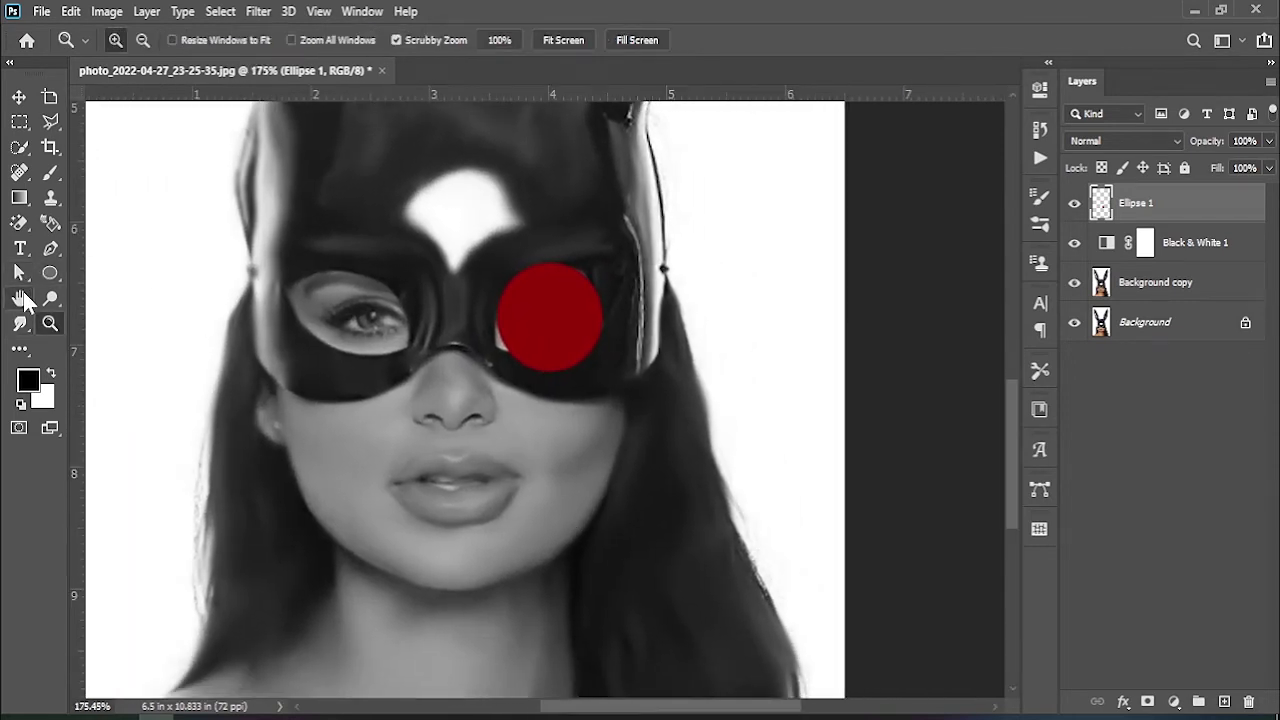
{"action": "left_click", "coordinate": [19, 323]}
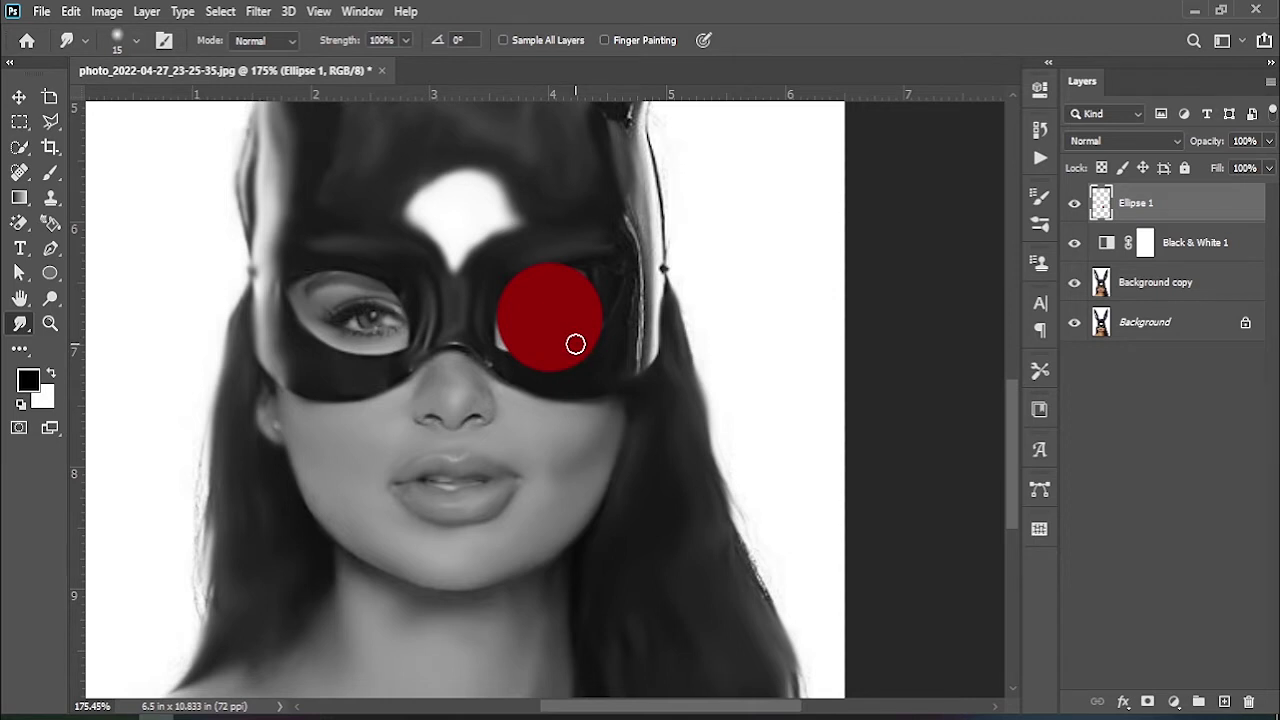
With a Hard Round tip, draw two straight red drips down to the chin and neck.
{"action": "left_click_drag", "start_coordinate": [576, 344], "coordinate": [576, 574]}
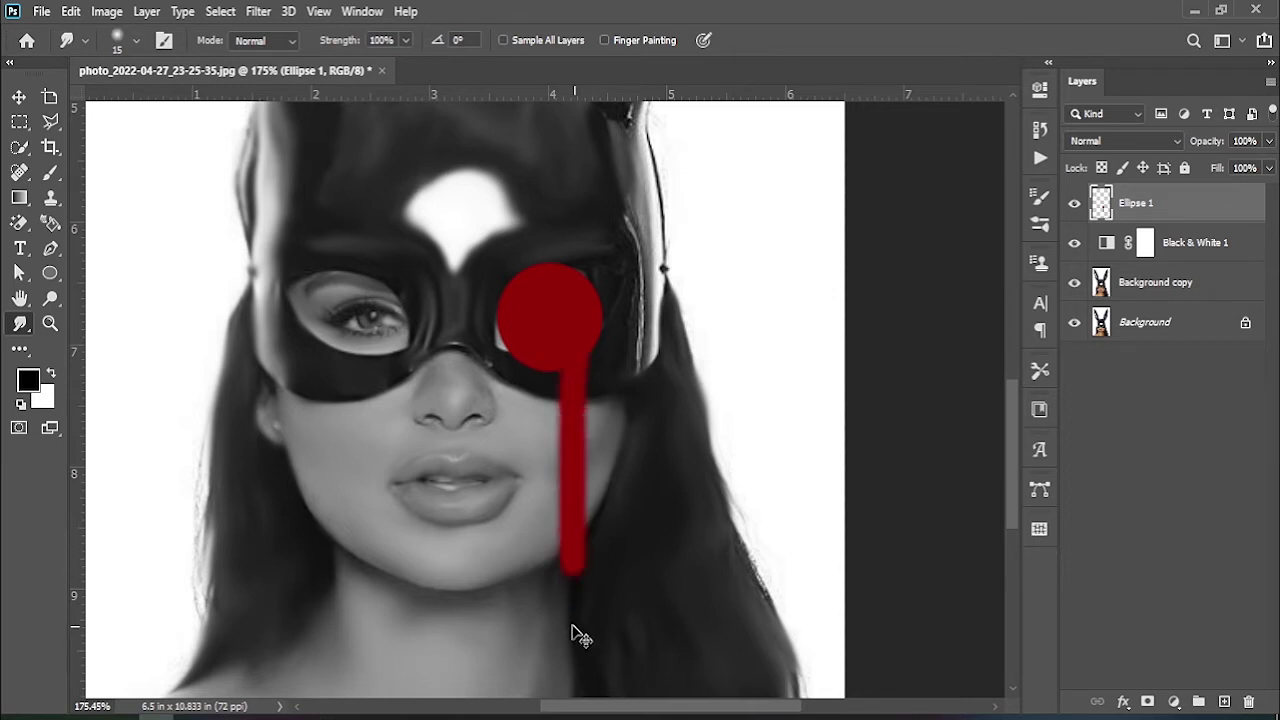
{"action": "key", "text": "ctrl+z"}
{"action": "left_click", "coordinate": [135, 41]}
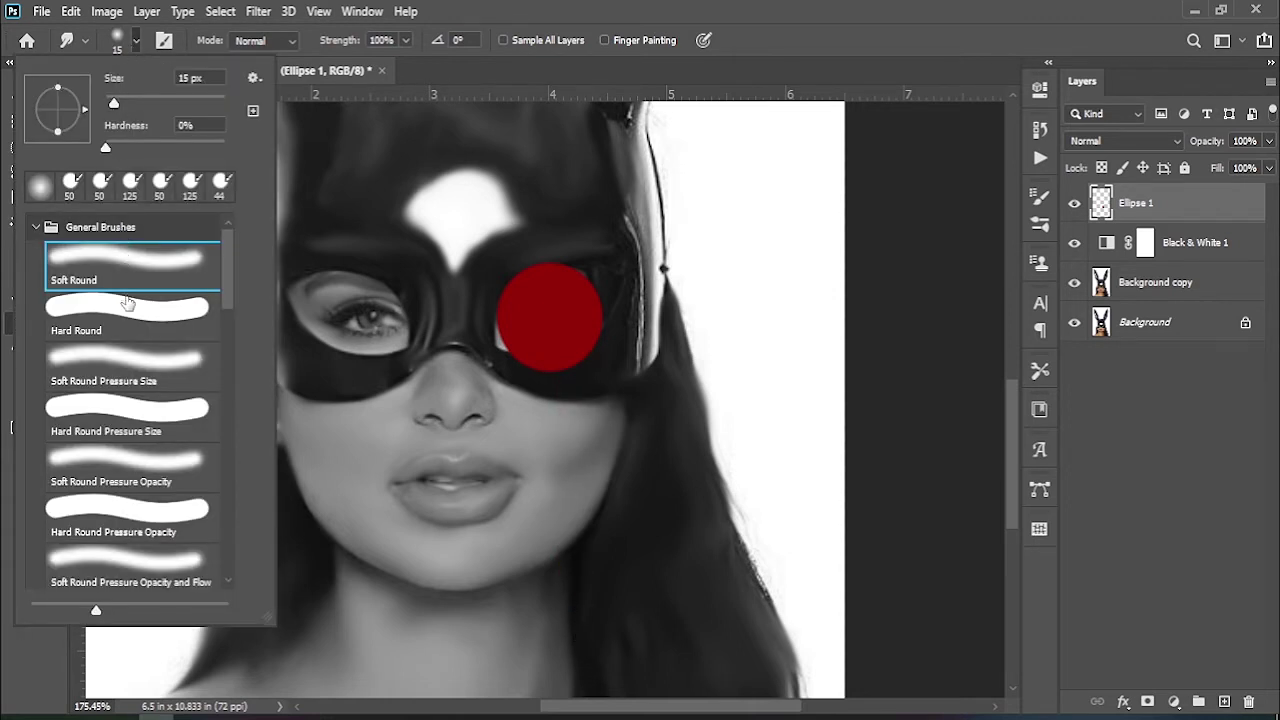
{"action": "double_click", "coordinate": [128, 300]}
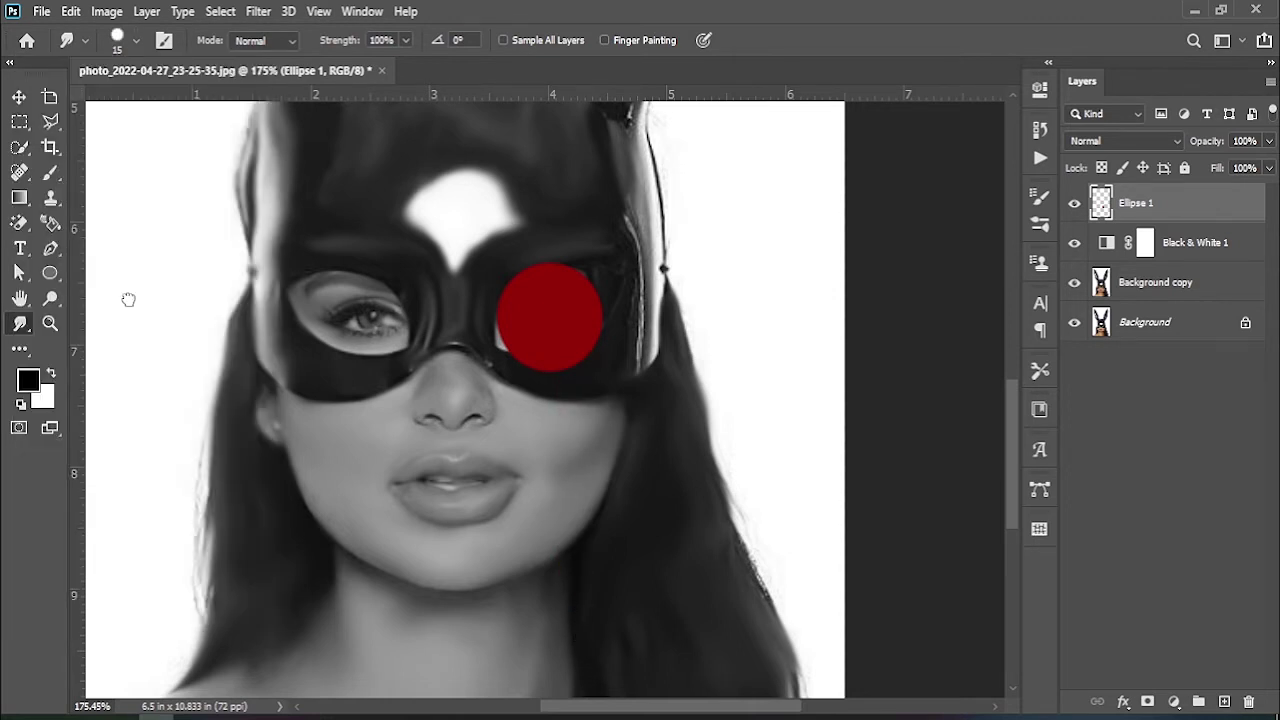
{"action": "left_click", "coordinate": [571, 619], "text": "shift"}
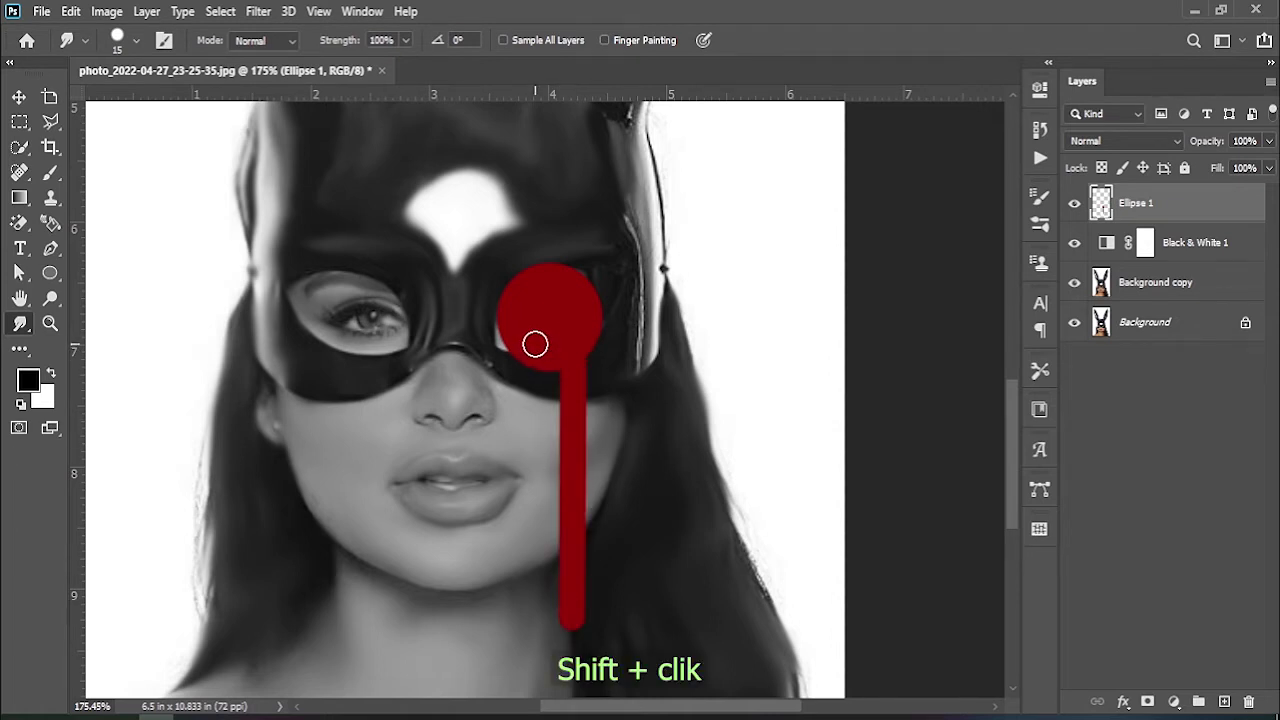
{"action": "left_click_drag", "start_coordinate": [544, 610], "coordinate": [522, 392]}
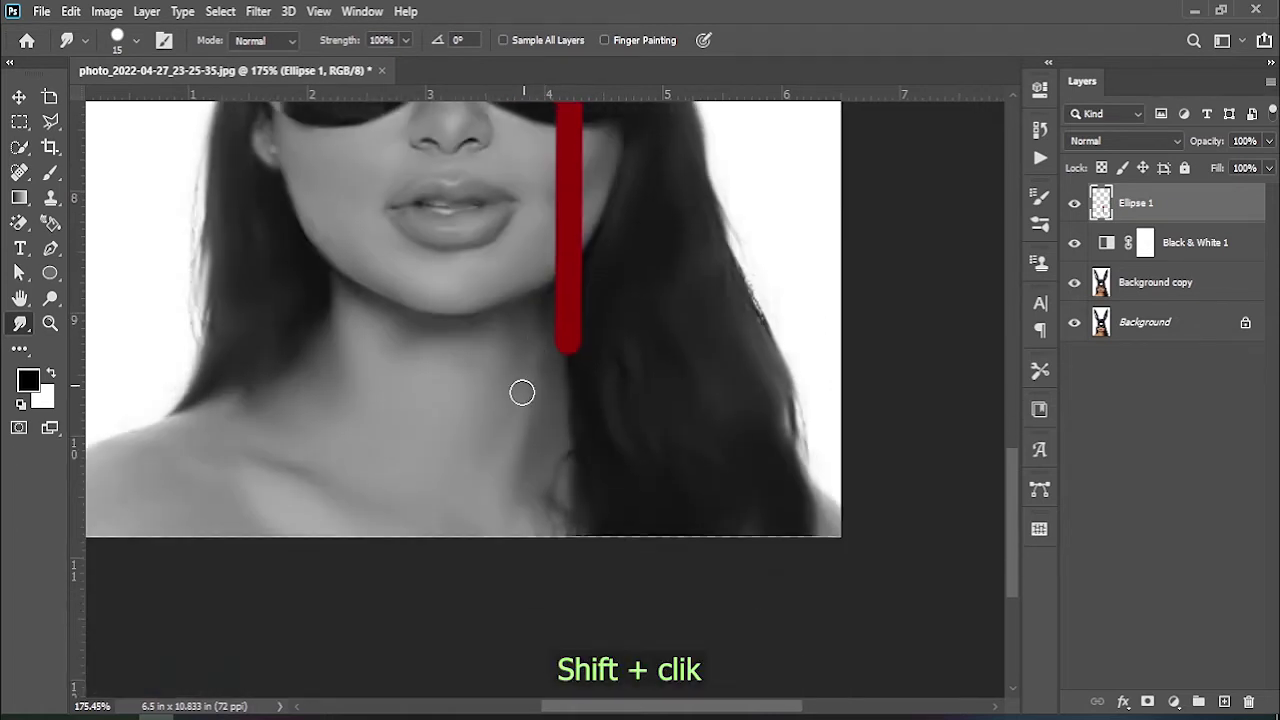
{"action": "left_click", "coordinate": [520, 471], "text": "shift"}
Zoom in closer to inspect the two new red drips.
{"action": "scroll", "coordinate": [505, 520], "scroll_direction": "up", "scroll_amount": 5}
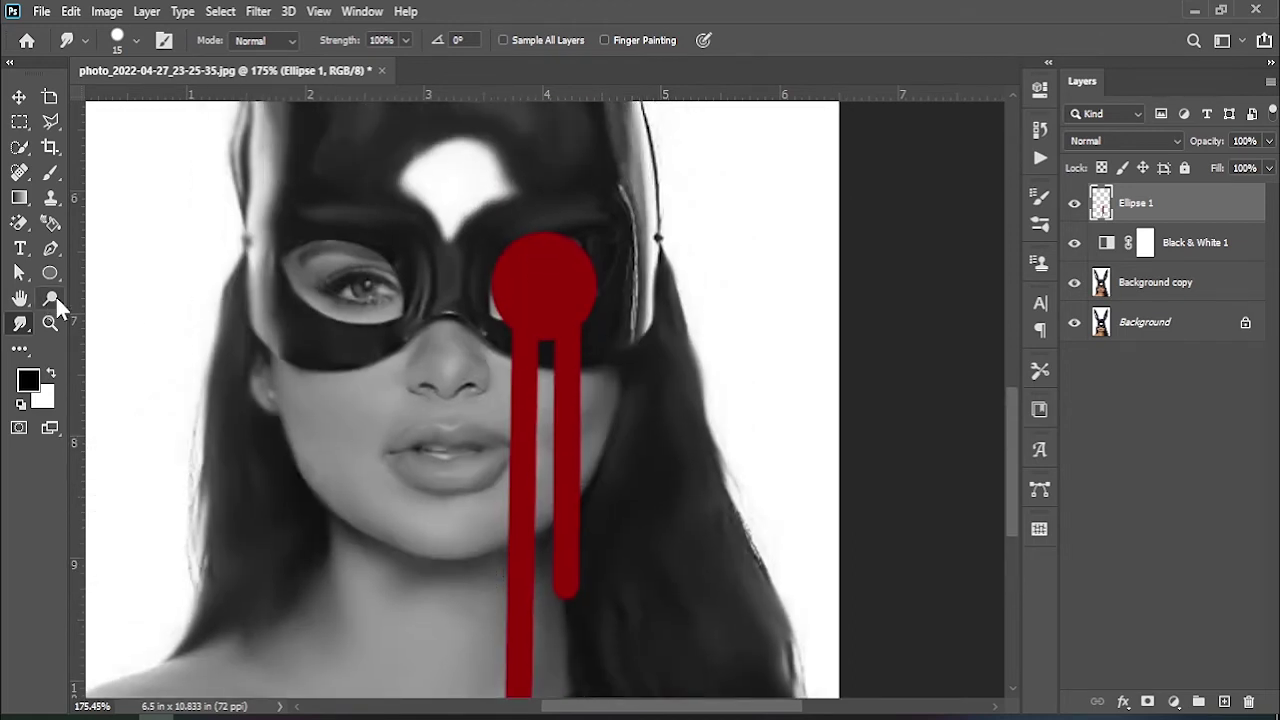
{"action": "left_click", "coordinate": [50, 322]}
{"action": "left_click", "coordinate": [223, 363], "text": "alt"}
{"action": "left_click", "coordinate": [480, 408]}
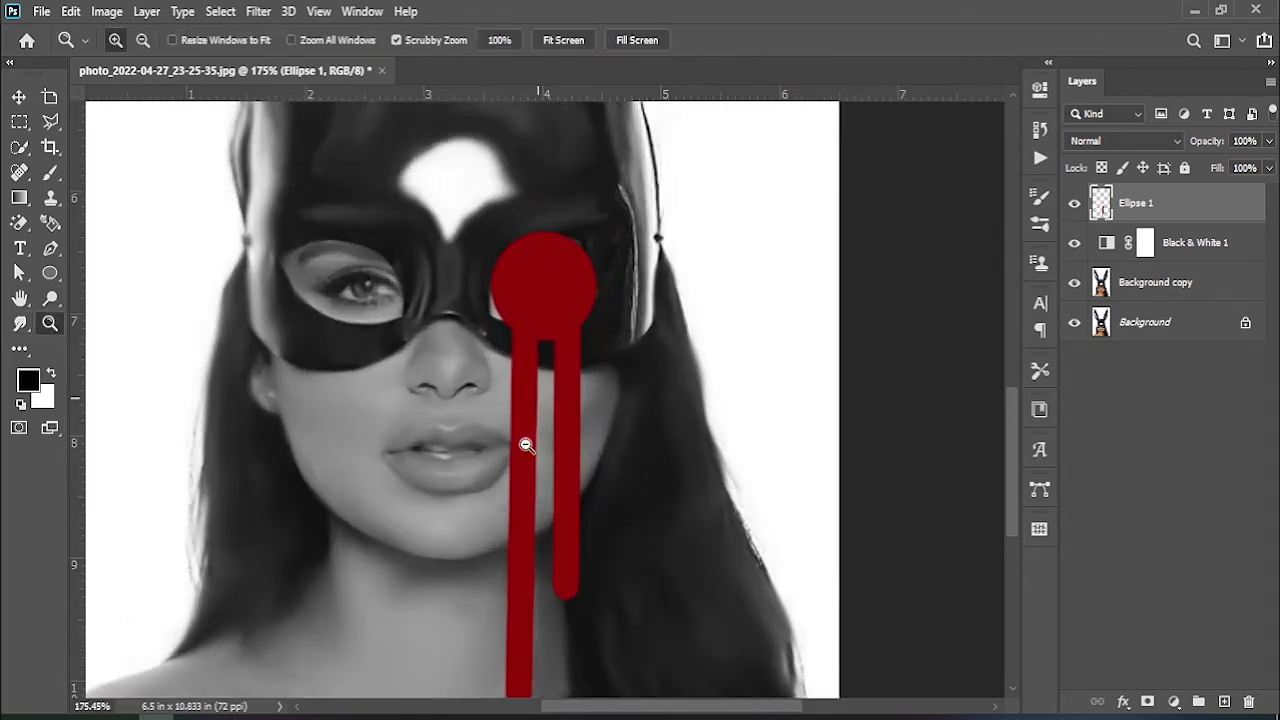
{"action": "left_click_drag", "start_coordinate": [583, 451], "coordinate": [650, 451]}
{"action": "left_click", "coordinate": [20, 97]}
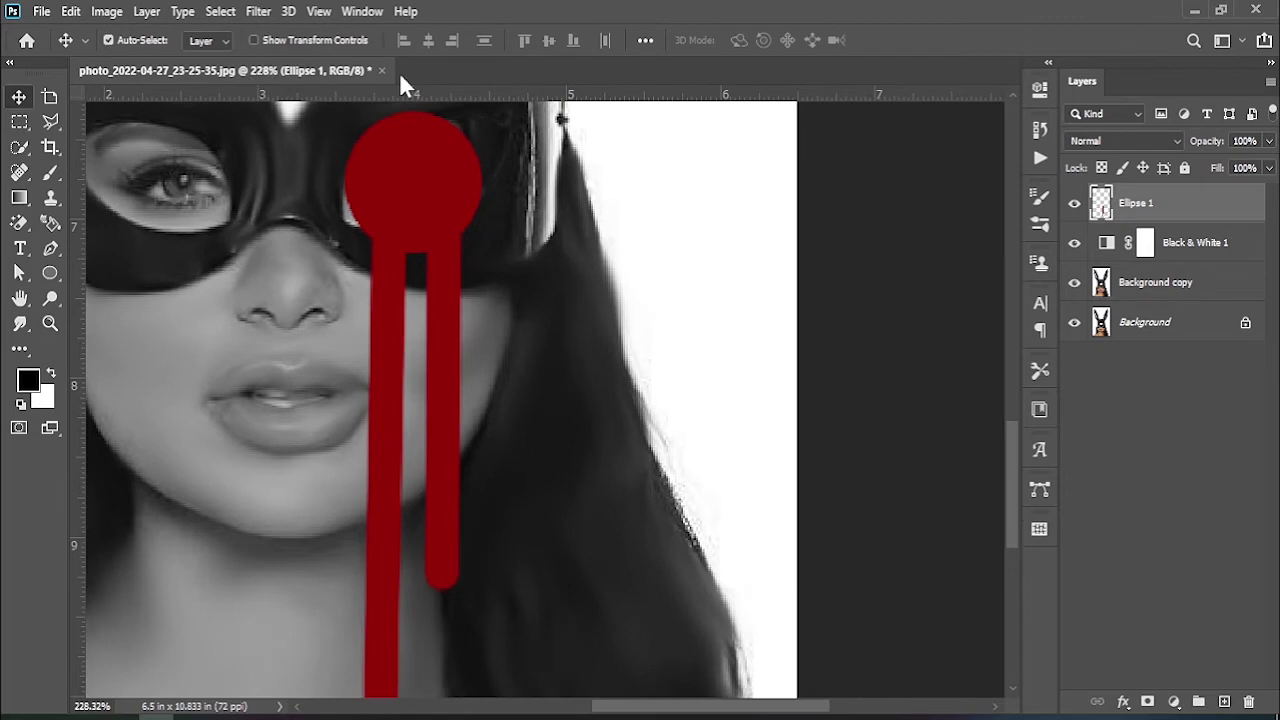
{"action": "left_click", "coordinate": [258, 11]}
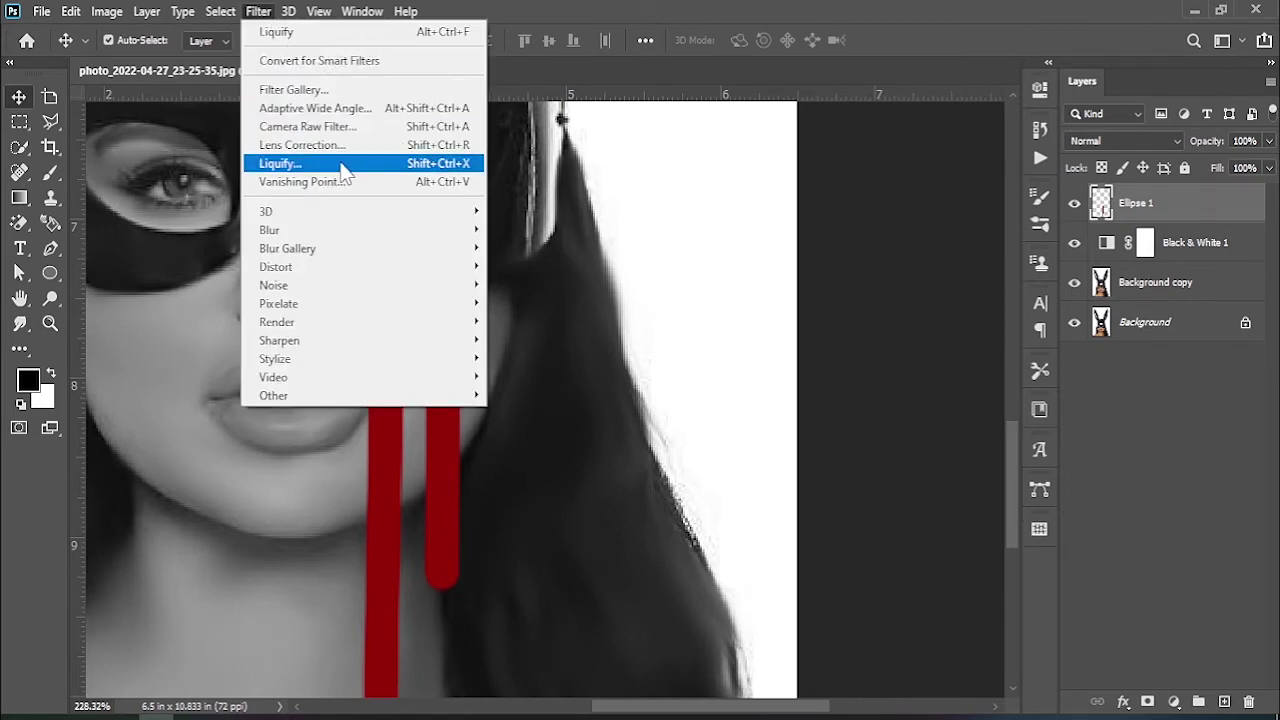
Apply the Artistic Sponge filter to the circle: brush size 8, definition 2, smoothness 7.
{"action": "left_click", "coordinate": [333, 105]}
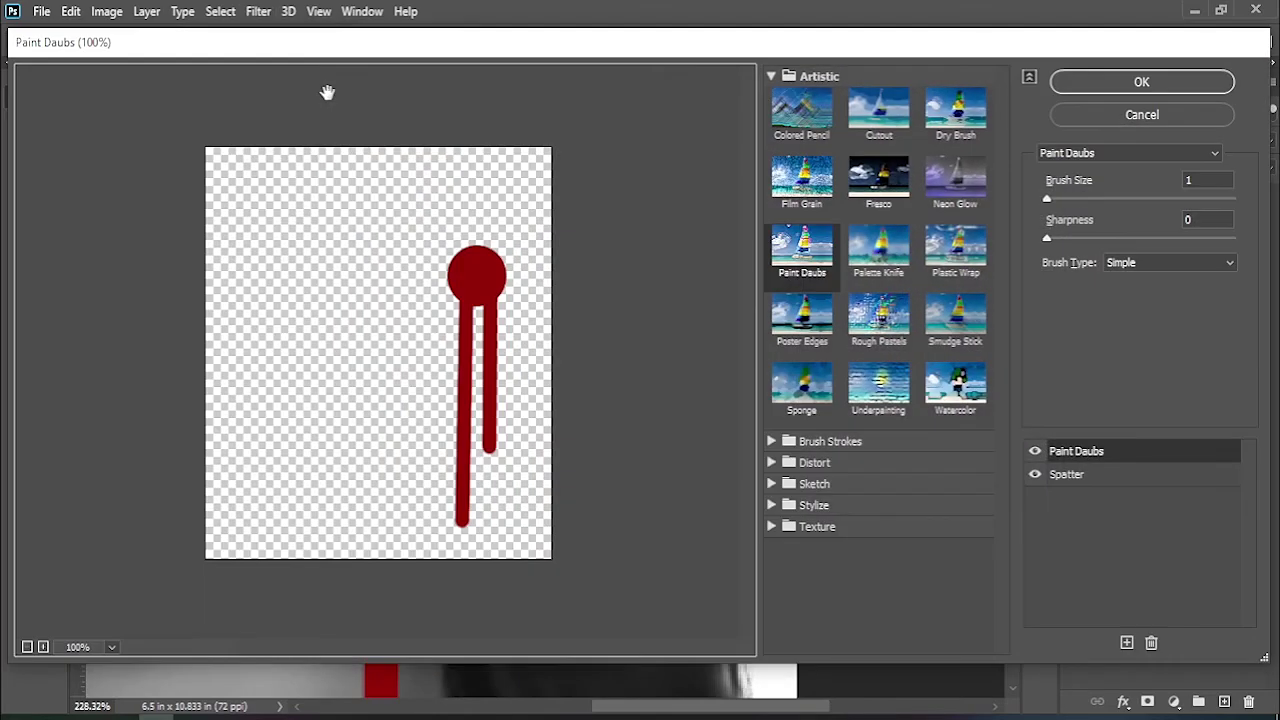
{"action": "left_click", "coordinate": [824, 322]}
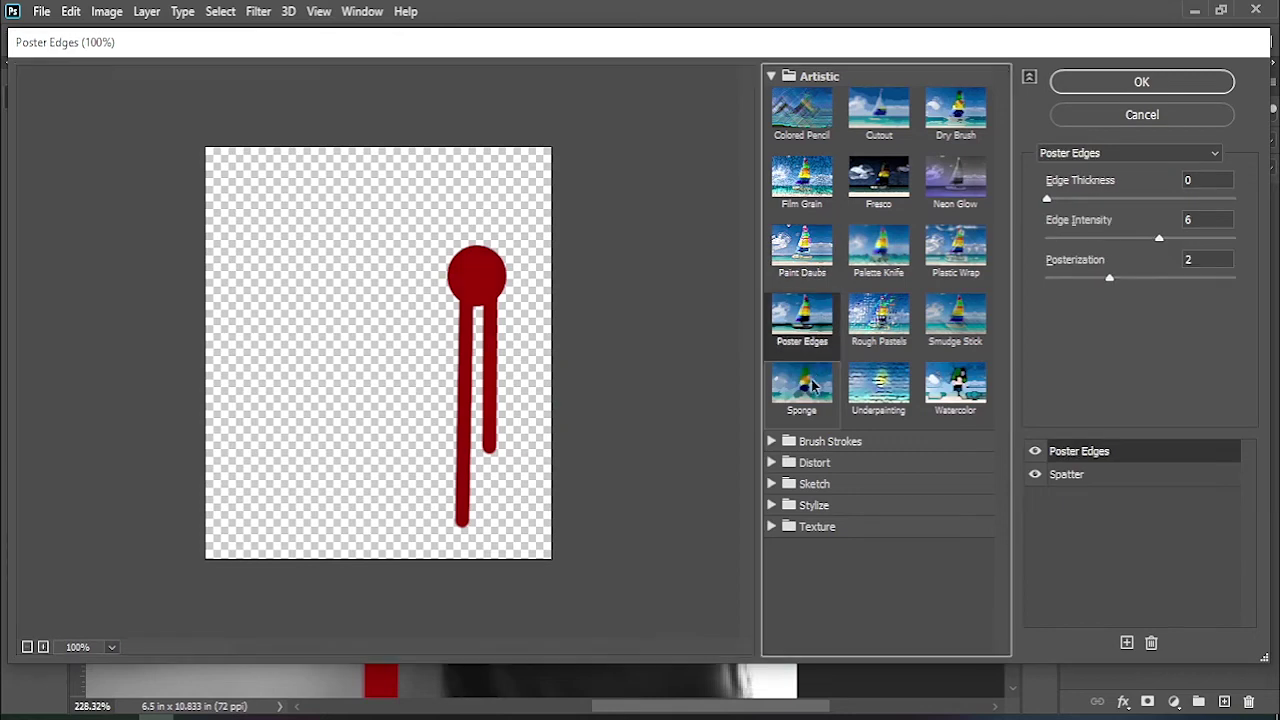
{"action": "left_click", "coordinate": [813, 393]}
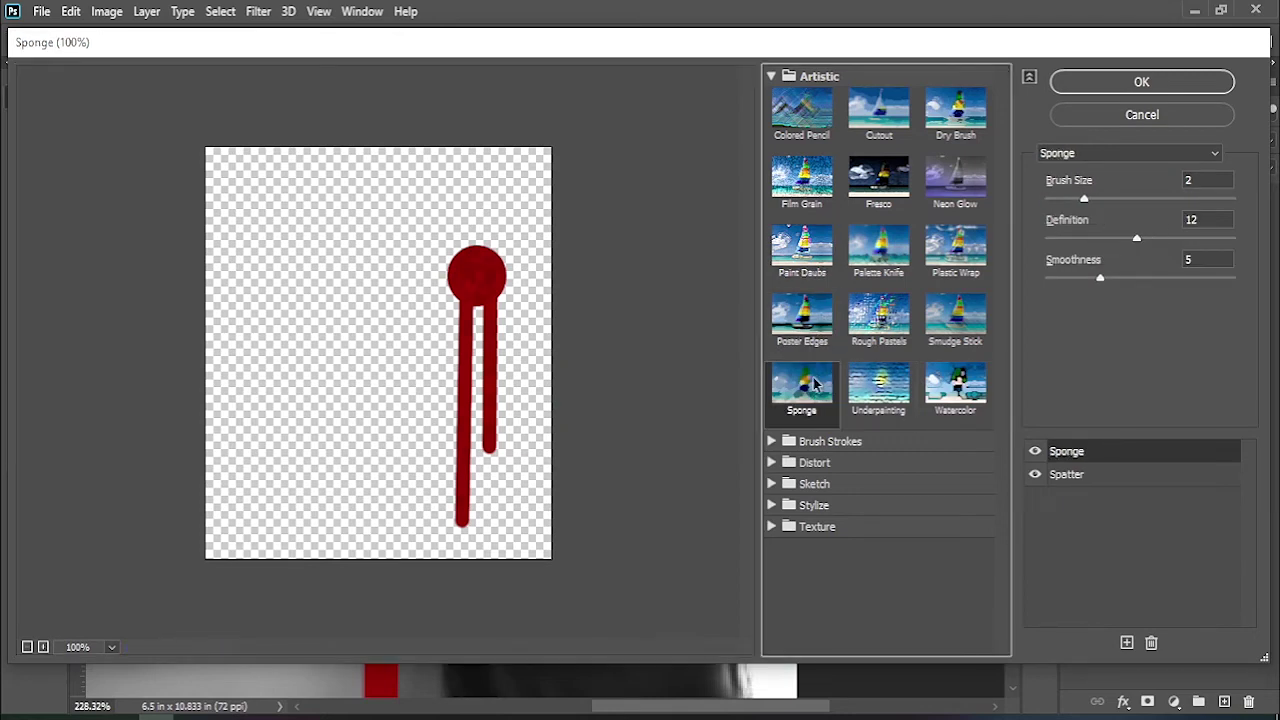
{"action": "left_click_drag", "start_coordinate": [1091, 201], "coordinate": [1221, 200]}
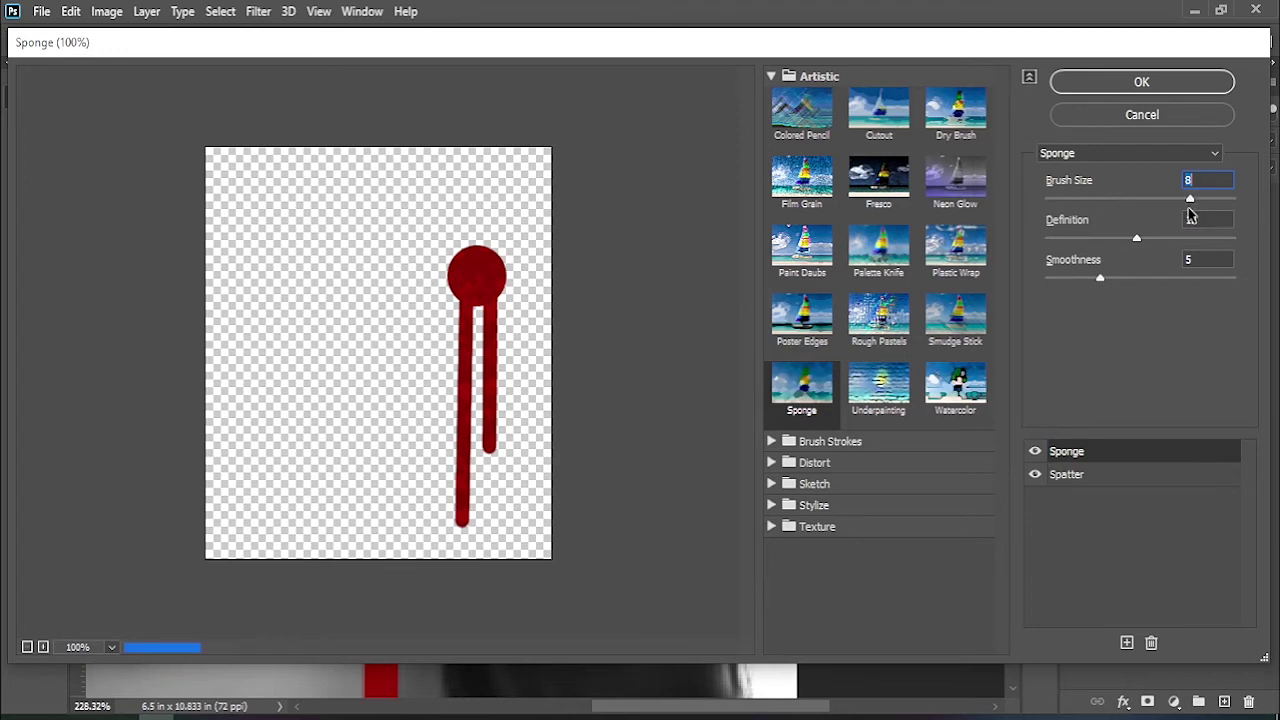
{"action": "mouse_move", "coordinate": [1136, 241]}
{"action": "left_mouse_down"}
{"action": "mouse_move", "coordinate": [1090, 248]}
{"action": "mouse_move", "coordinate": [1250, 258]}
{"action": "left_mouse_up"}
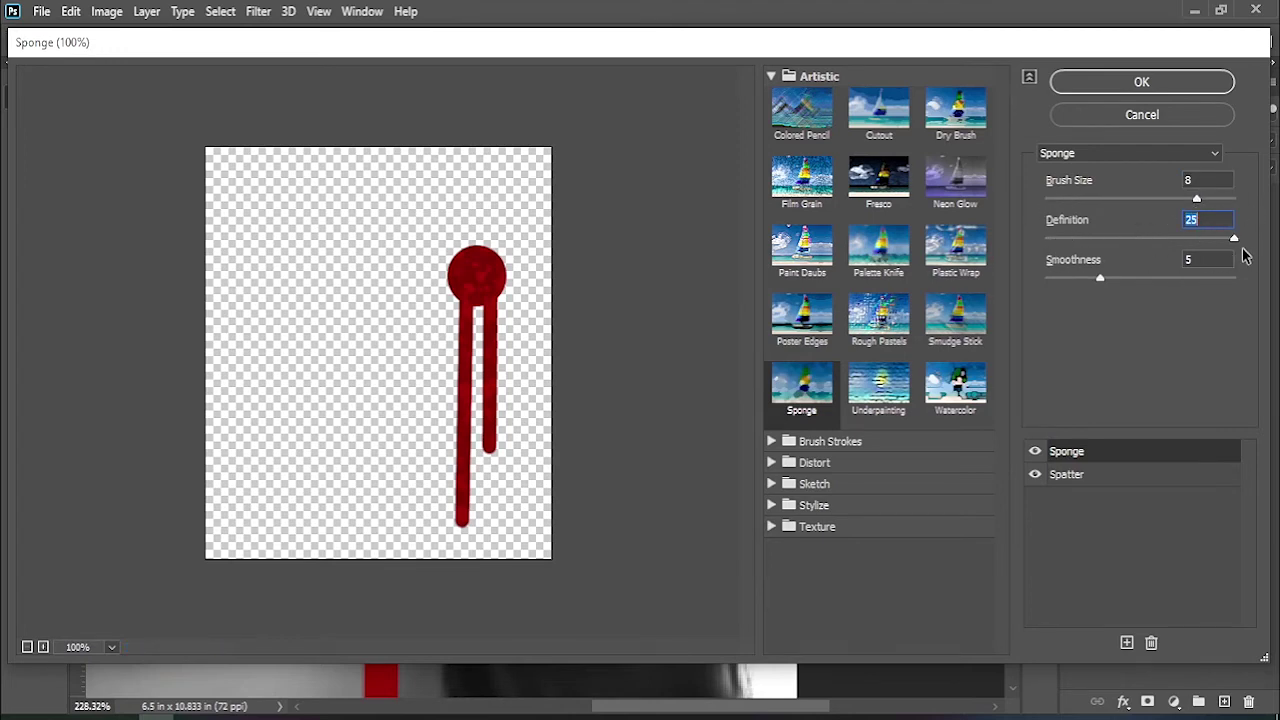
{"action": "mouse_move", "coordinate": [1070, 262]}
{"action": "left_mouse_down"}
{"action": "mouse_move", "coordinate": [1078, 288]}
{"action": "mouse_move", "coordinate": [1182, 294]}
{"action": "mouse_move", "coordinate": [1155, 298]}
{"action": "left_mouse_up"}
{"action": "left_click", "coordinate": [1187, 87]}
{"action": "left_click", "coordinate": [50, 323]}
Add a new Layer 1 and clip it to the red Ellipse 1 layer.
{"action": "mouse_move", "coordinate": [230, 330]}
{"action": "left_mouse_down"}
{"action": "mouse_move", "coordinate": [250, 288]}
{"action": "mouse_move", "coordinate": [500, 366]}
{"action": "mouse_move", "coordinate": [643, 380]}
{"action": "mouse_move", "coordinate": [530, 357]}
{"action": "left_mouse_up"}
{"action": "left_click", "coordinate": [1198, 545]}
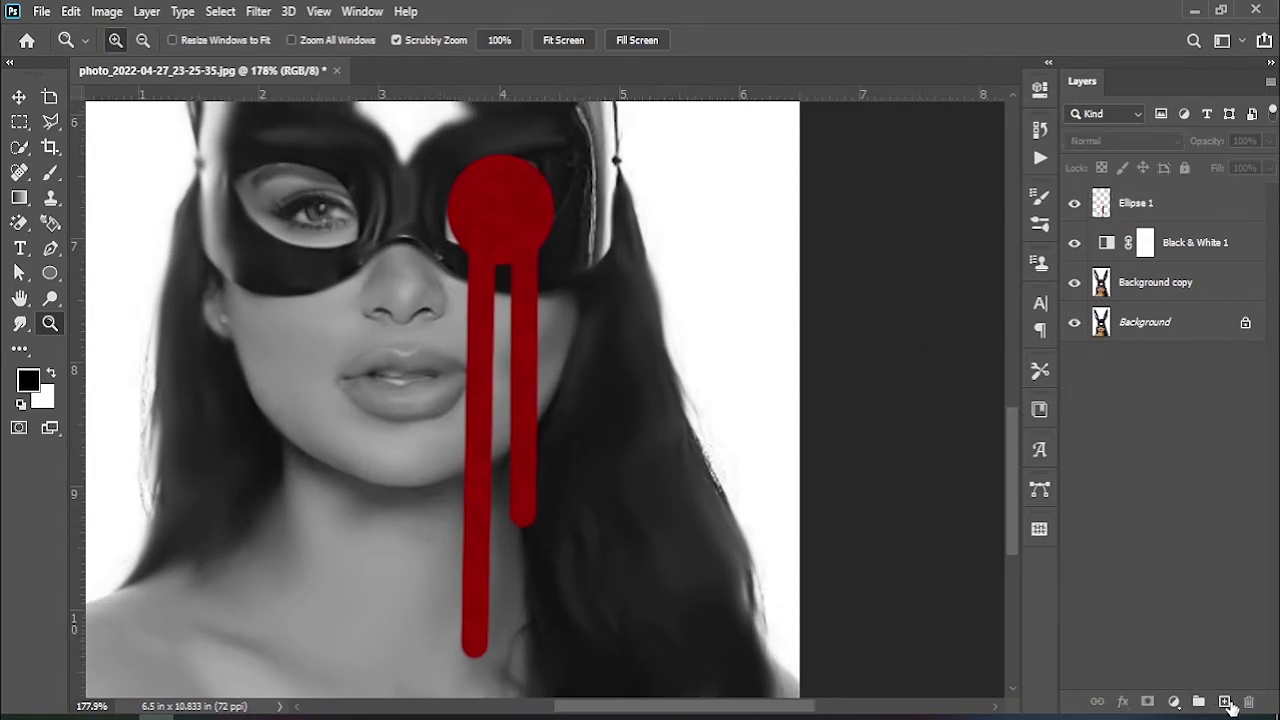
{"action": "left_click", "coordinate": [1226, 702]}
{"action": "right_click", "coordinate": [1169, 204]}
{"action": "left_click", "coordinate": [1030, 363]}
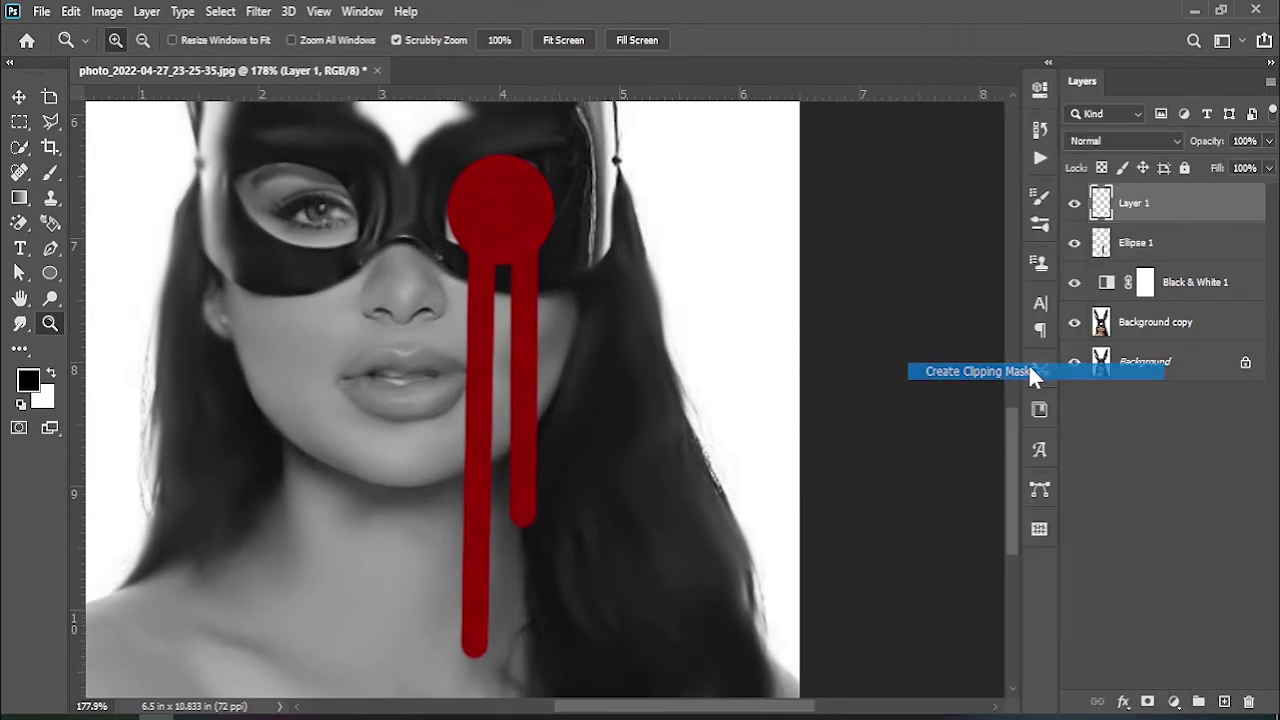
Try a soft brush shading stroke on the circle, undo it, and deselect all layers.
{"action": "left_click", "coordinate": [50, 172]}
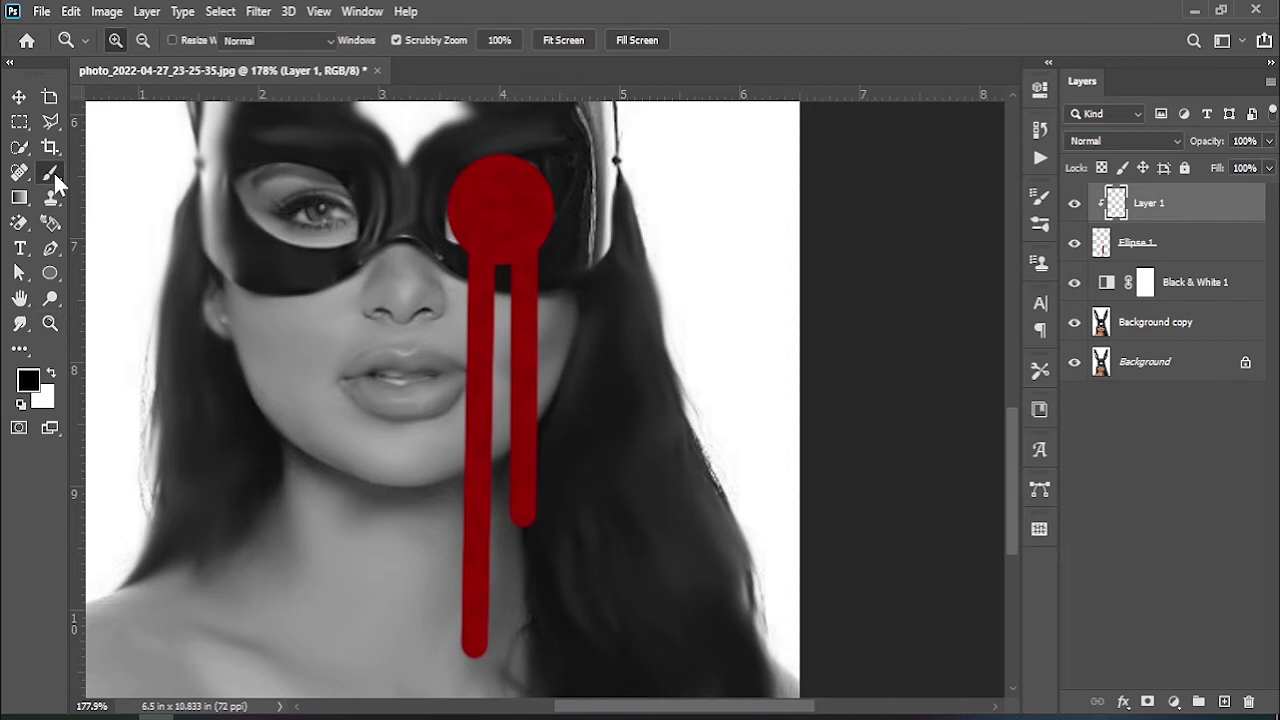
{"action": "left_click_drag", "start_coordinate": [518, 335], "coordinate": [486, 257]}
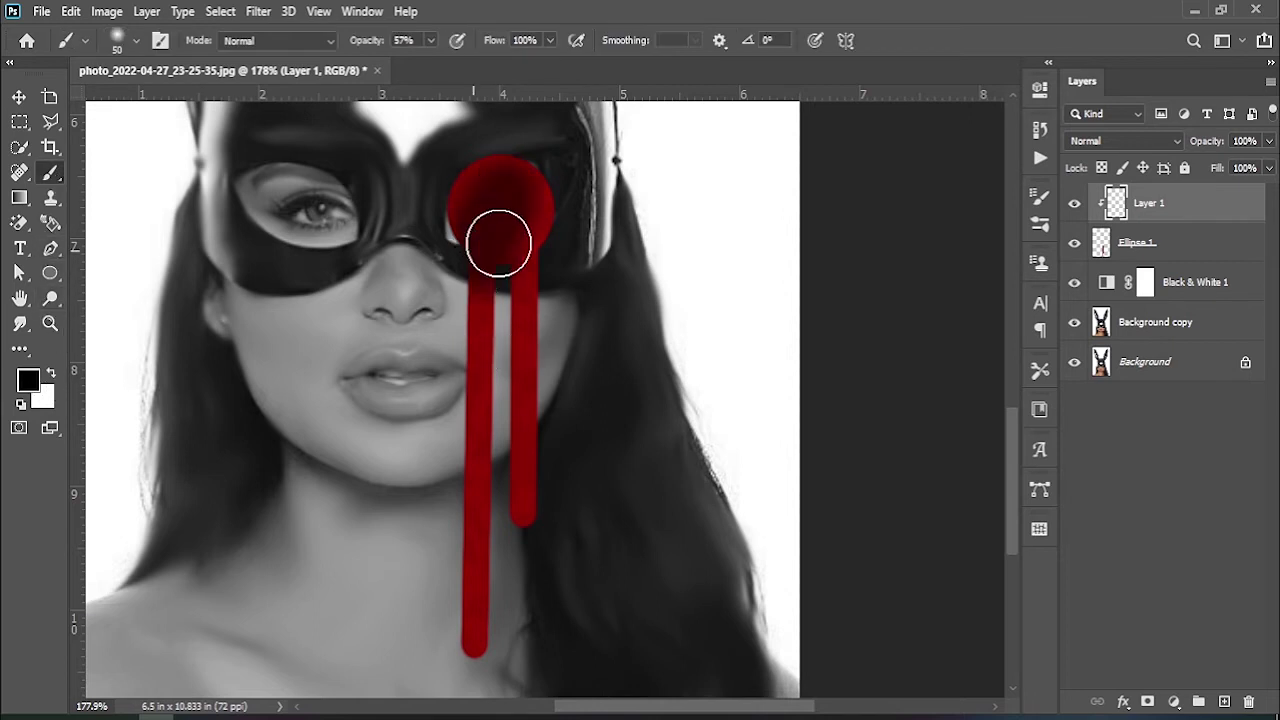
{"action": "key", "text": "ctrl+z"}
{"action": "key", "text": "ctrl+z"}
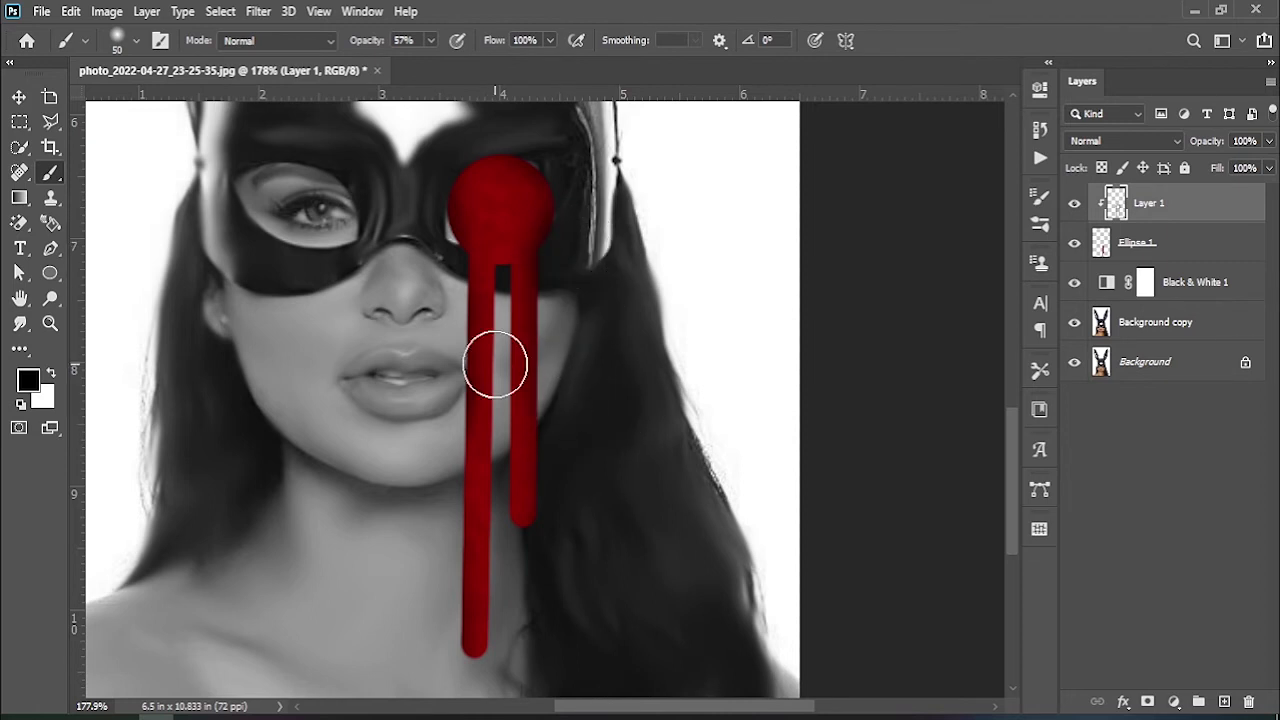
{"action": "left_click", "coordinate": [19, 97]}
{"action": "left_click", "coordinate": [1156, 474]}
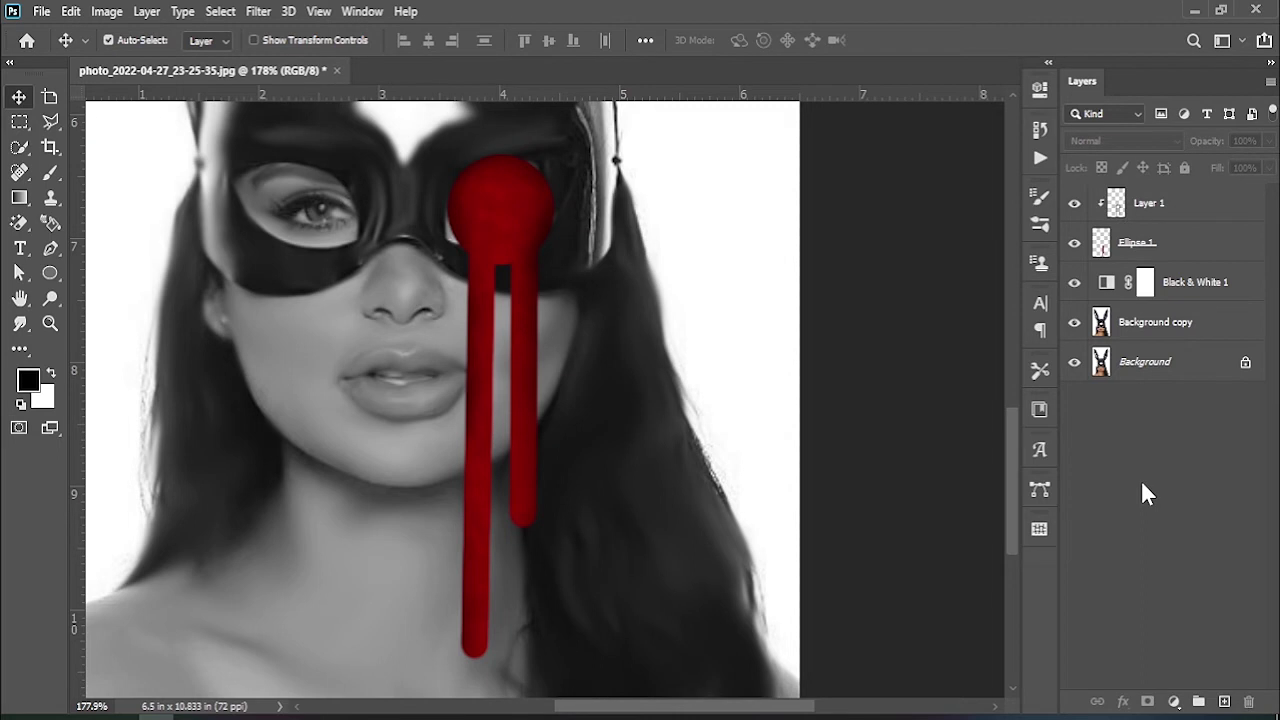
Zoom out to the whole portrait and stamp all visible layers into merged Layer 2.
{"action": "left_click", "coordinate": [50, 323]}
{"action": "left_click_drag", "start_coordinate": [560, 380], "coordinate": [465, 373]}
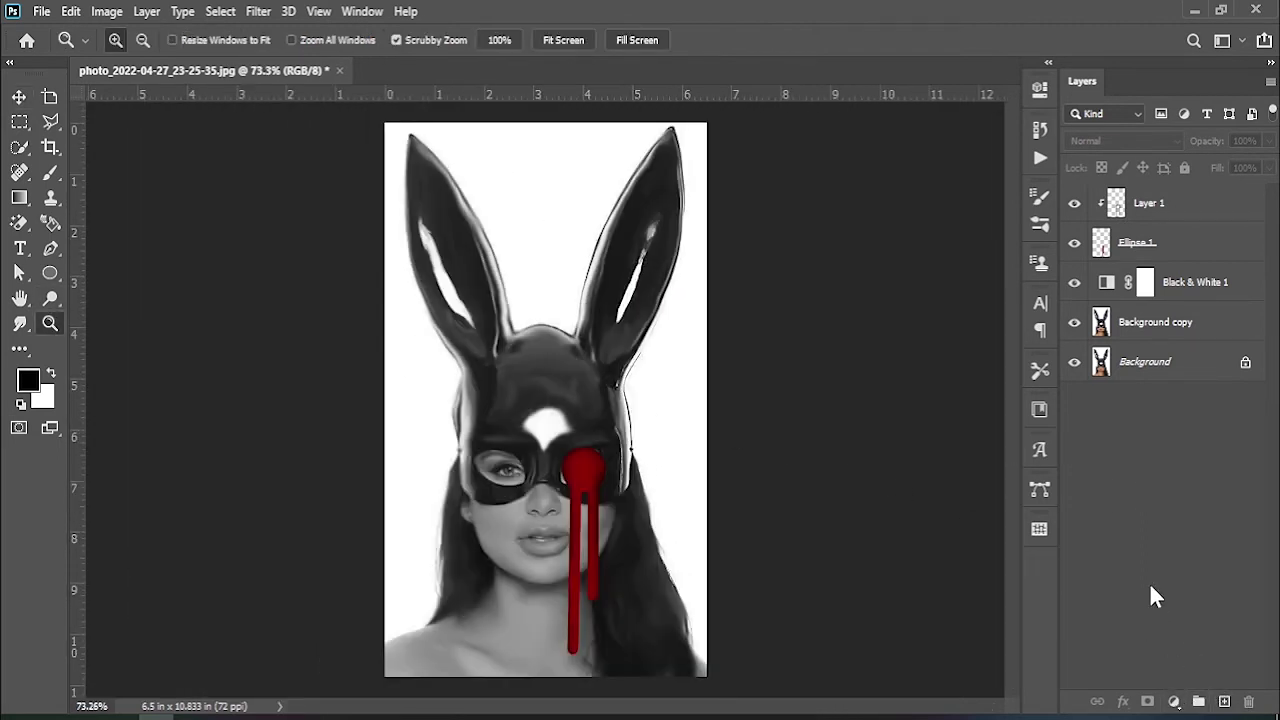
{"action": "key", "text": "ctrl+alt+shift+e"}
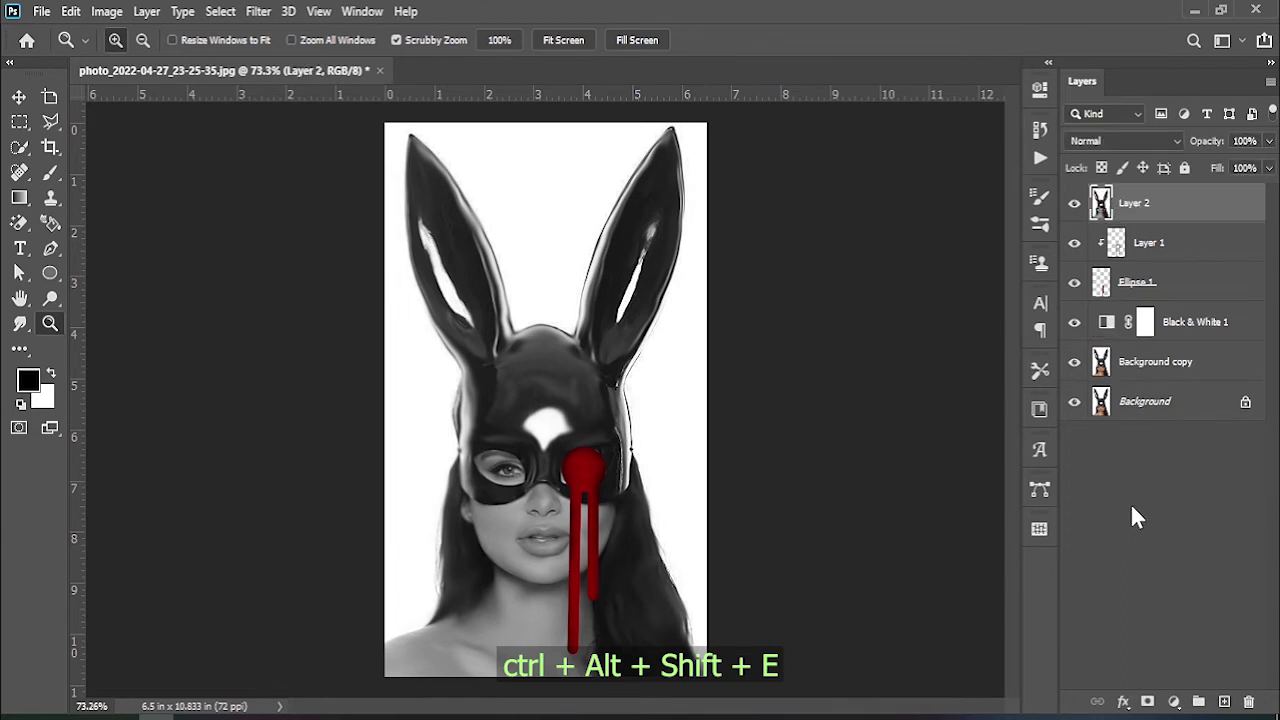
{"action": "left_click", "coordinate": [1221, 256]}
{"action": "left_click", "coordinate": [1192, 479]}
{"action": "left_click", "coordinate": [1166, 205]}
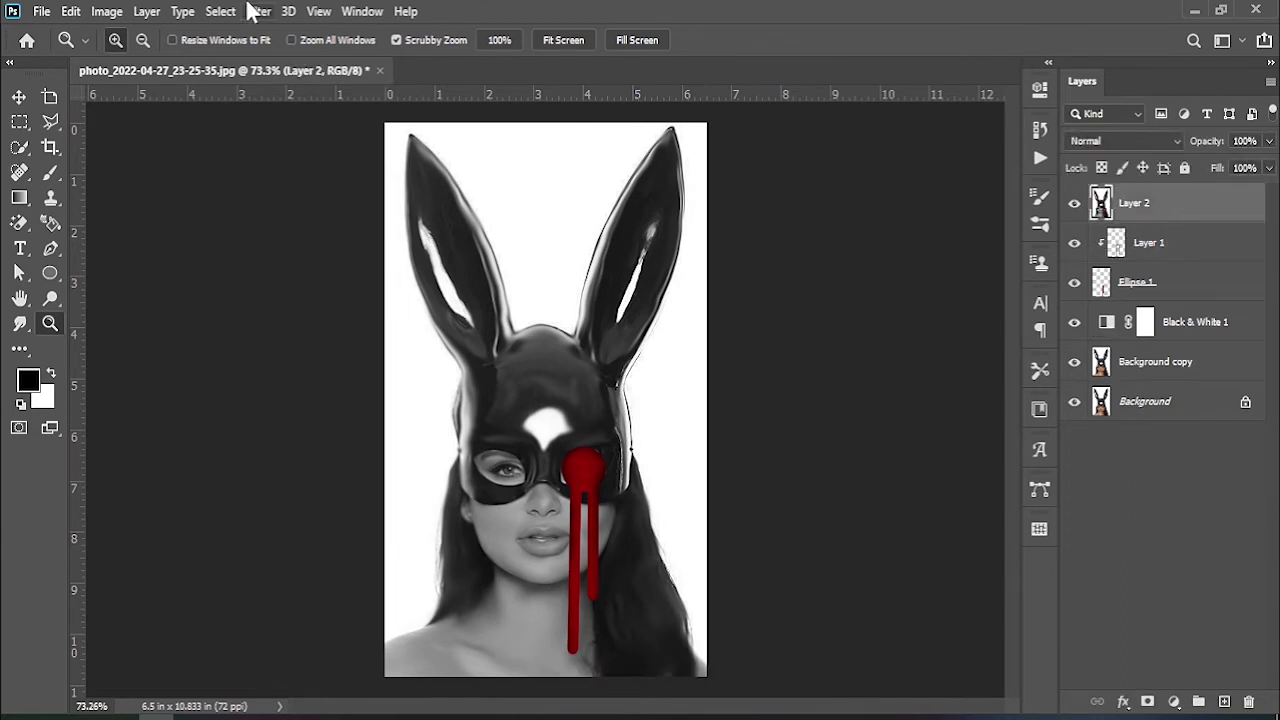
{"action": "left_click", "coordinate": [258, 11]}
{"action": "left_click", "coordinate": [286, 89]}
Preview Cutout, Neon Glow, Dry Brush, Smudge Stick, Rough Pastels and Poster Edges on the portrait.
{"action": "scroll", "coordinate": [592, 323], "scroll_direction": "down", "scroll_amount": 3}
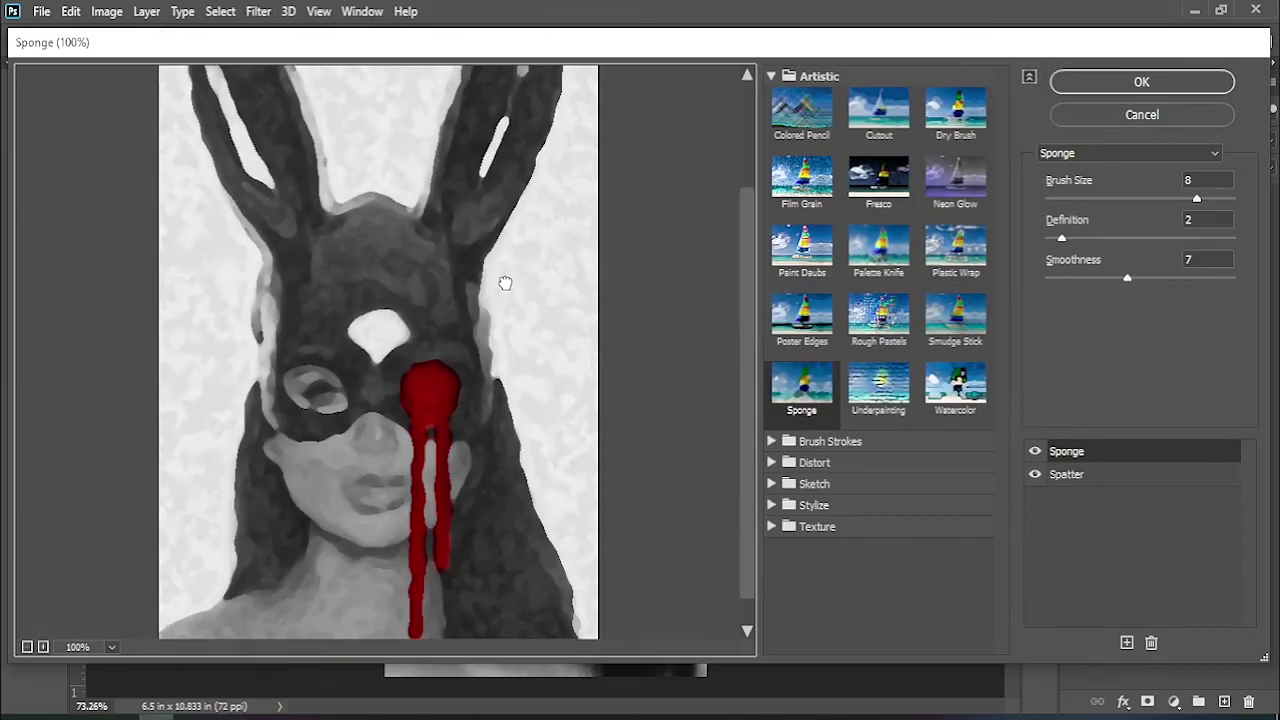
{"action": "scroll", "coordinate": [506, 283], "scroll_direction": "down", "scroll_amount": 1}
{"action": "left_click", "coordinate": [880, 131]}
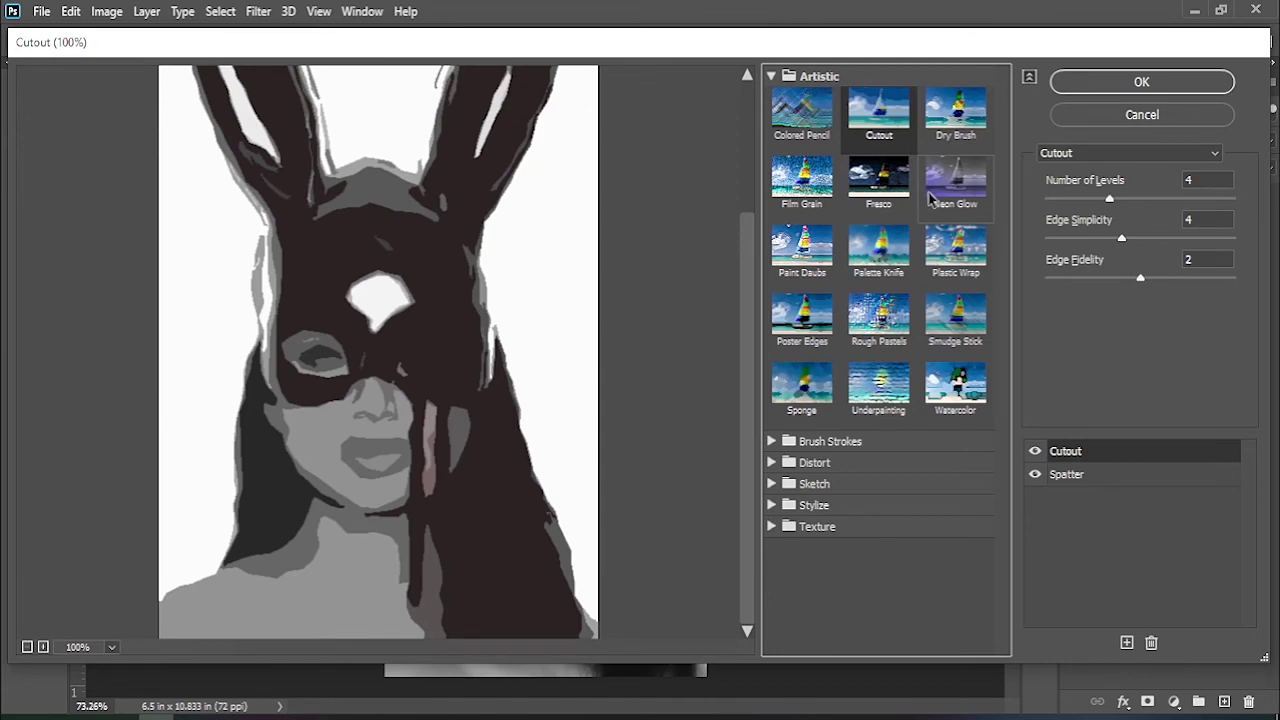
{"action": "left_click", "coordinate": [930, 195]}
{"action": "left_click", "coordinate": [938, 128]}
{"action": "left_click", "coordinate": [950, 320]}
{"action": "left_click", "coordinate": [886, 322]}
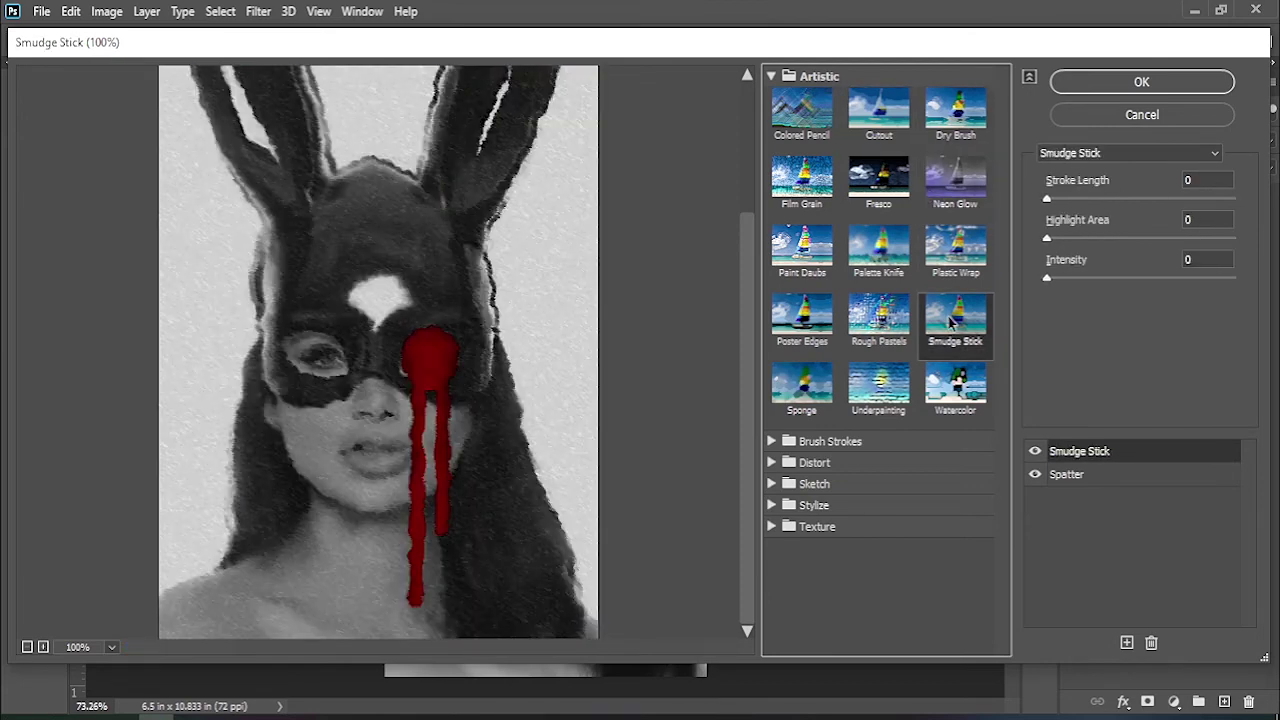
{"action": "left_click", "coordinate": [802, 318]}
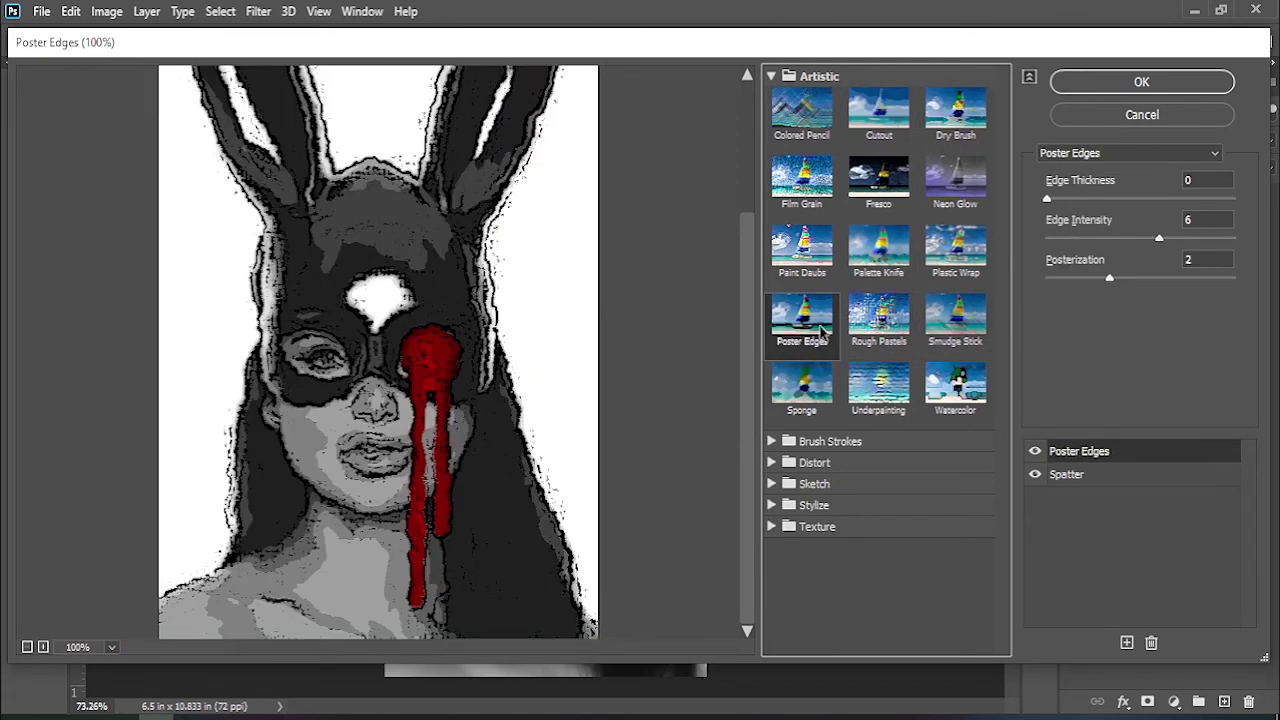
Apply Paint Daubs with brush size 3, sharpness 0 and the Simple brush type.
{"action": "left_click", "coordinate": [810, 262]}
{"action": "mouse_move", "coordinate": [1050, 198]}
{"action": "left_mouse_down"}
{"action": "mouse_move", "coordinate": [1097, 200]}
{"action": "mouse_move", "coordinate": [1048, 200]}
{"action": "left_mouse_up"}
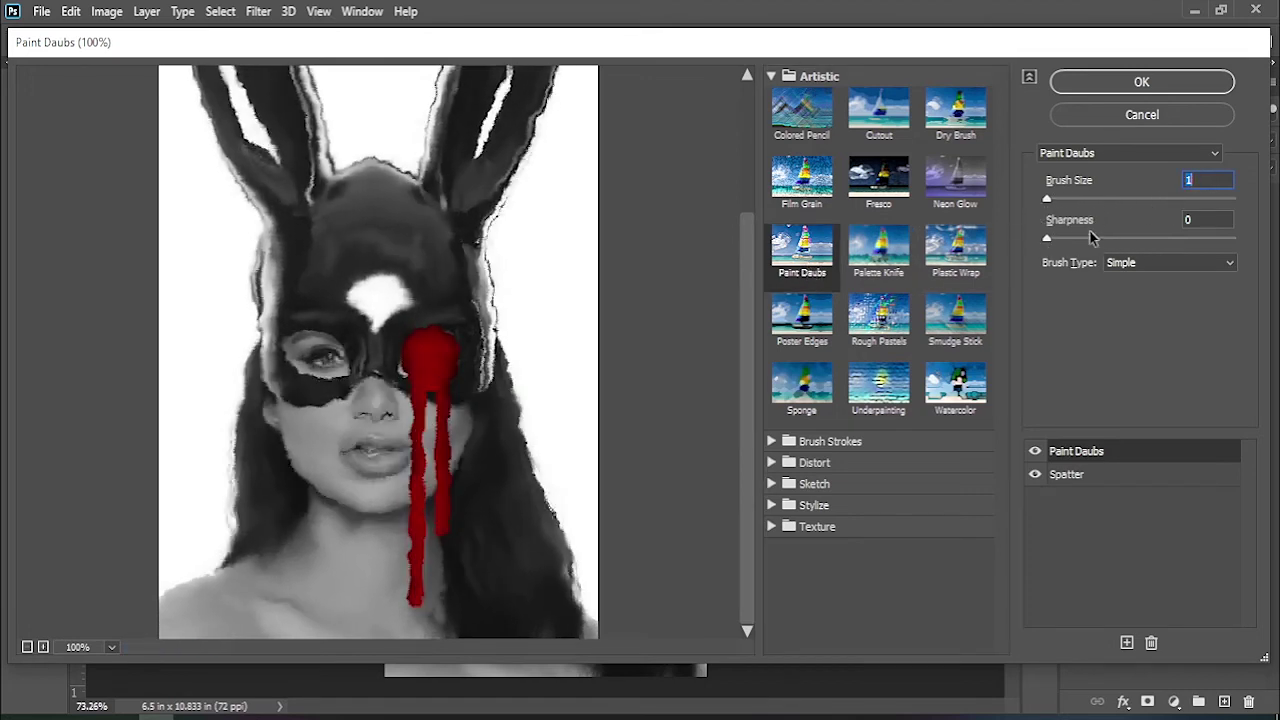
{"action": "mouse_move", "coordinate": [1047, 198]}
{"action": "left_mouse_down"}
{"action": "mouse_move", "coordinate": [1119, 199]}
{"action": "mouse_move", "coordinate": [1062, 198]}
{"action": "left_mouse_up"}
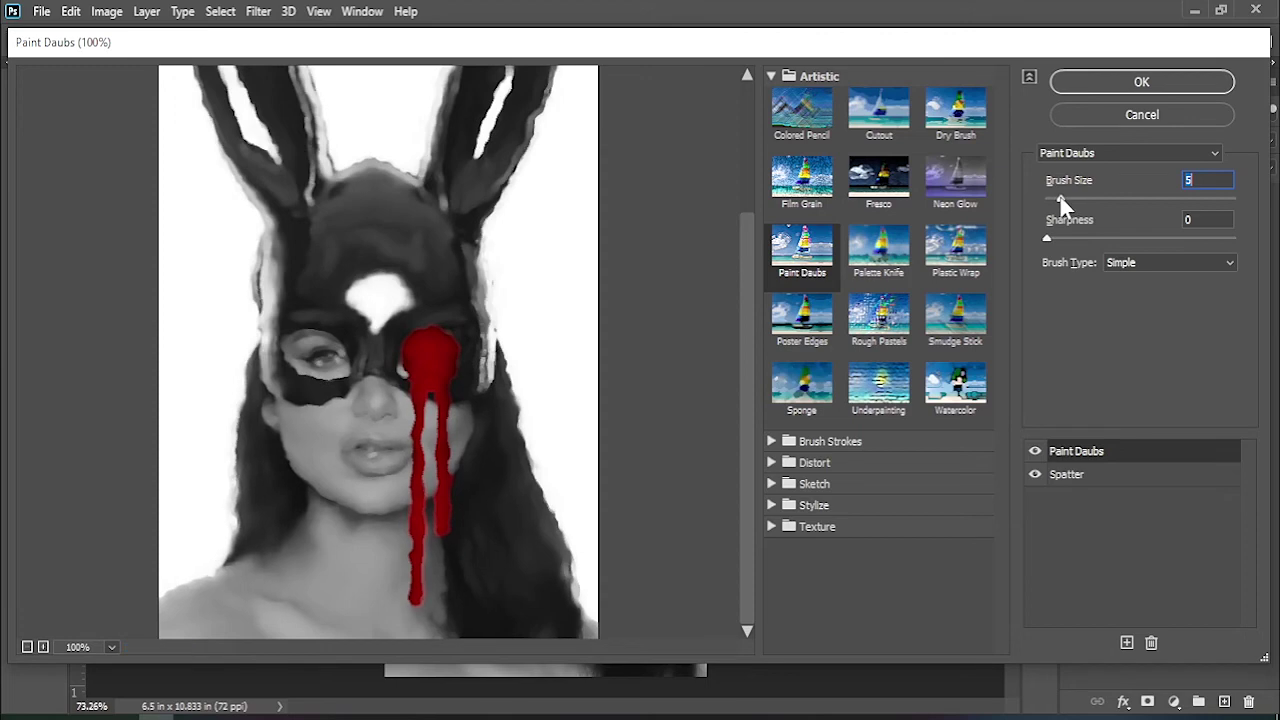
{"action": "left_click_drag", "start_coordinate": [1062, 198], "coordinate": [1054, 199]}
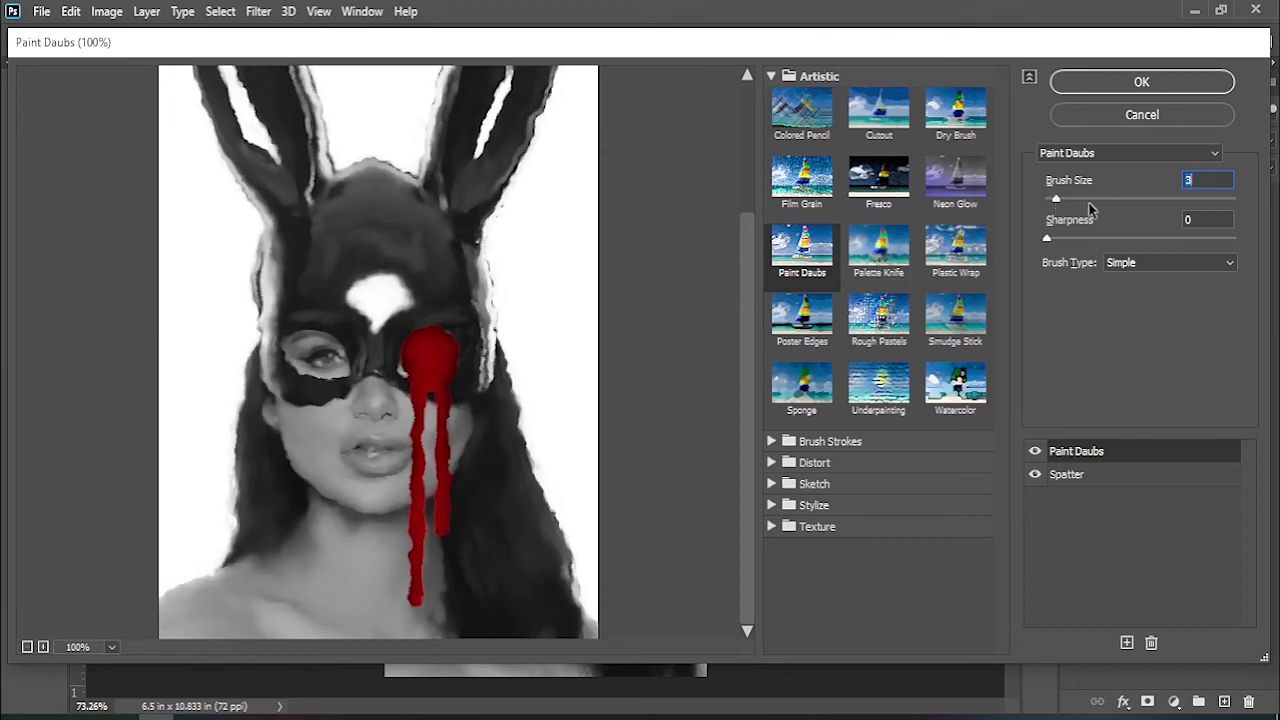
{"action": "left_click", "coordinate": [1198, 264]}
{"action": "left_click", "coordinate": [1146, 294]}
{"action": "left_click", "coordinate": [1170, 263]}
{"action": "left_click", "coordinate": [1148, 83]}
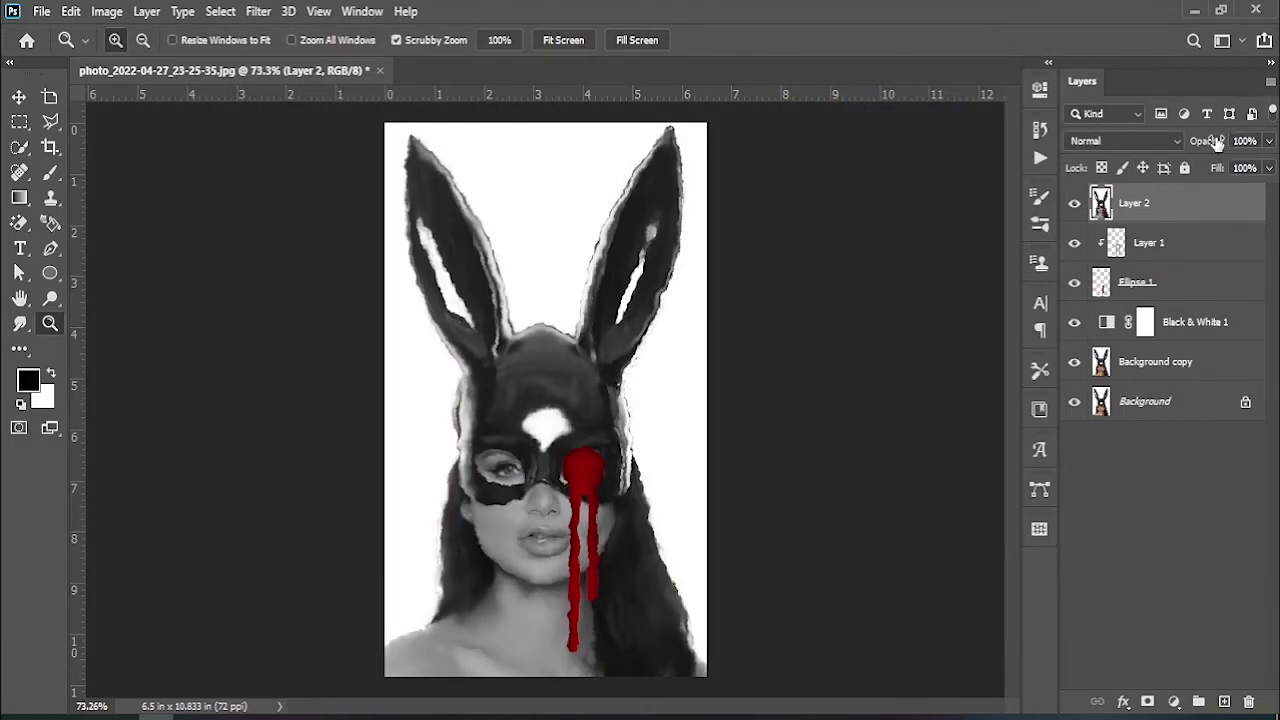
Set Layer 2 to 40% opacity, checking the mask and ears up close, then fit the image.
{"action": "mouse_move", "coordinate": [1195, 145]}
{"action": "left_mouse_down"}
{"action": "mouse_move", "coordinate": [1126, 143]}
{"action": "mouse_move", "coordinate": [1166, 156]}
{"action": "left_mouse_up"}
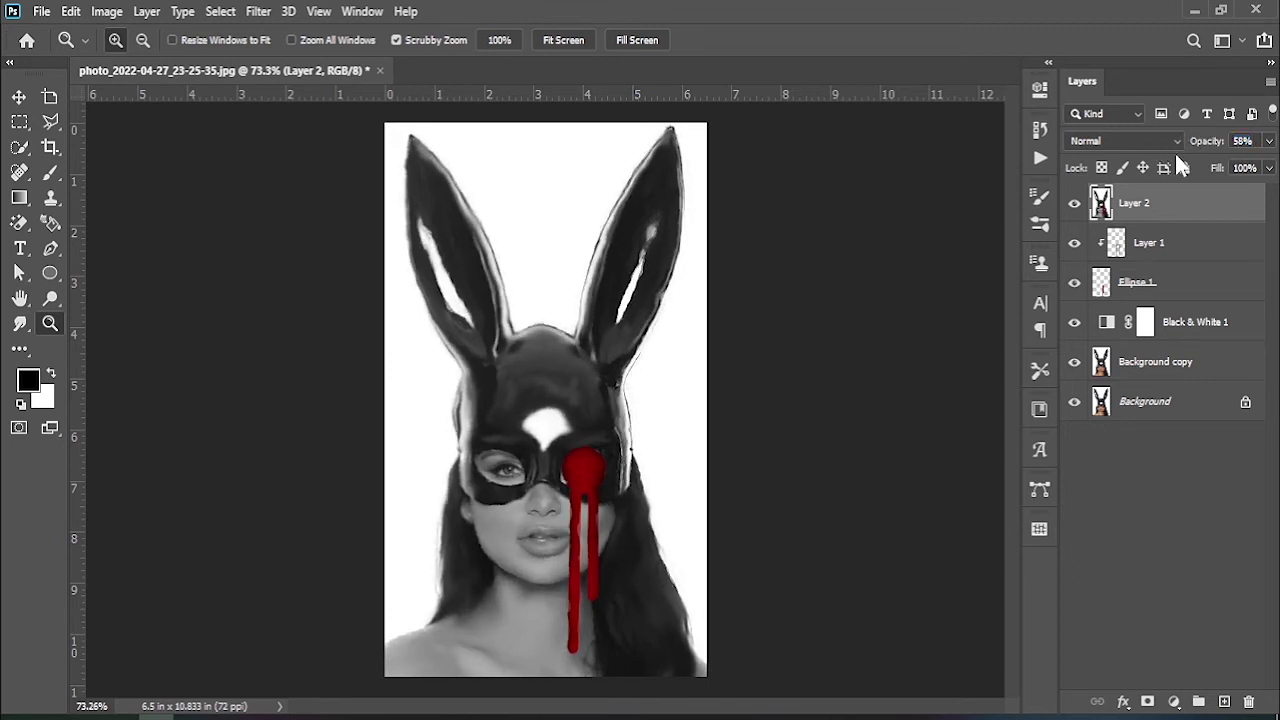
{"action": "mouse_move", "coordinate": [520, 335]}
{"action": "left_mouse_down"}
{"action": "mouse_move", "coordinate": [571, 374]}
{"action": "mouse_move", "coordinate": [580, 457]}
{"action": "mouse_move", "coordinate": [637, 410]}
{"action": "left_mouse_up"}
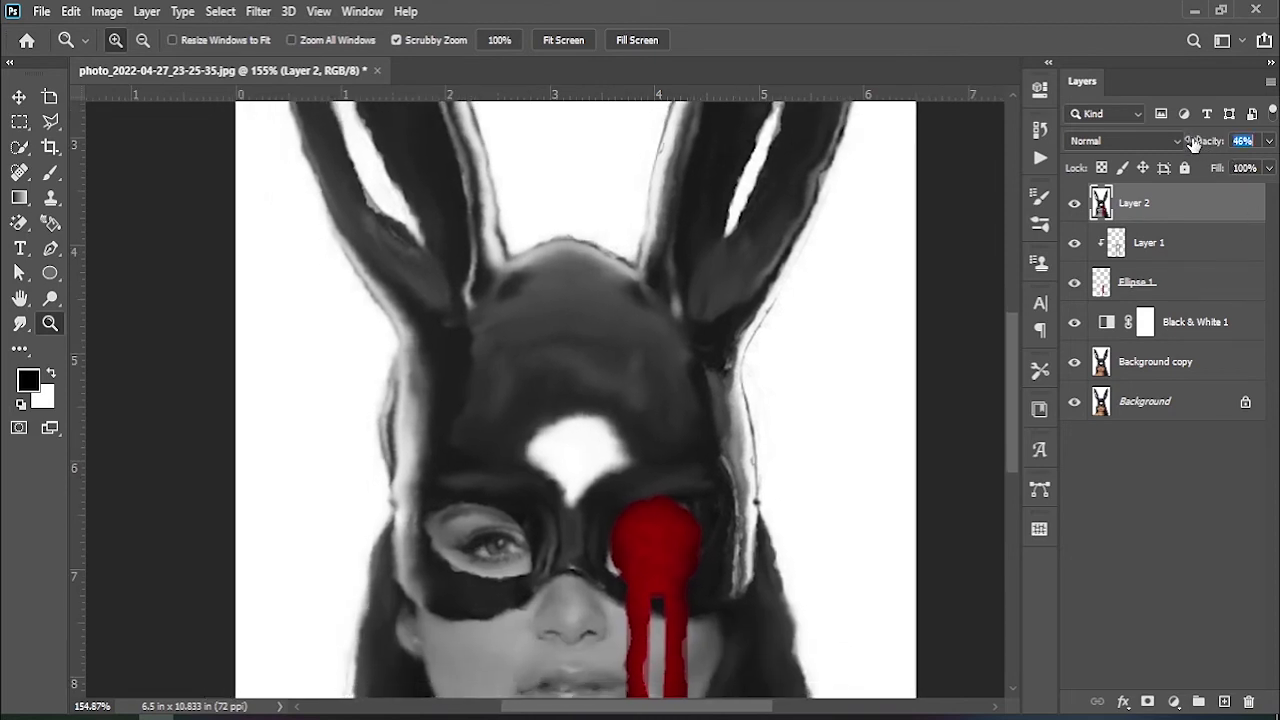
{"action": "left_click_drag", "start_coordinate": [1193, 145], "coordinate": [1200, 146]}
{"action": "mouse_move", "coordinate": [658, 492]}
{"action": "left_mouse_down"}
{"action": "mouse_move", "coordinate": [663, 449]}
{"action": "mouse_move", "coordinate": [628, 360]}
{"action": "mouse_move", "coordinate": [588, 326]}
{"action": "mouse_move", "coordinate": [600, 400]}
{"action": "mouse_move", "coordinate": [700, 549]}
{"action": "mouse_move", "coordinate": [694, 417]}
{"action": "mouse_move", "coordinate": [668, 391]}
{"action": "mouse_move", "coordinate": [662, 451]}
{"action": "left_mouse_up"}
{"action": "left_click_drag", "start_coordinate": [657, 209], "coordinate": [651, 551]}
{"action": "mouse_move", "coordinate": [648, 300]}
{"action": "left_mouse_down"}
{"action": "mouse_move", "coordinate": [646, 534]}
{"action": "mouse_move", "coordinate": [590, 437]}
{"action": "mouse_move", "coordinate": [614, 531]}
{"action": "mouse_move", "coordinate": [660, 243]}
{"action": "mouse_move", "coordinate": [600, 360]}
{"action": "left_mouse_up"}
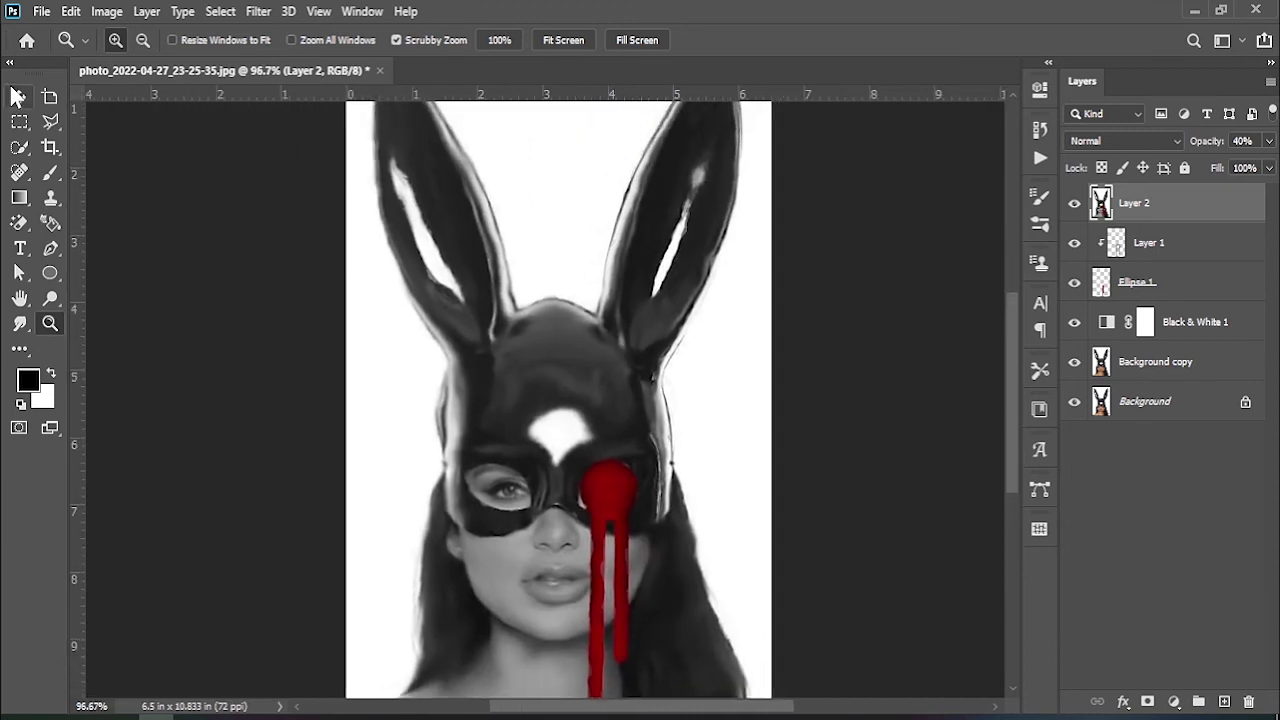
{"action": "double_click", "coordinate": [19, 298]}
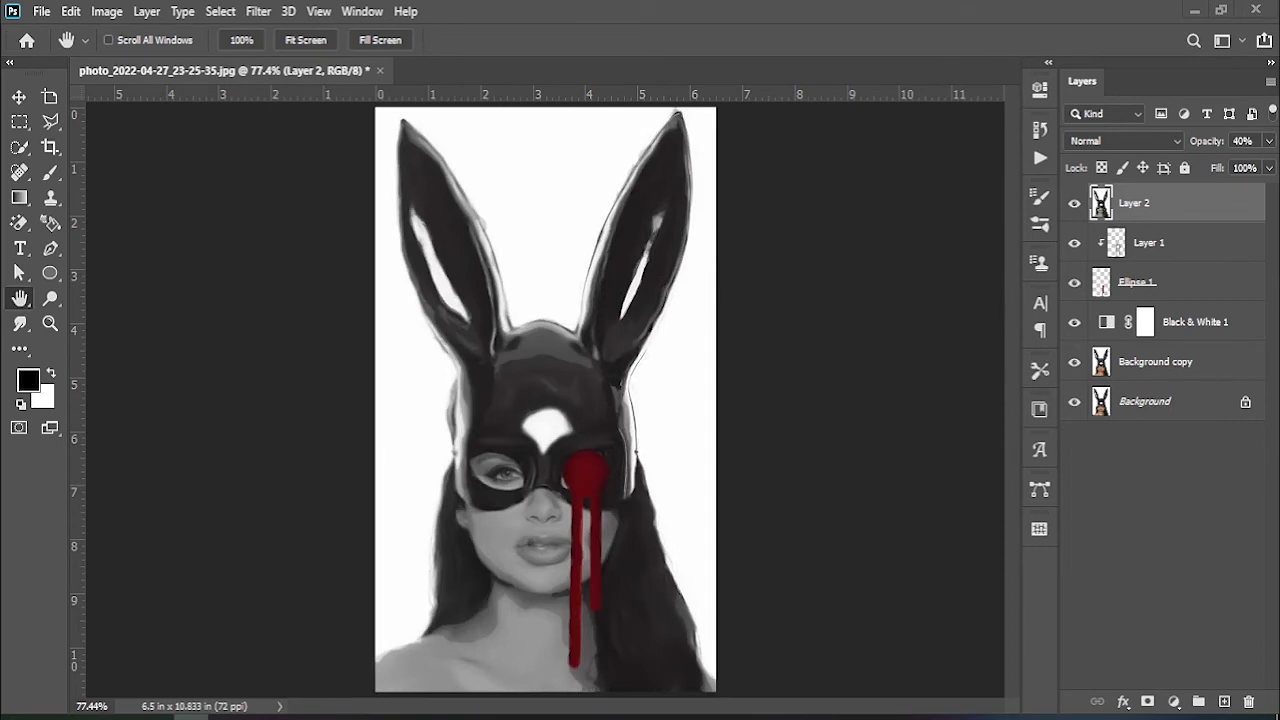
Reopen the Filter Gallery and preview Dry Brush, Neon Glow and Fresco on Layer 2.
{"action": "left_click", "coordinate": [258, 11]}
{"action": "left_click", "coordinate": [338, 88]}
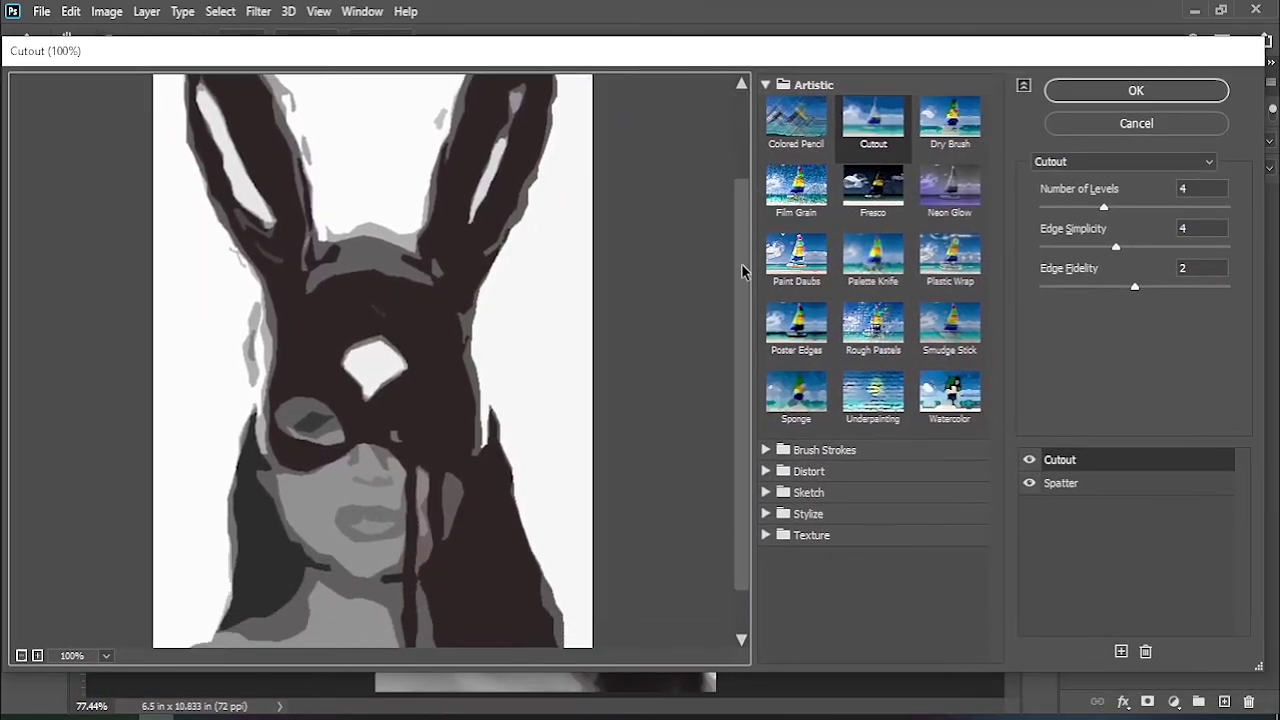
{"action": "left_click_drag", "start_coordinate": [745, 181], "coordinate": [743, 314]}
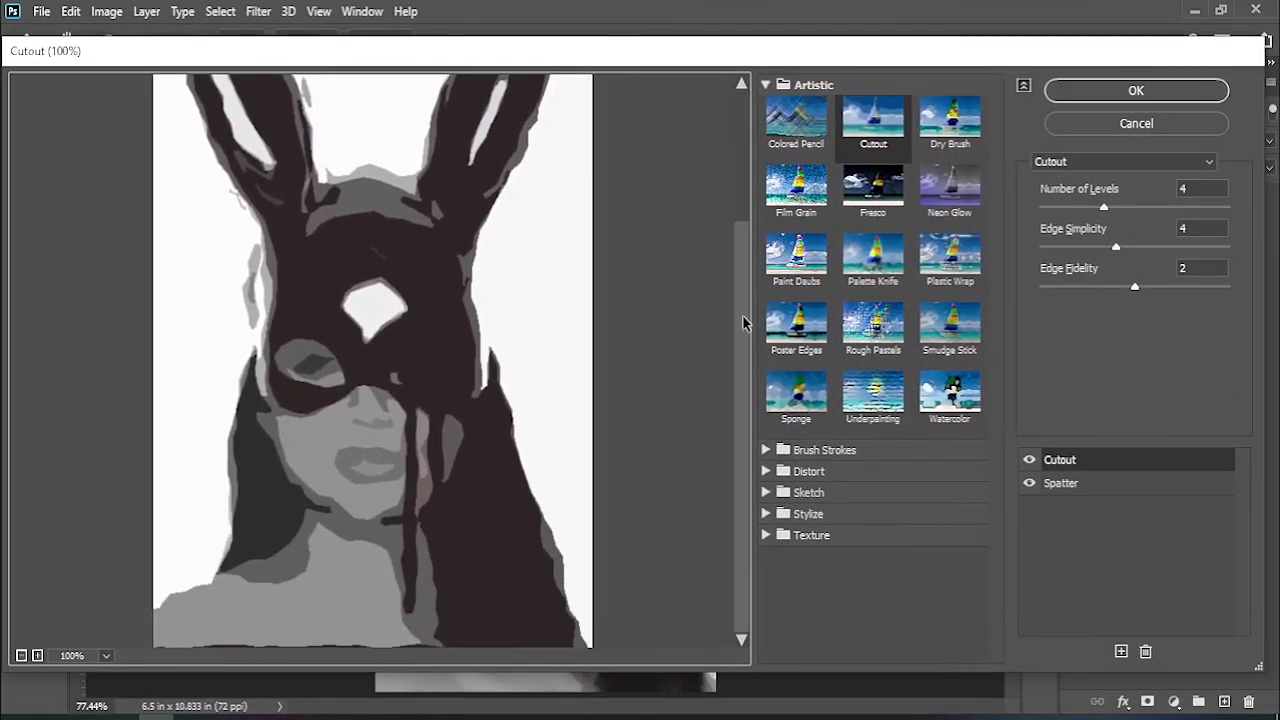
{"action": "left_click", "coordinate": [951, 125]}
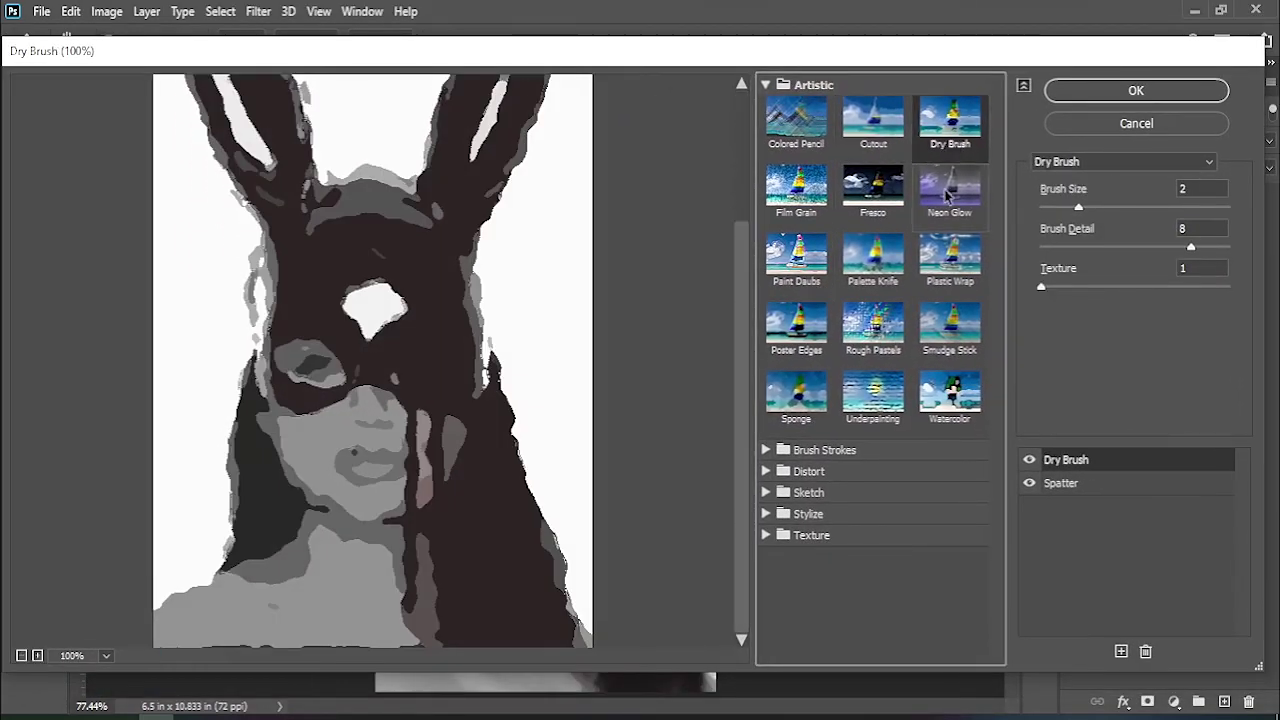
{"action": "left_click", "coordinate": [949, 190]}
{"action": "left_click", "coordinate": [873, 185]}
Compare Paint Daubs, Palette Knife and Film Grain, then apply Cutout (levels 4, simplicity 4, fidelity 2).
{"action": "left_click", "coordinate": [873, 125]}
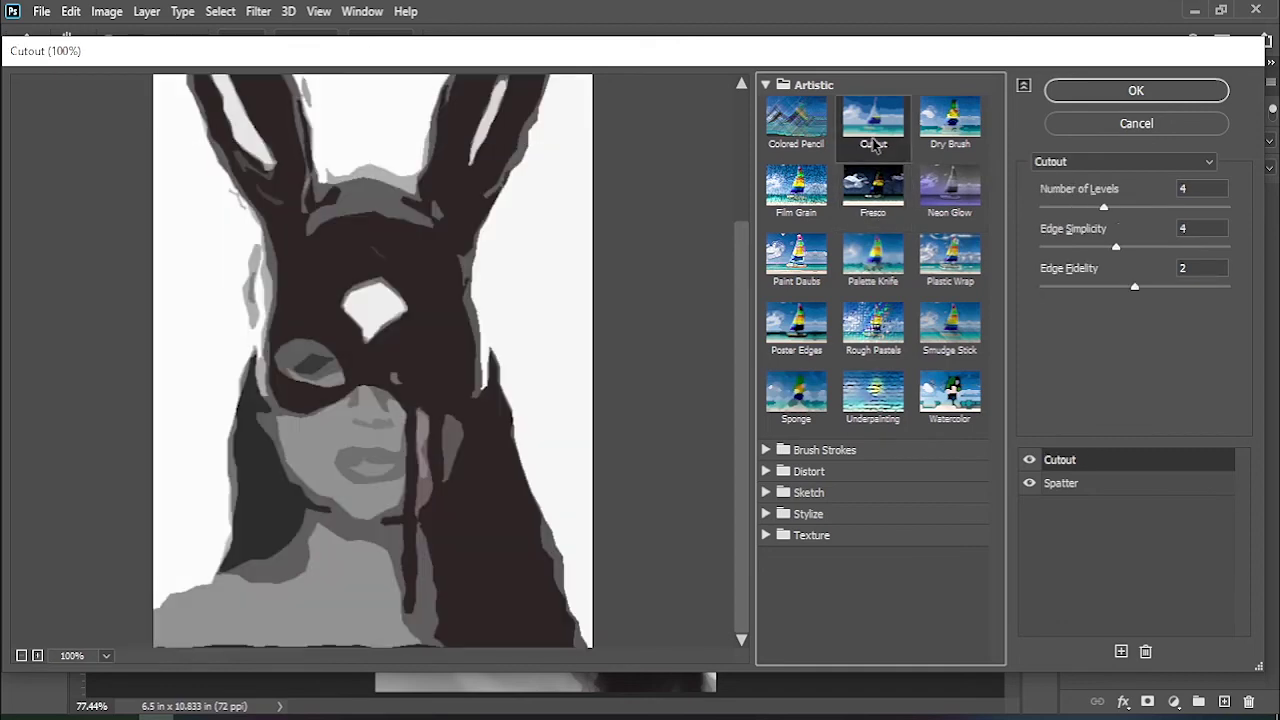
{"action": "left_click", "coordinate": [796, 258]}
{"action": "left_click", "coordinate": [873, 258]}
{"action": "left_click", "coordinate": [800, 219]}
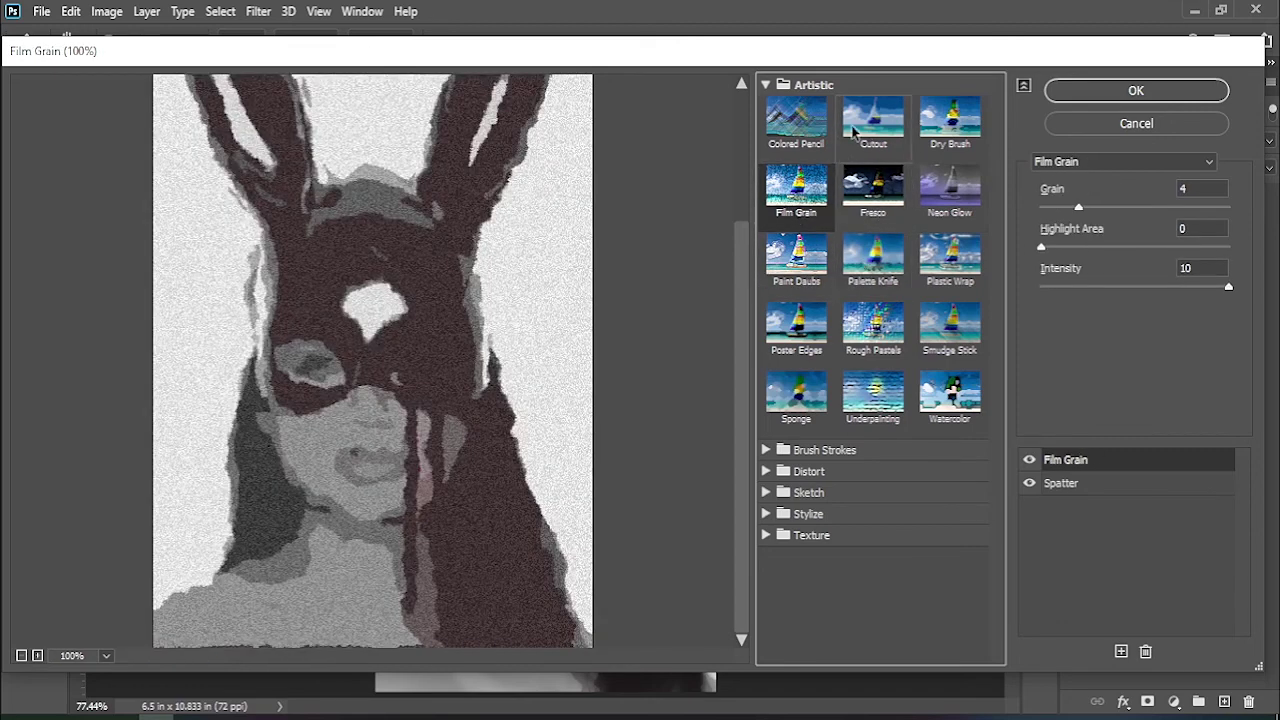
{"action": "left_click", "coordinate": [853, 132]}
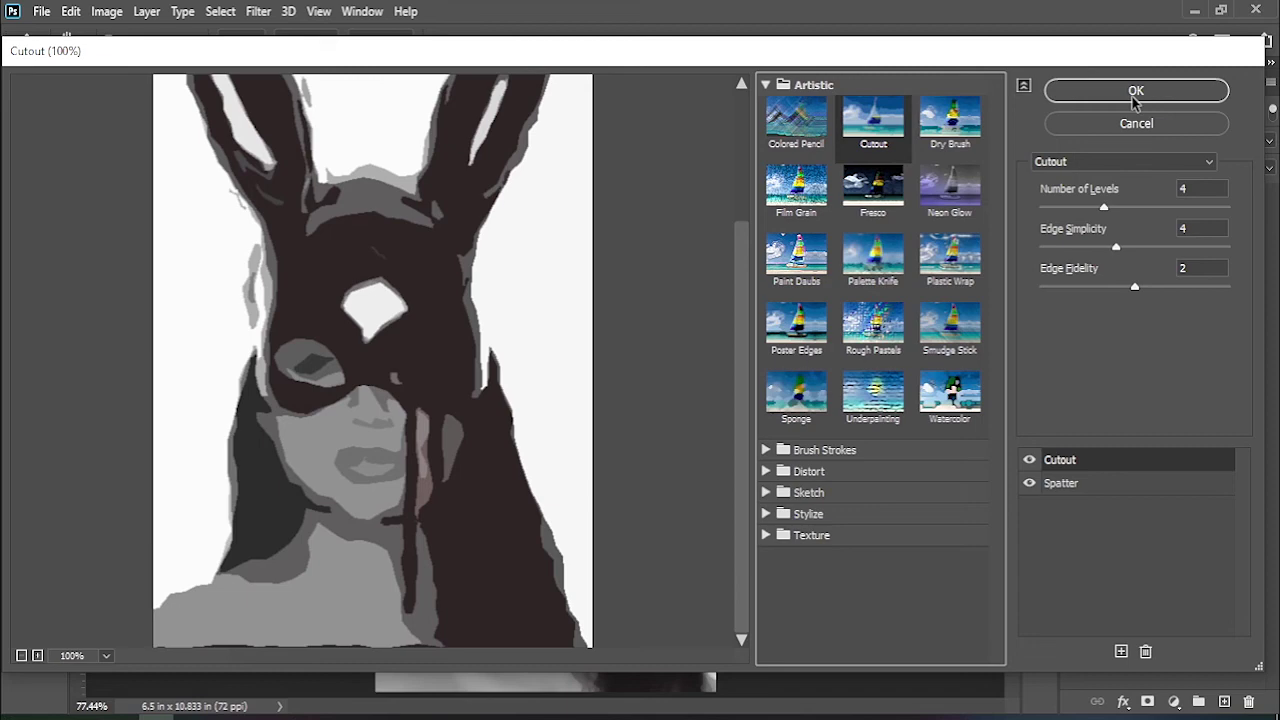
{"action": "left_click", "coordinate": [1136, 92]}
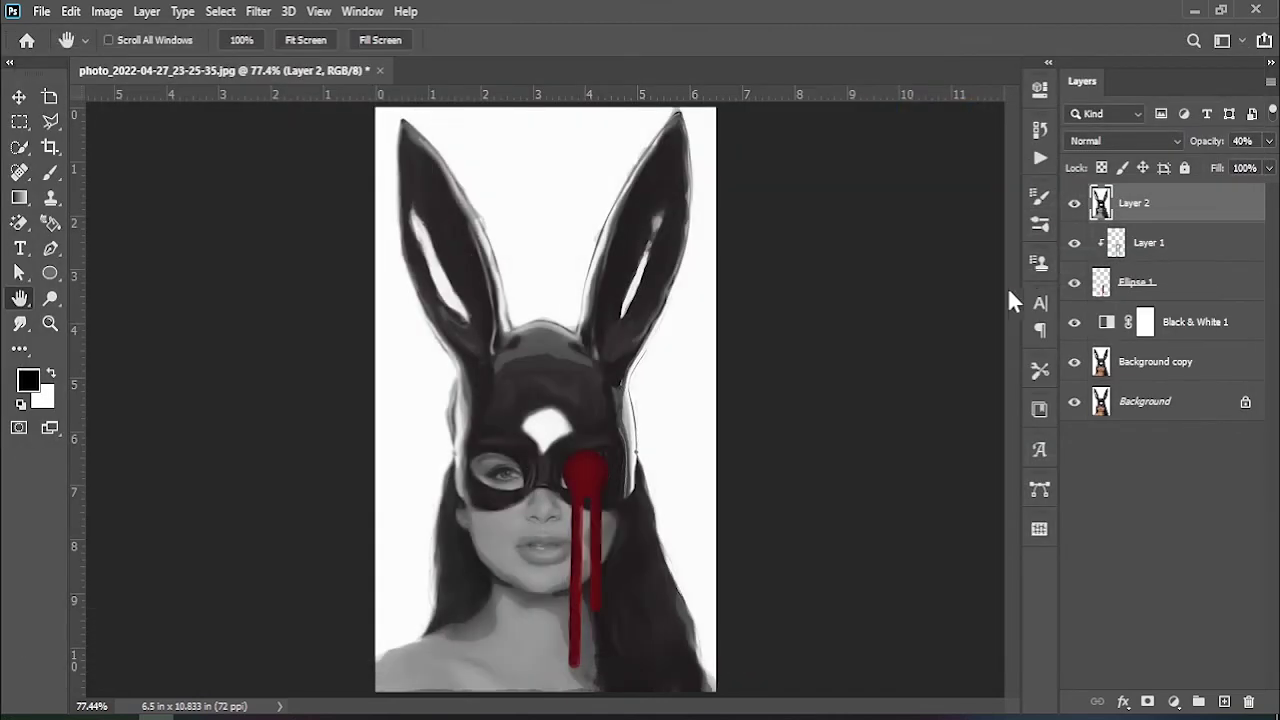
Zoom in on the face and scrub Layer 2's opacity from 93% down to about half.
{"action": "left_click", "coordinate": [48, 324]}
{"action": "mouse_move", "coordinate": [609, 526]}
{"action": "left_mouse_down"}
{"action": "mouse_move", "coordinate": [637, 569]}
{"action": "mouse_move", "coordinate": [825, 516]}
{"action": "left_mouse_up"}
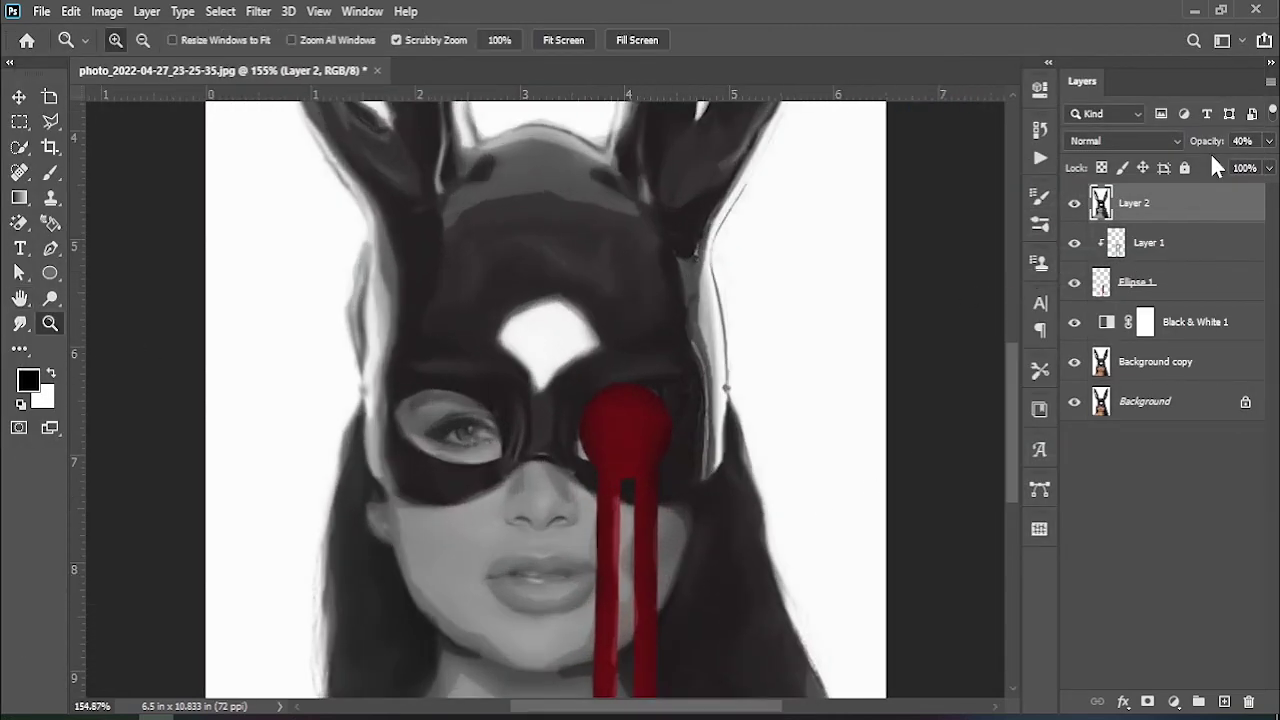
{"action": "key", "text": "Return"}
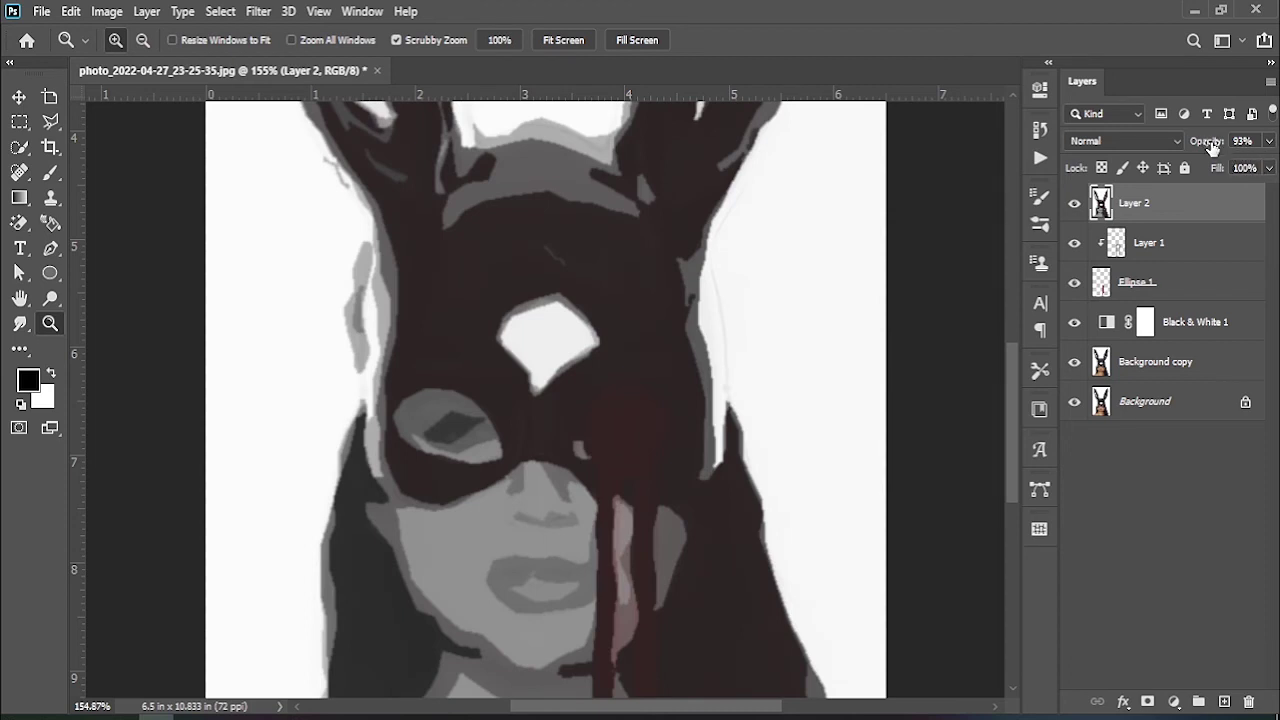
{"action": "left_click_drag", "start_coordinate": [1197, 143], "coordinate": [1227, 145]}
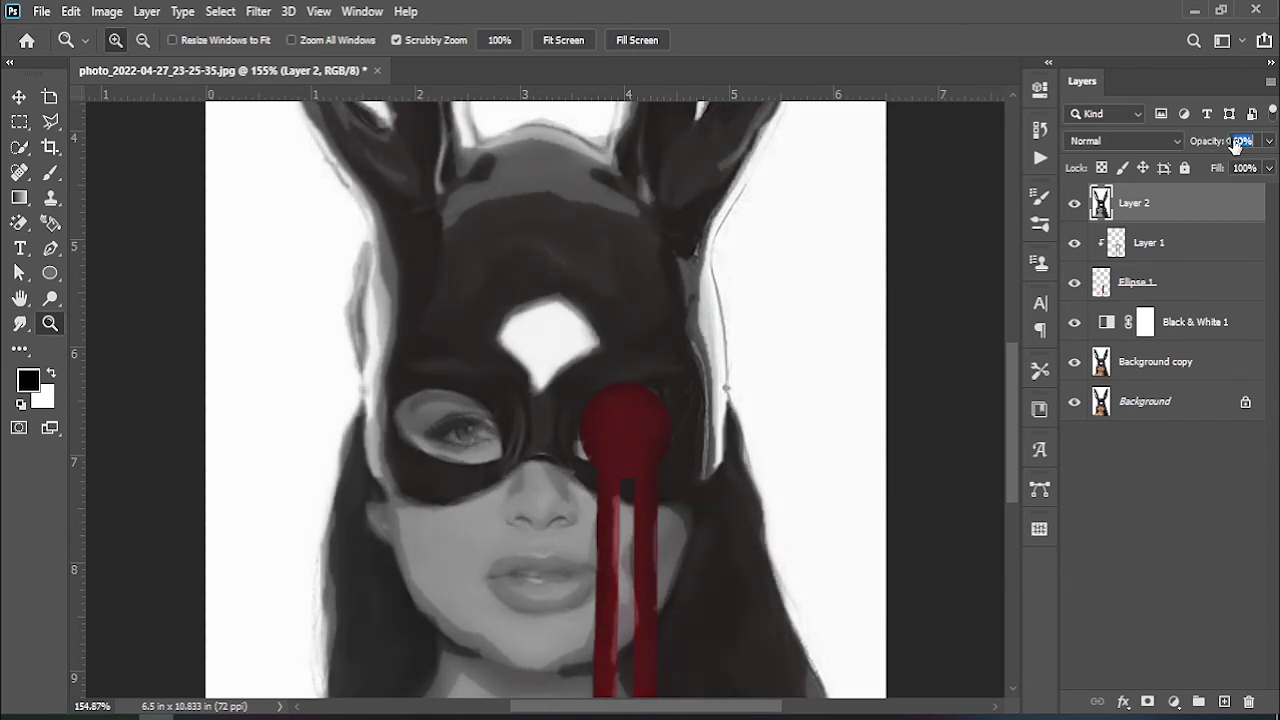
{"action": "left_click_drag", "start_coordinate": [1215, 145], "coordinate": [1224, 147]}
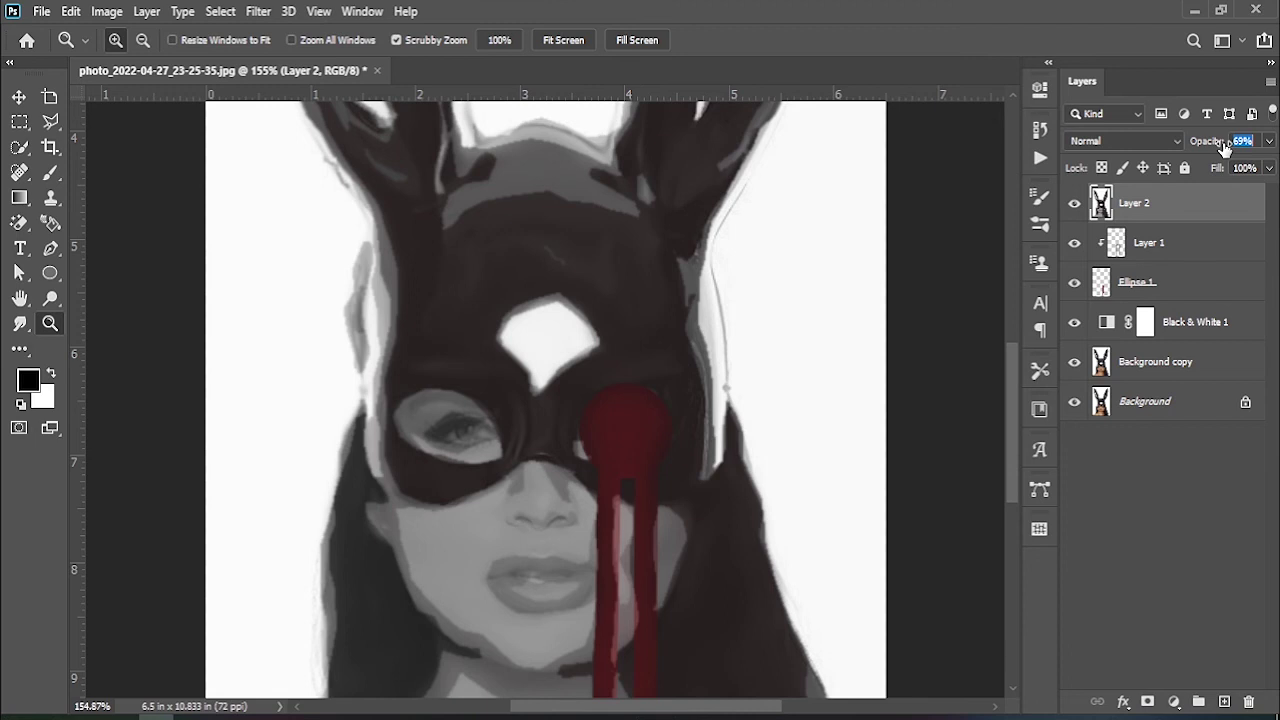
{"action": "left_click_drag", "start_coordinate": [1210, 145], "coordinate": [1193, 143]}
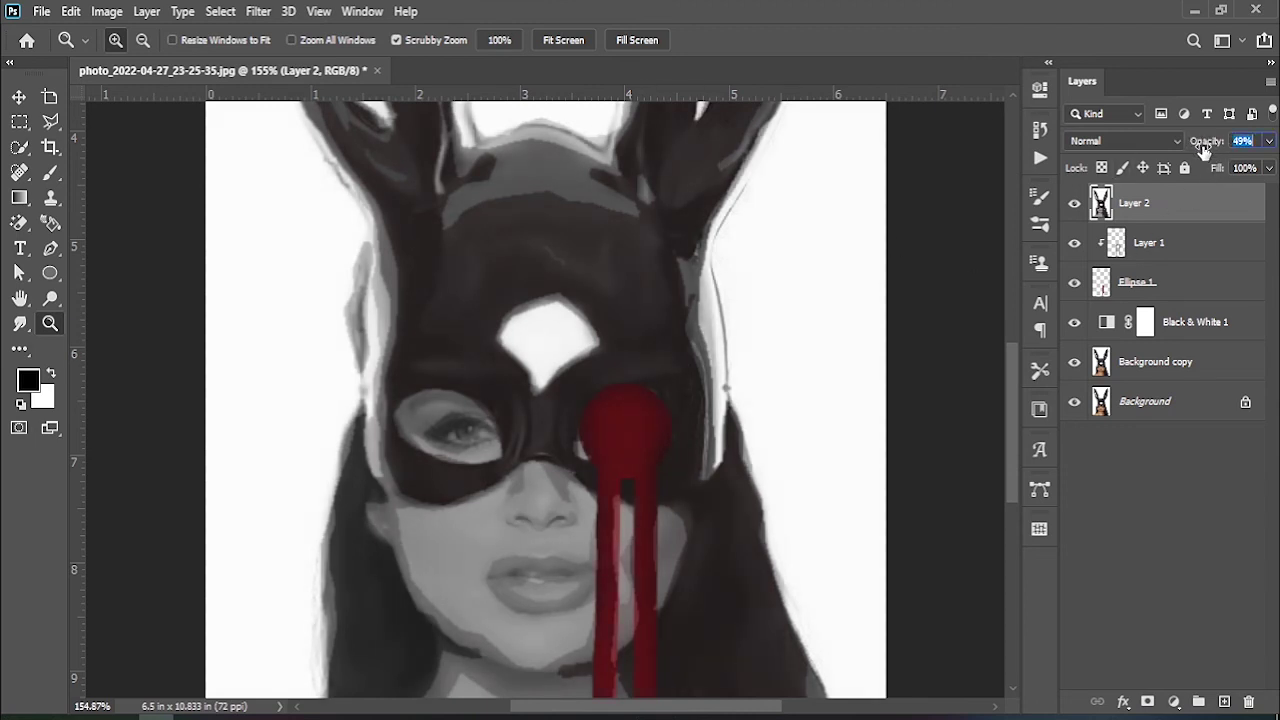
{"action": "scroll", "coordinate": [623, 400], "scroll_direction": "down", "scroll_amount": 2}
{"action": "scroll", "coordinate": [651, 277], "scroll_direction": "down", "scroll_amount": 3}
{"action": "scroll", "coordinate": [646, 600], "scroll_direction": "up", "scroll_amount": 5}
{"action": "scroll", "coordinate": [646, 600], "scroll_direction": "up", "scroll_amount": 1}
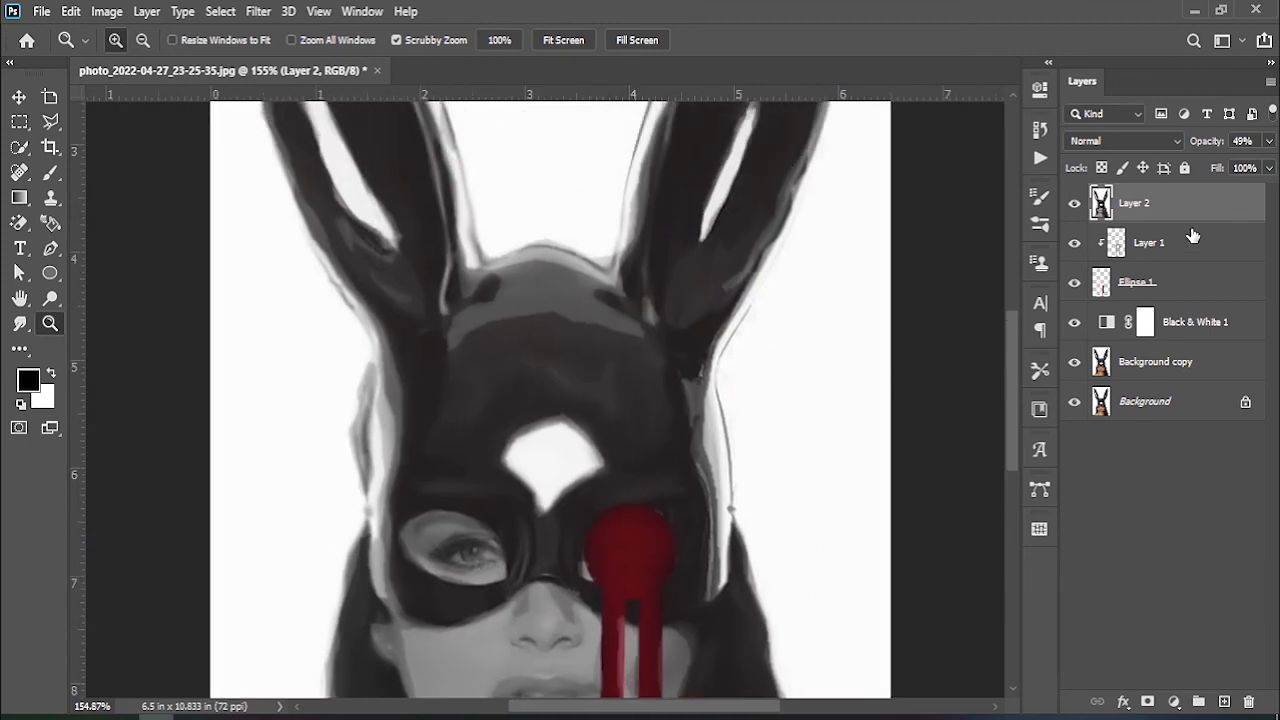
Lower Layer 2's opacity further, to around 32% then 26%, viewing the full bunny ears.
{"action": "left_click_drag", "start_coordinate": [1213, 143], "coordinate": [1197, 145]}
{"action": "scroll", "coordinate": [766, 243], "scroll_direction": "down", "scroll_amount": 2}
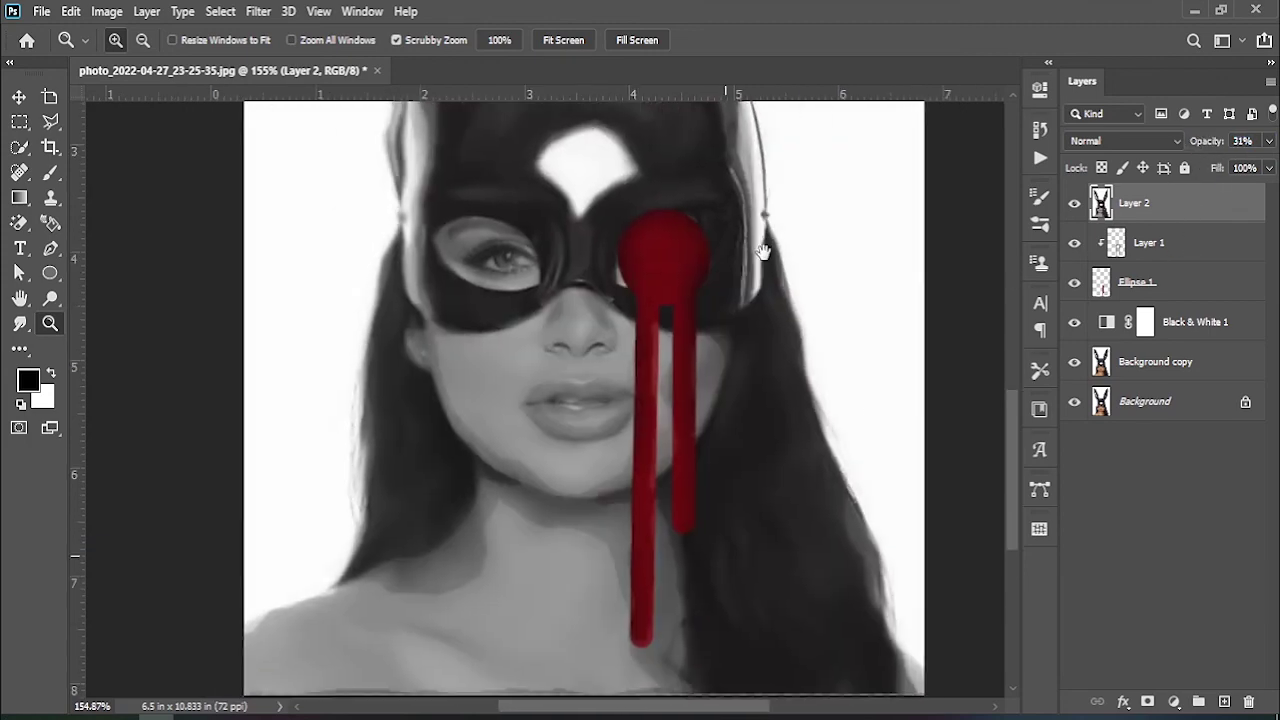
{"action": "scroll", "coordinate": [771, 286], "scroll_direction": "down", "scroll_amount": 1}
{"action": "scroll", "coordinate": [714, 480], "scroll_direction": "down", "scroll_amount": 1}
{"action": "scroll", "coordinate": [713, 304], "scroll_direction": "down", "scroll_amount": 2}
{"action": "left_click_drag", "start_coordinate": [713, 304], "coordinate": [656, 469]}
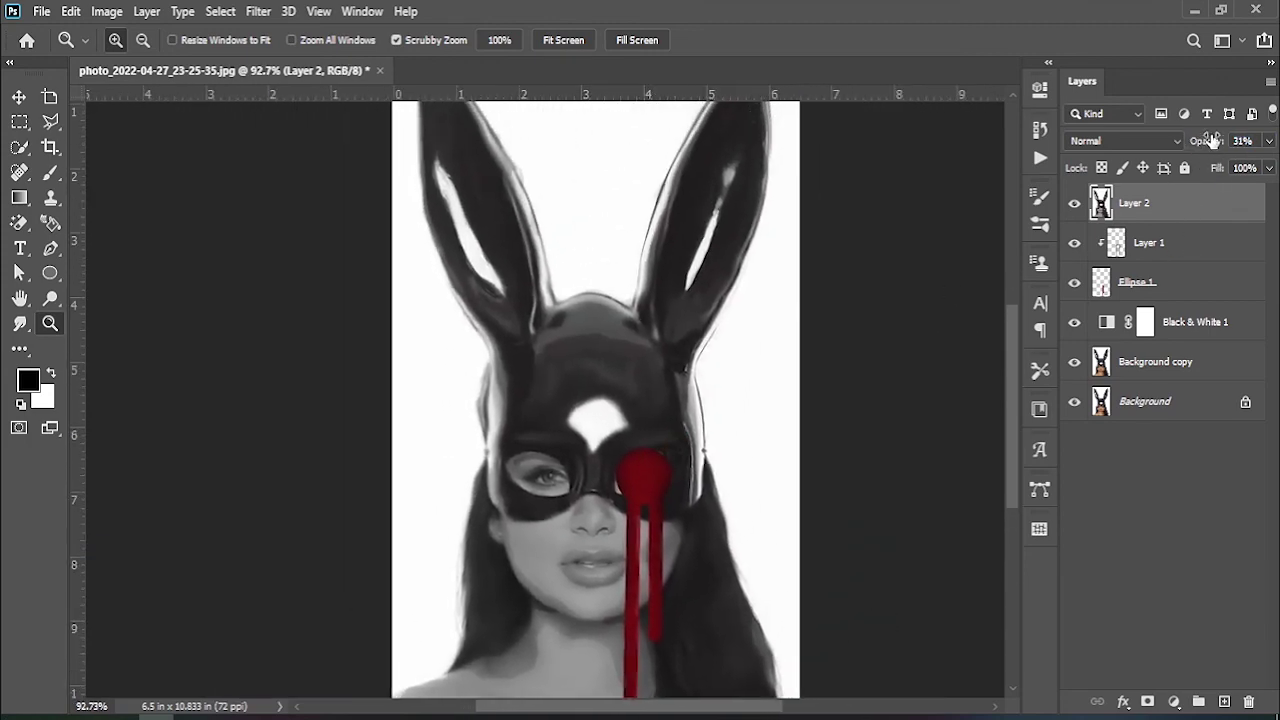
{"action": "left_click_drag", "start_coordinate": [1213, 140], "coordinate": [1208, 141]}
{"action": "scroll", "coordinate": [780, 345], "scroll_direction": "down", "scroll_amount": 1}
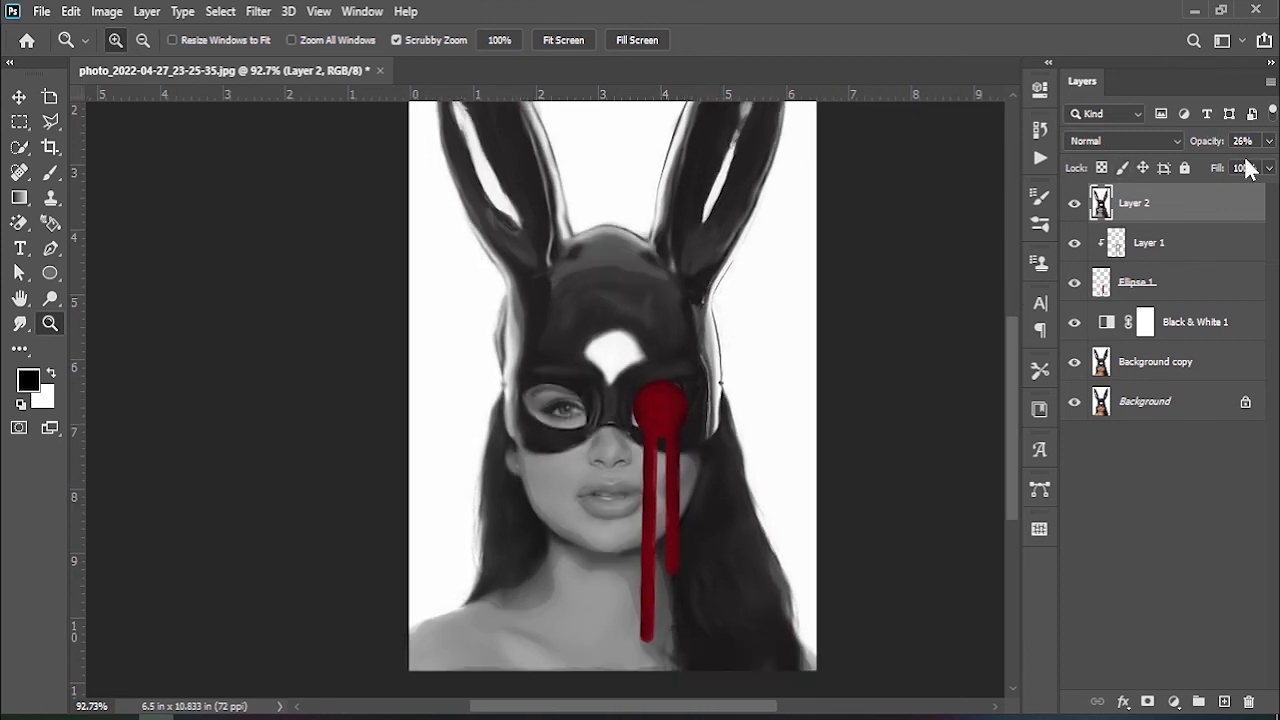
Toggle Layer 2's visibility to compare the portrait, then fit the whole image on screen.
{"action": "left_click", "coordinate": [1070, 204]}
{"action": "left_click", "coordinate": [1070, 204]}
{"action": "left_click", "coordinate": [1070, 204]}
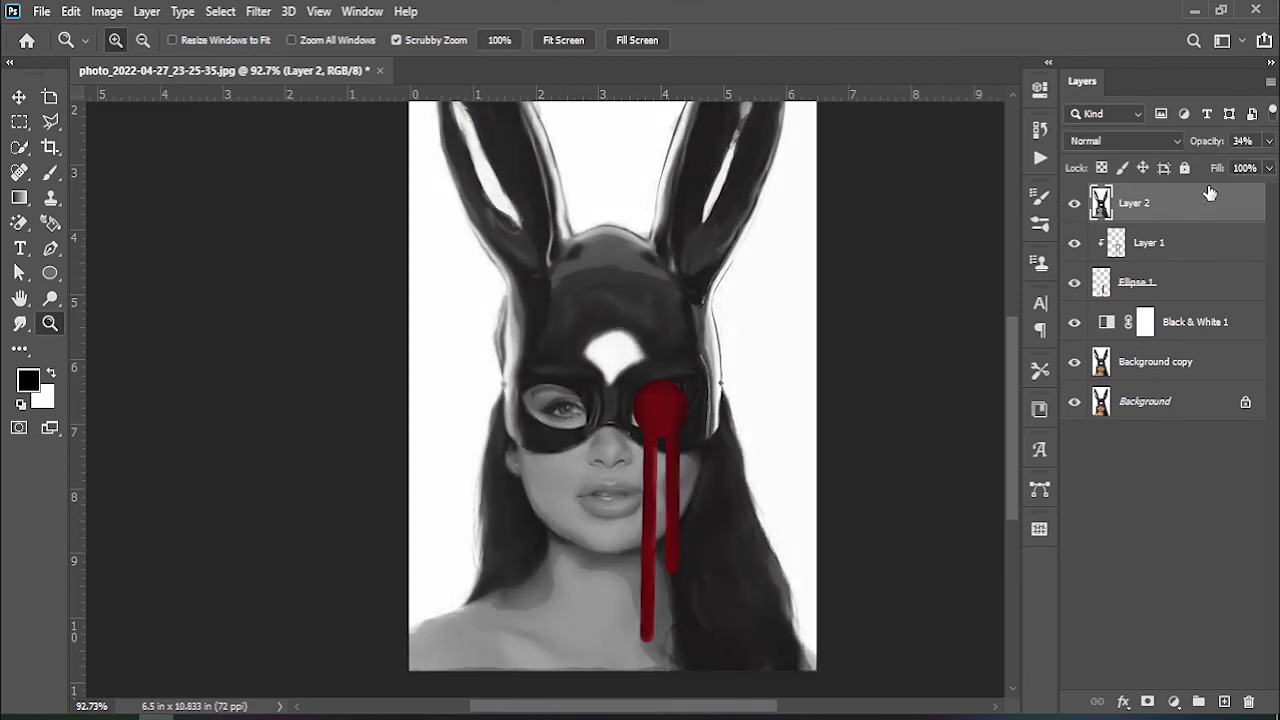
{"action": "left_click_drag", "start_coordinate": [670, 361], "coordinate": [634, 329]}
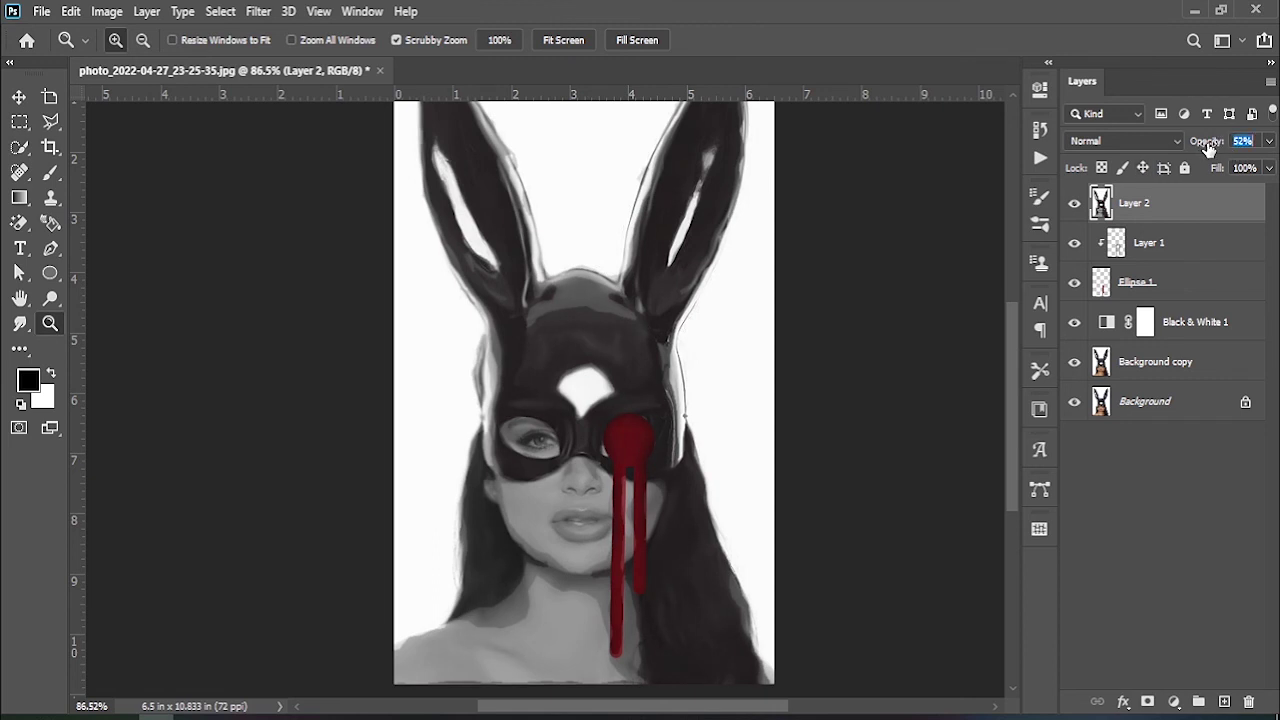
{"action": "key", "text": "ctrl+0"}
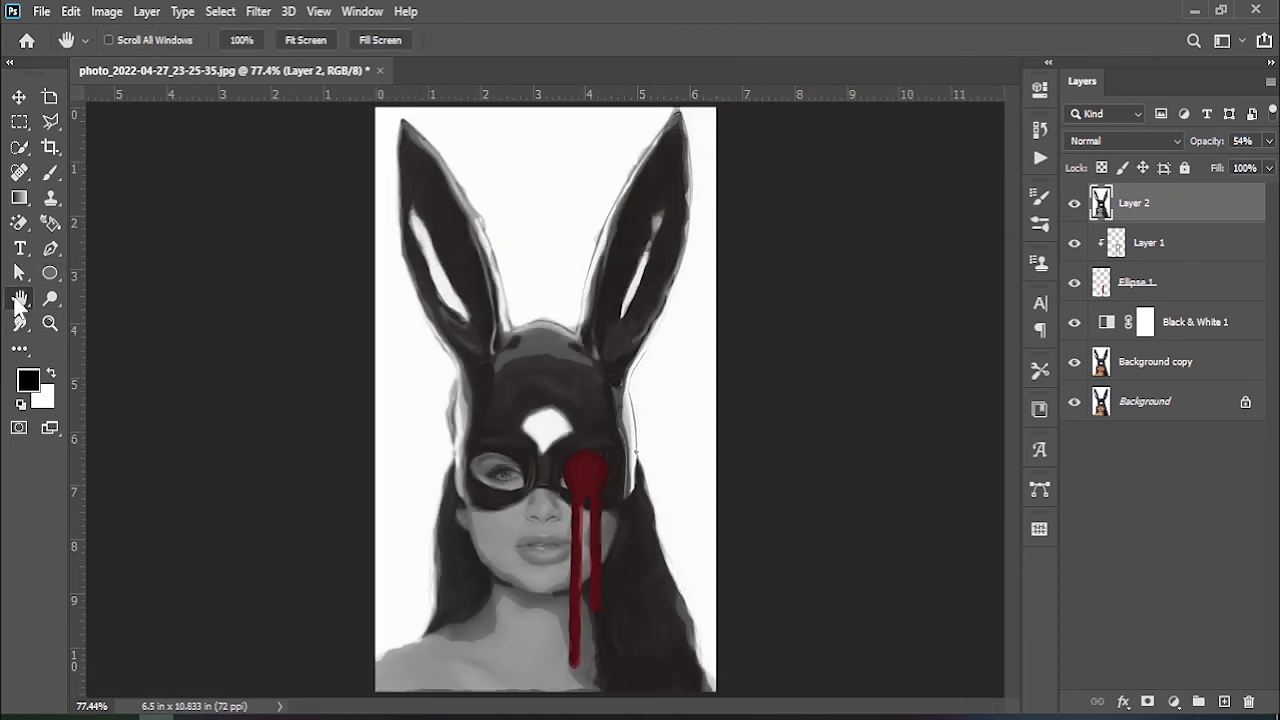
{"action": "key", "text": "v"}
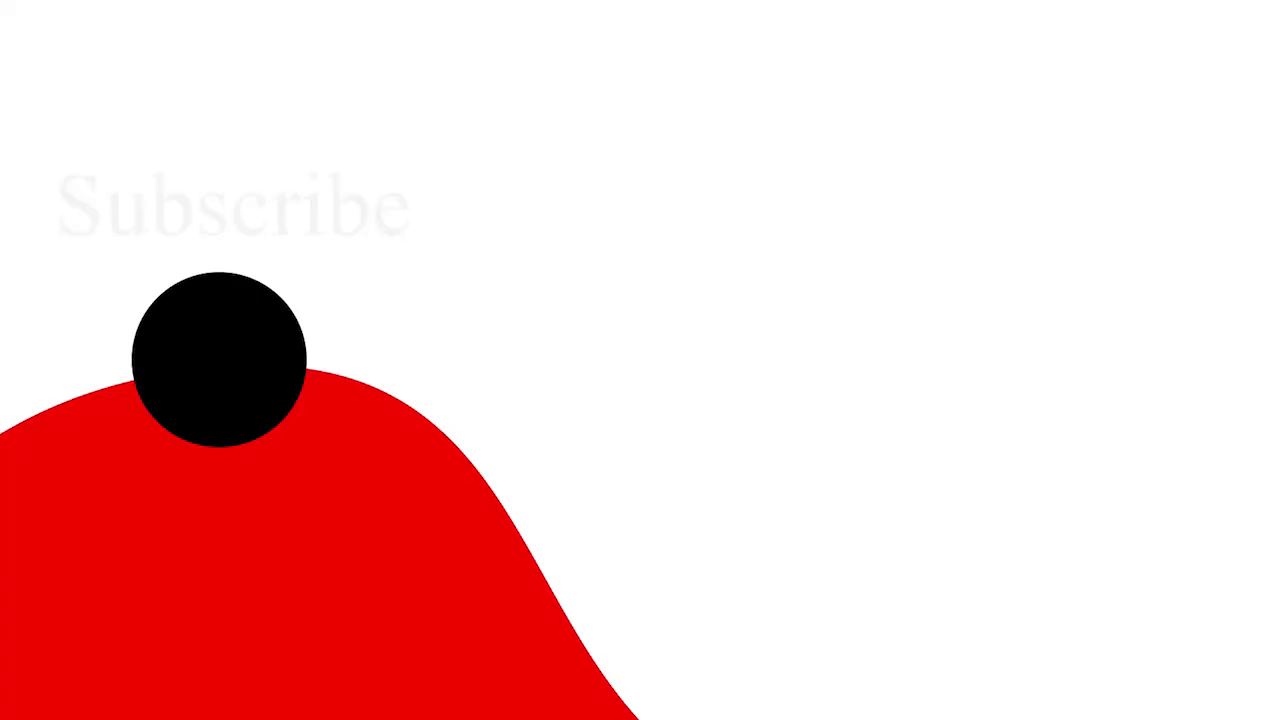